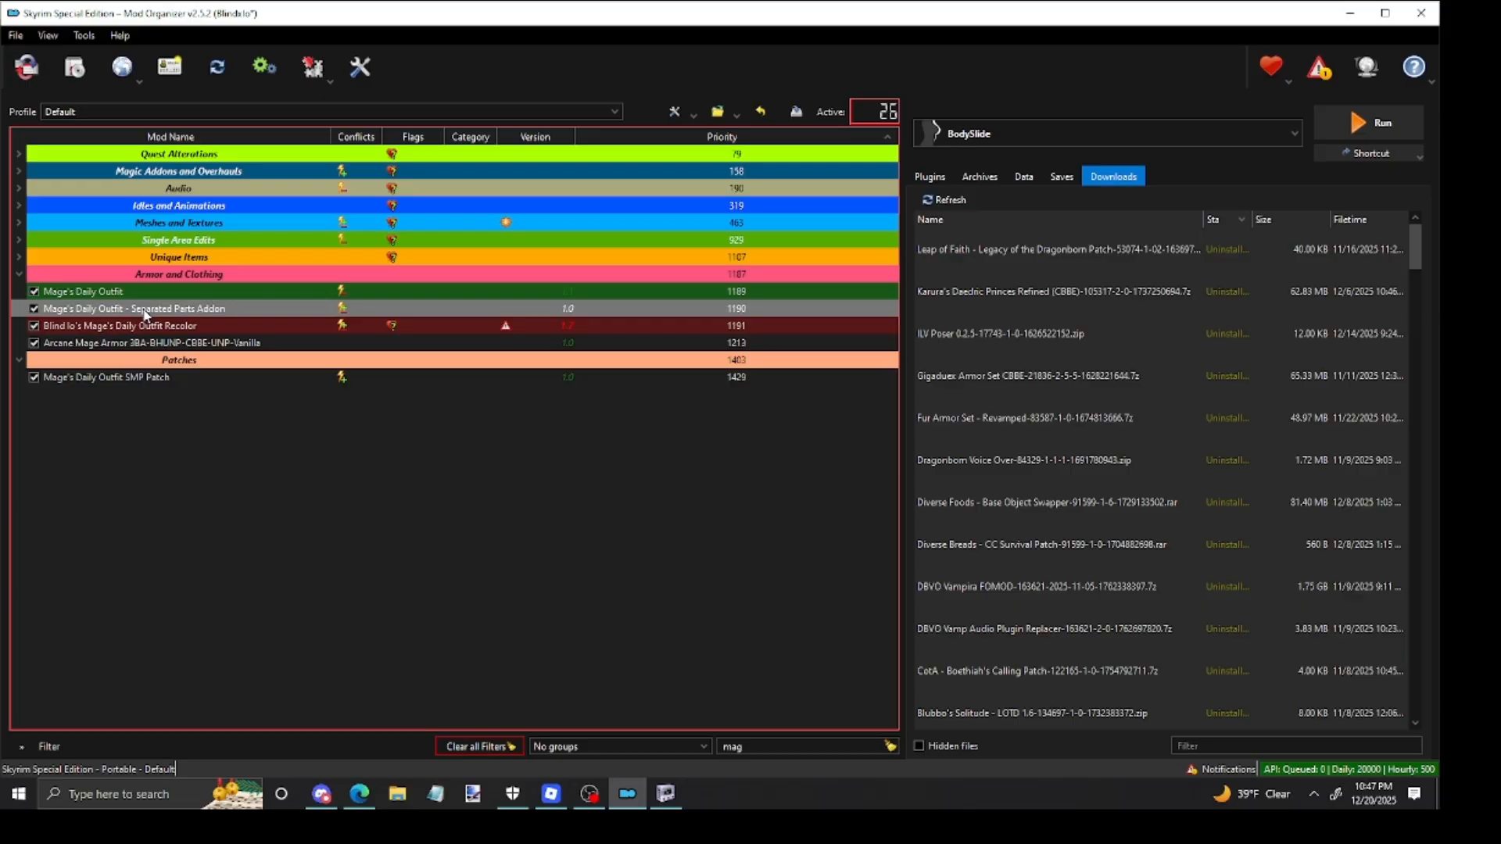
Step: Open the file folder of the "Mage's Daily Outfit - Separated Parts Addon" mod in File Explorer
{"action": "left_click", "coordinate": [144, 311]}
{"action": "right_click", "coordinate": [144, 311]}
{"action": "left_click", "coordinate": [80, 484]}
{"action": "right_click", "coordinate": [104, 318]}
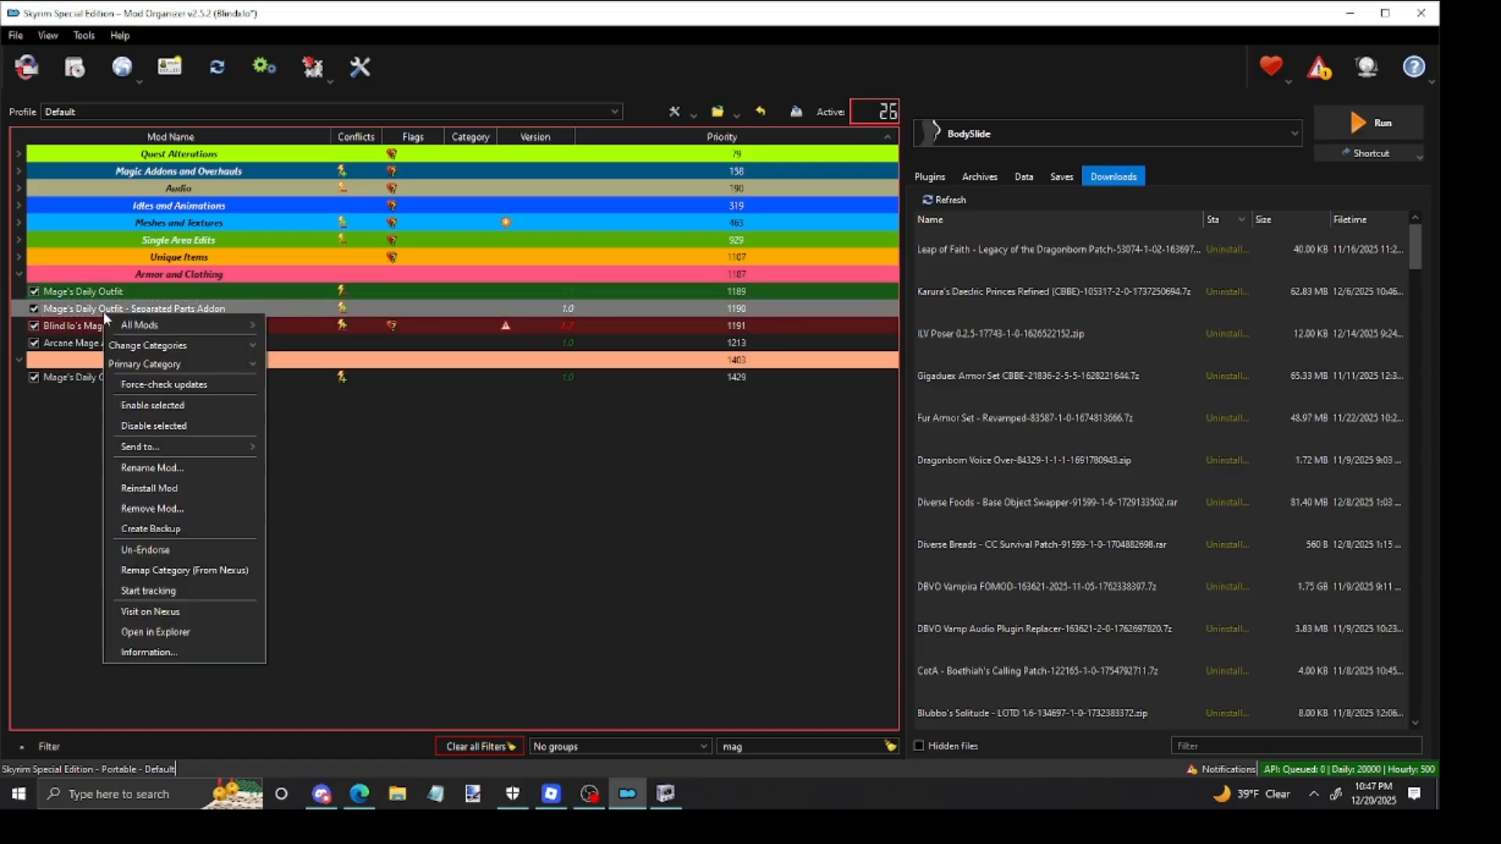
{"action": "left_click", "coordinate": [143, 630]}
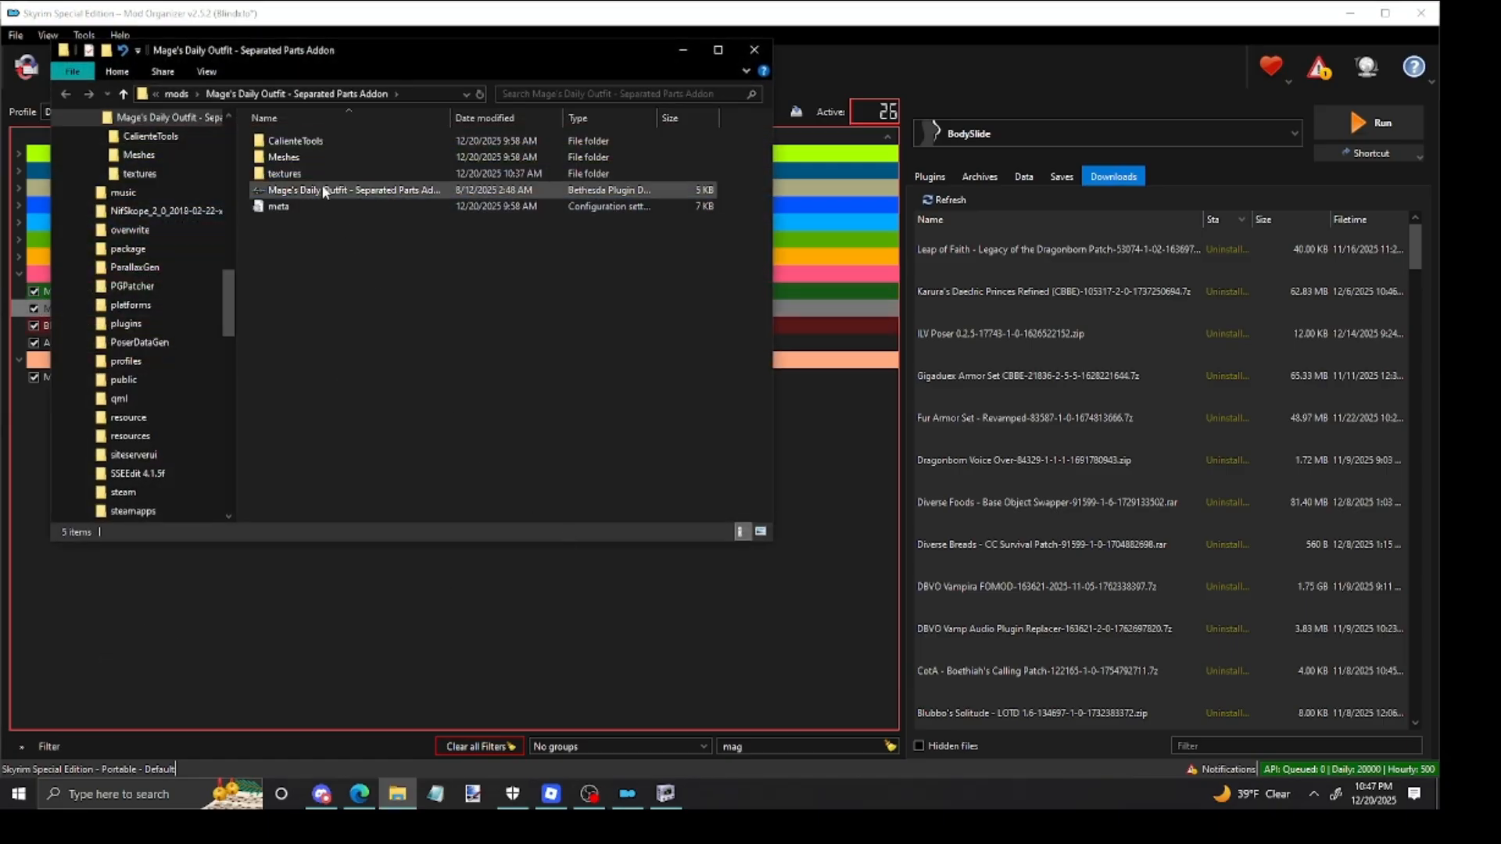
Step: Go into Meshes > Mage's Daily Outfit within the mod folder and open the torso_separated_0 NIF file
{"action": "double_click", "coordinate": [289, 156]}
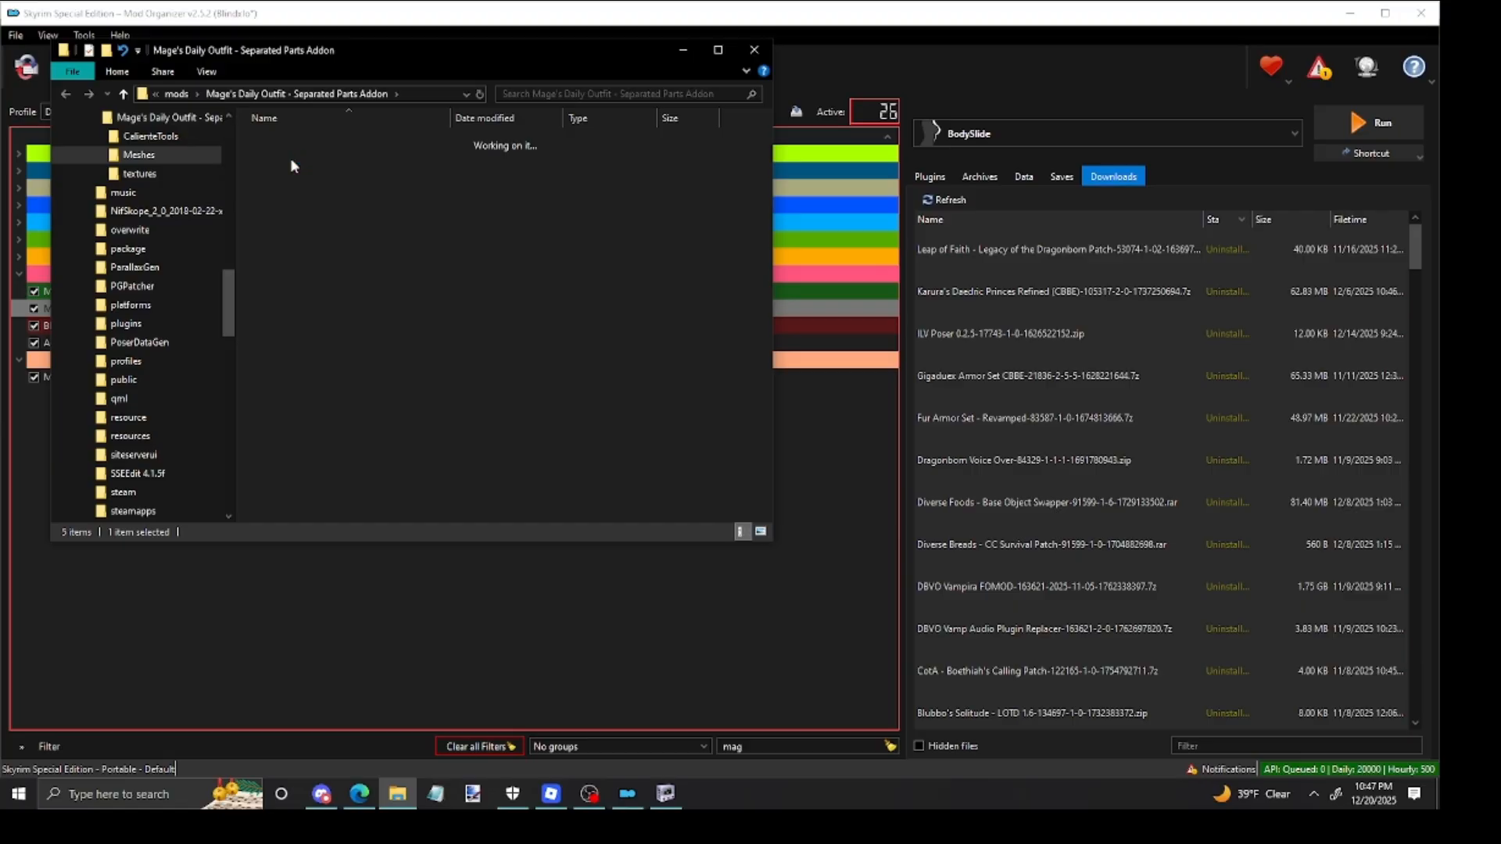
{"action": "left_click", "coordinate": [124, 95]}
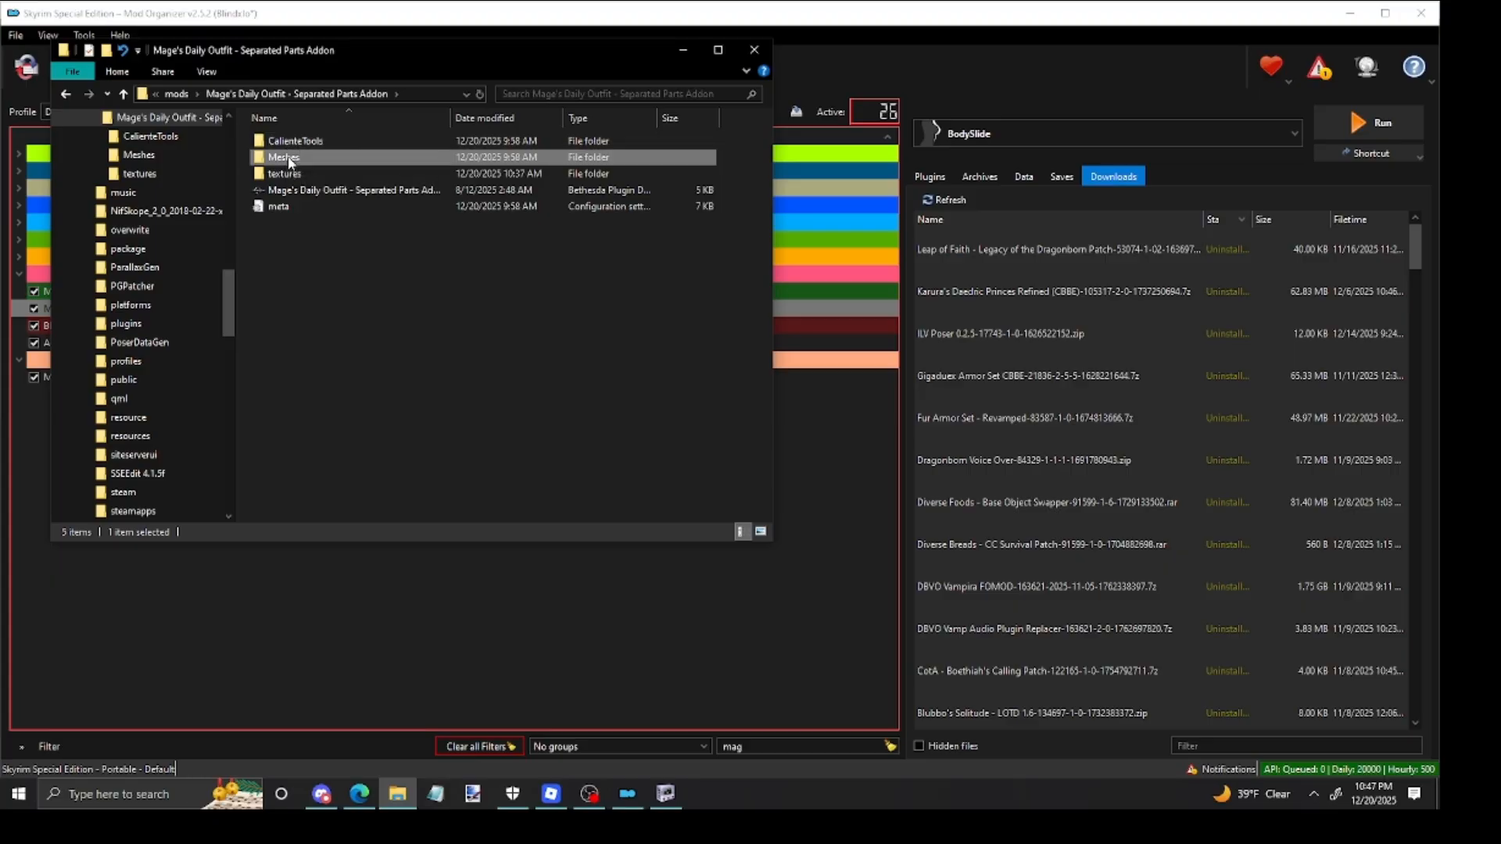
{"action": "double_click", "coordinate": [288, 158]}
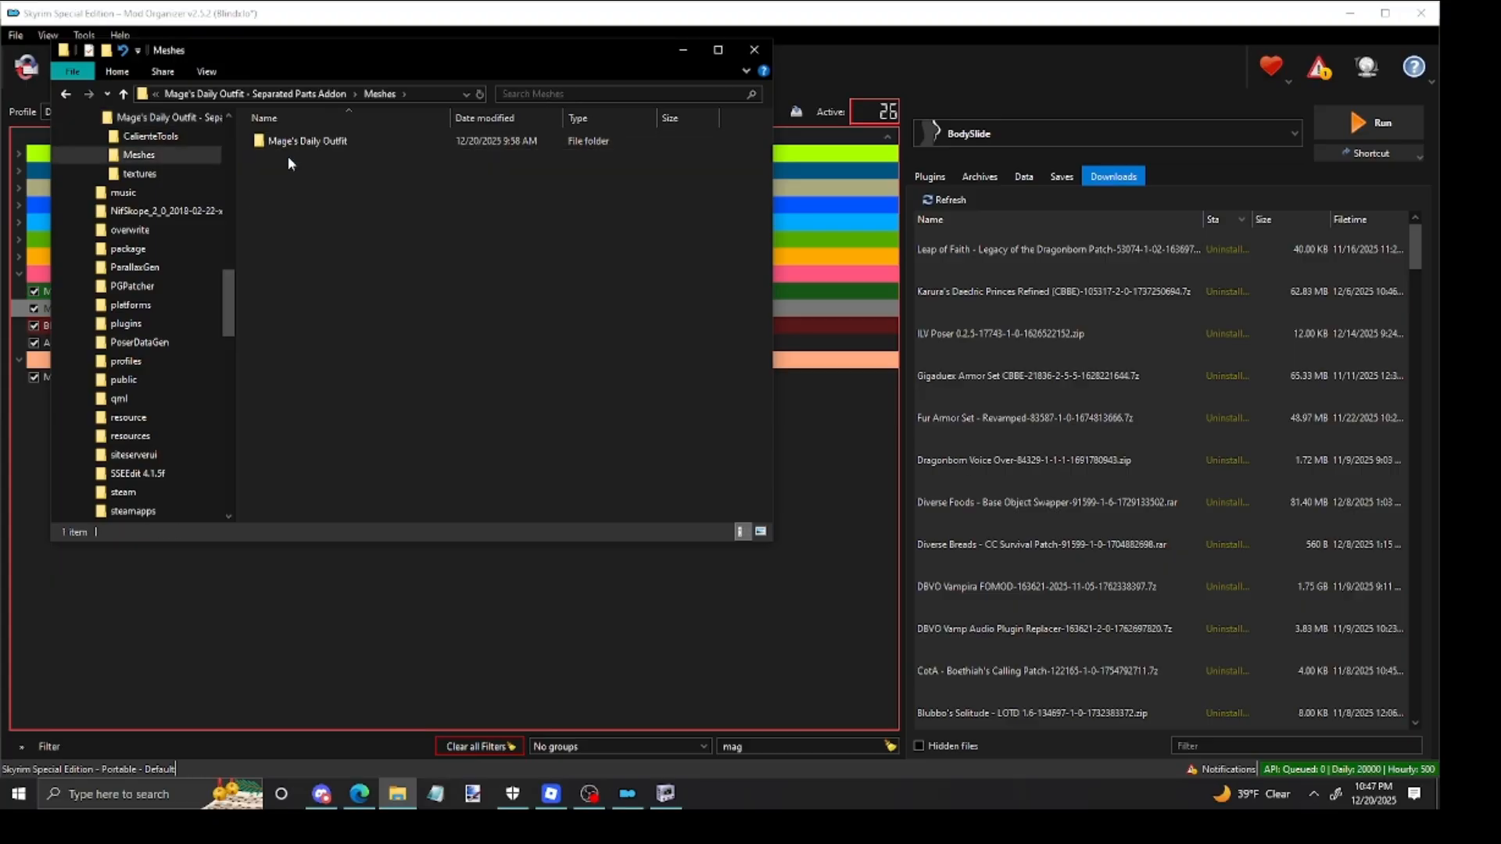
{"action": "double_click", "coordinate": [297, 145]}
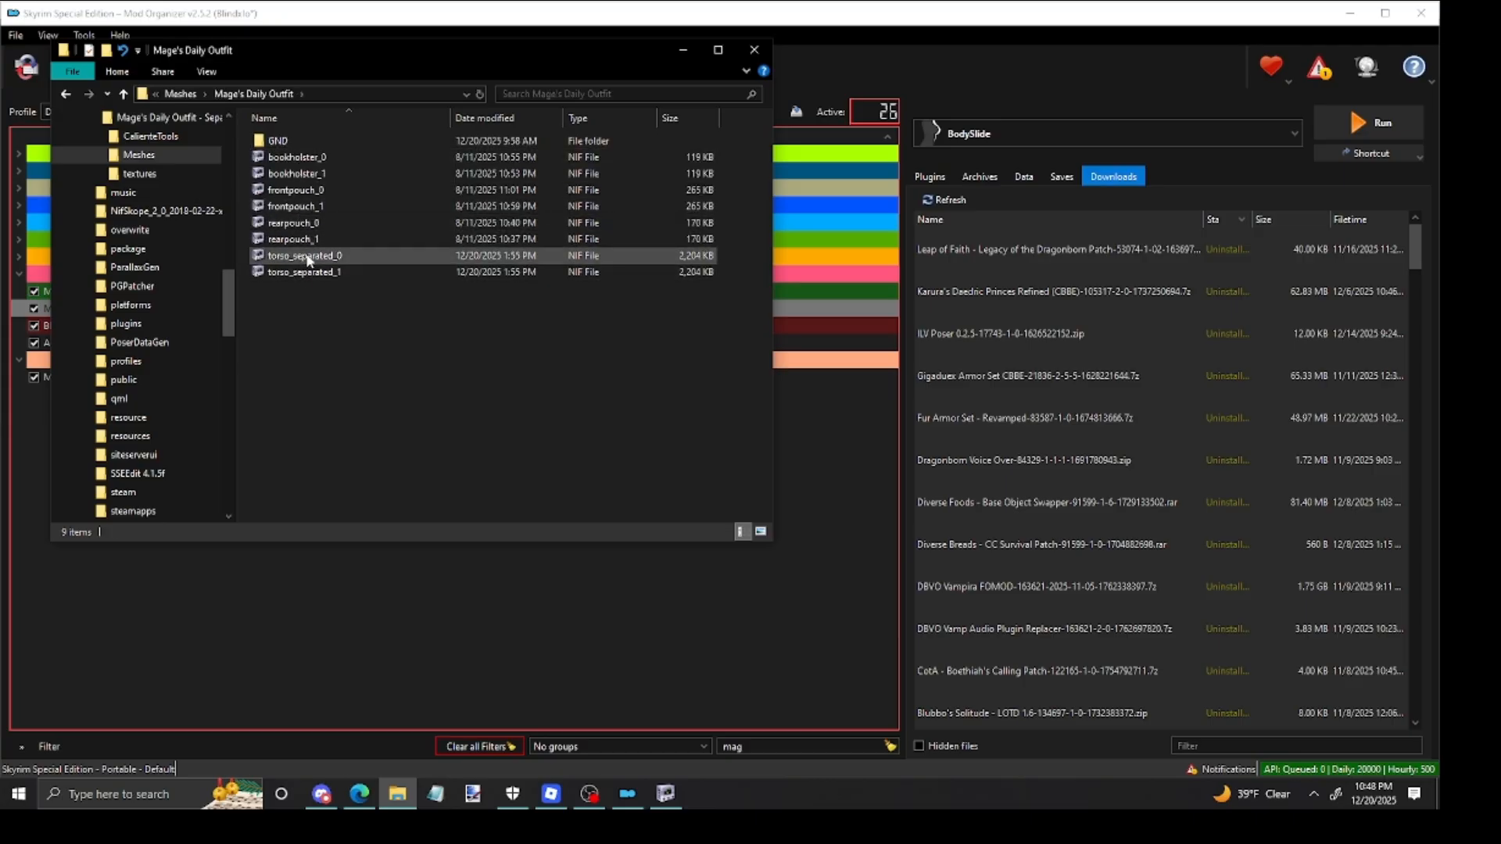
{"action": "double_click", "coordinate": [372, 262]}
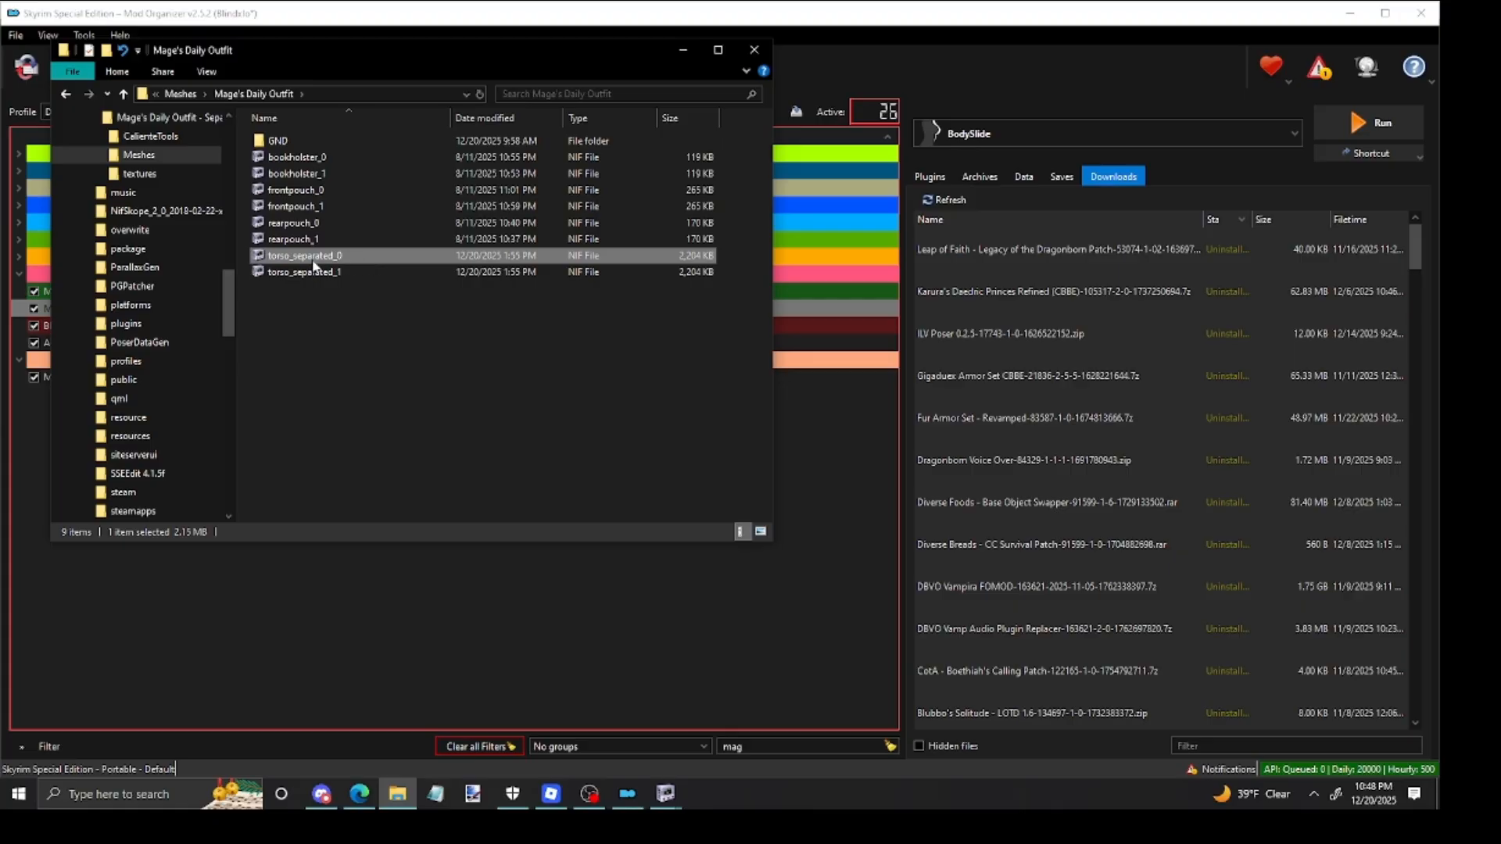
Step: Switch to NifSkope, close the duplicate torso_separated_0.nif window, and view the outfit model up close in the remaining one
{"action": "left_click", "coordinate": [664, 796]}
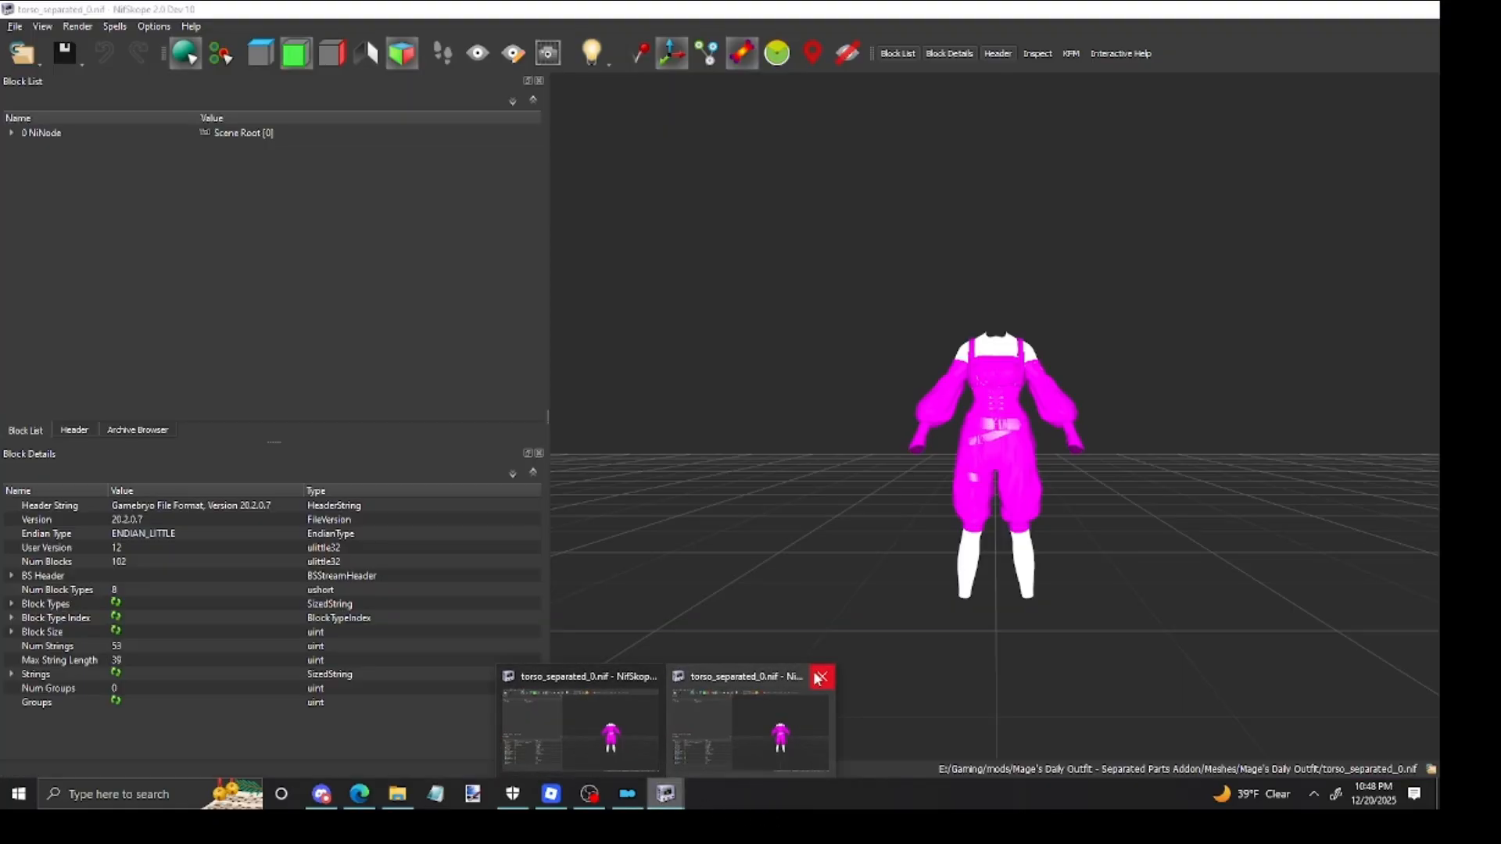
{"action": "left_click", "coordinate": [822, 677]}
{"action": "left_click", "coordinate": [656, 679]}
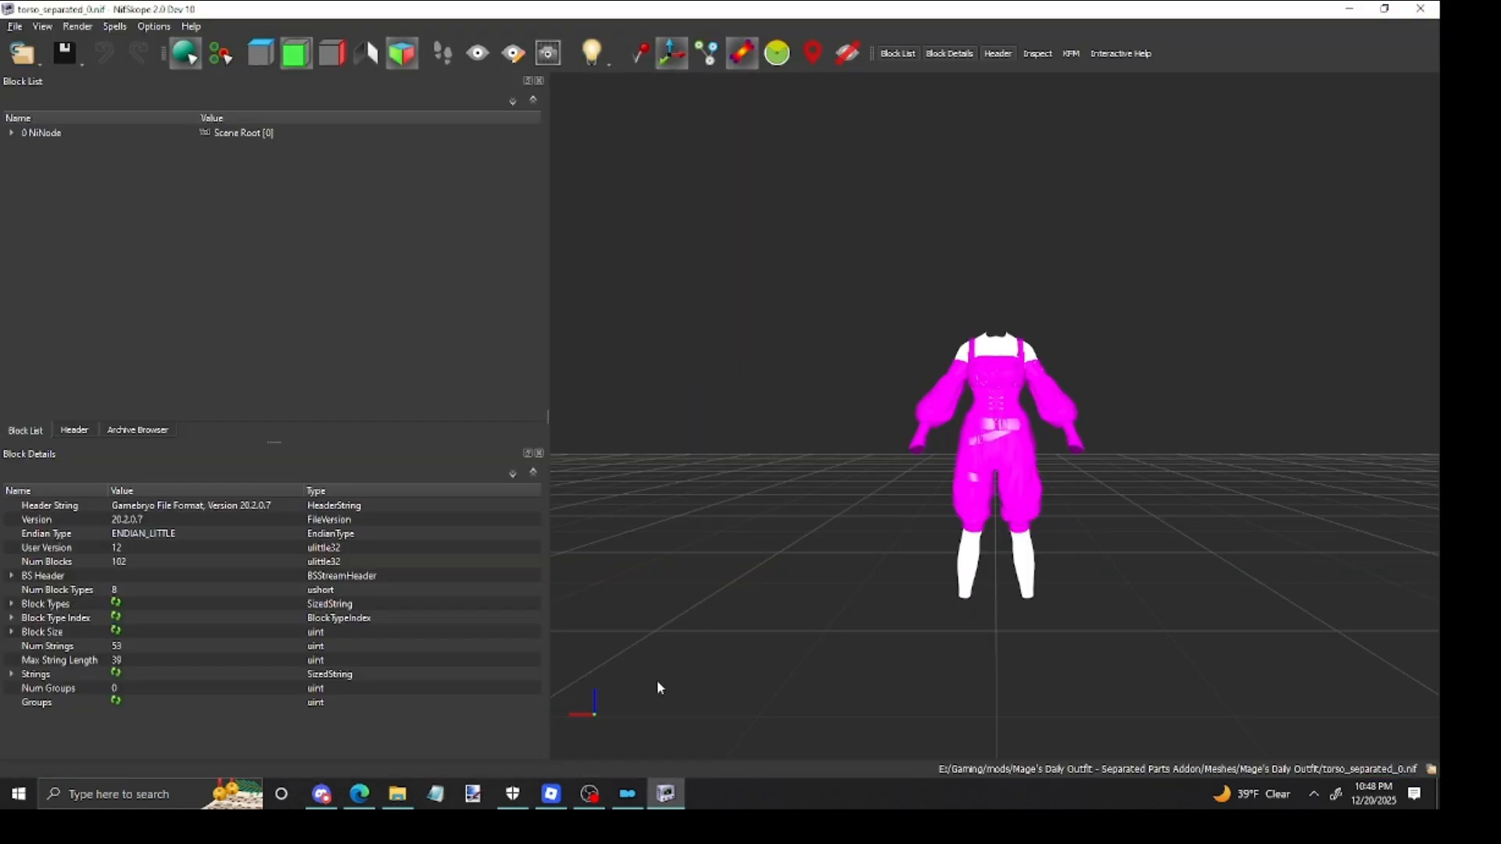
{"action": "scroll", "coordinate": [1169, 519], "scroll_direction": "up", "scroll_amount": 5}
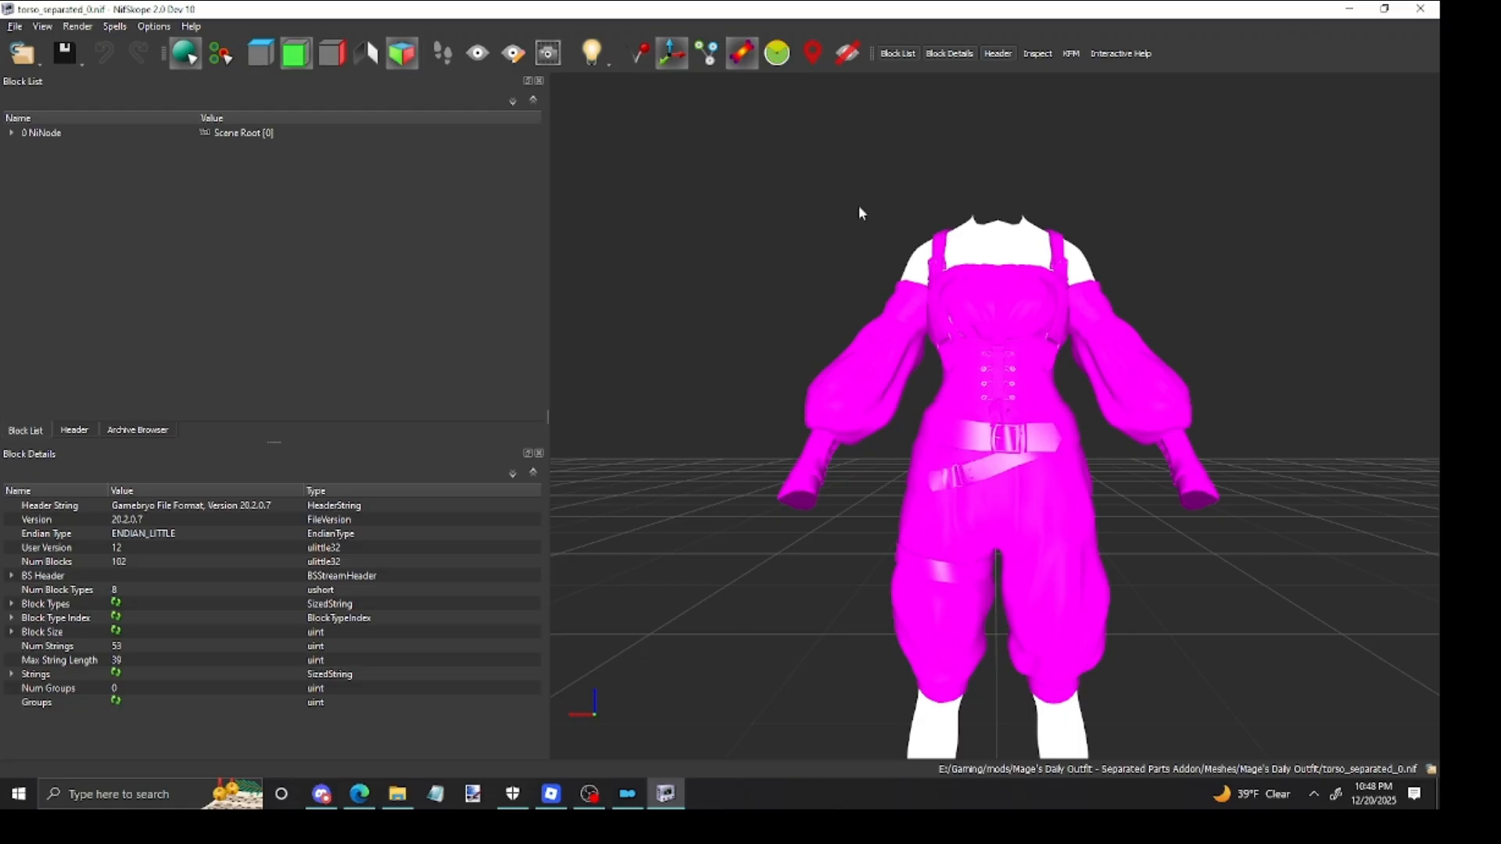
Step: Open the NifSkope settings and show the resource paths for Skyrim SE
{"action": "left_click", "coordinate": [154, 27]}
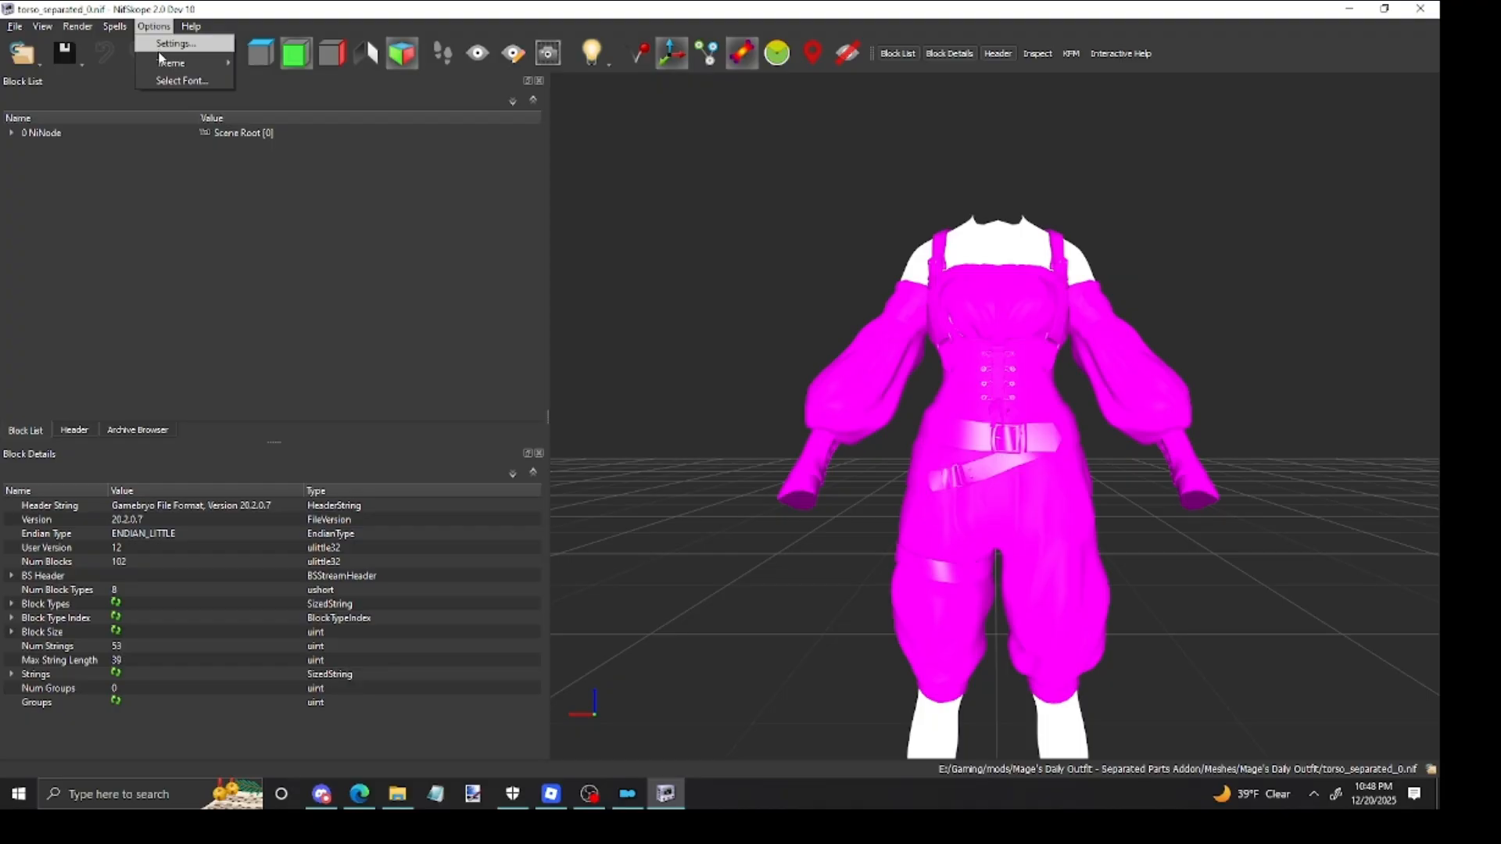
{"action": "left_click", "coordinate": [172, 44]}
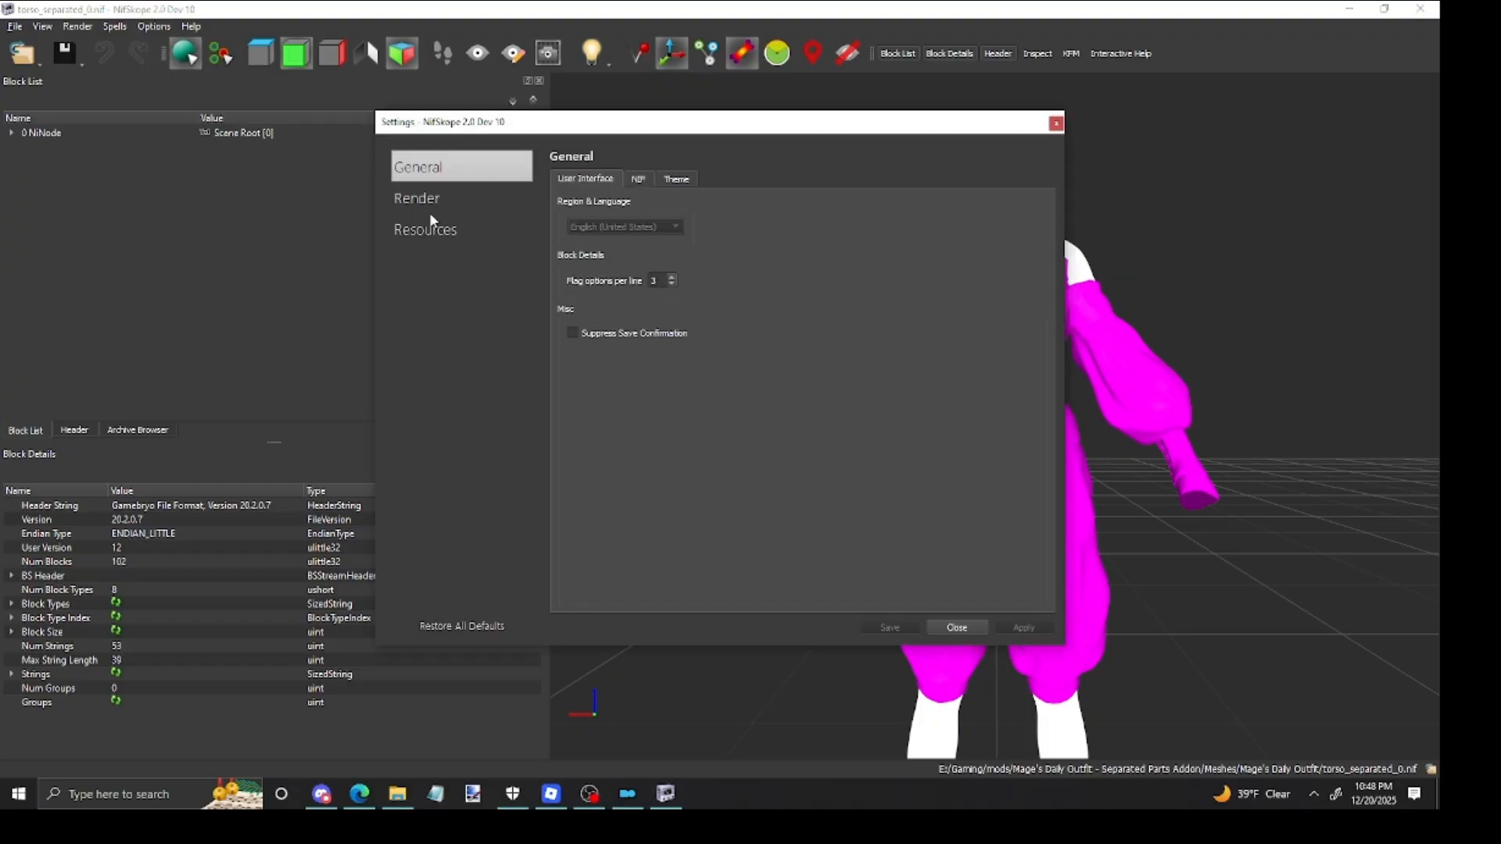
{"action": "left_click", "coordinate": [429, 229]}
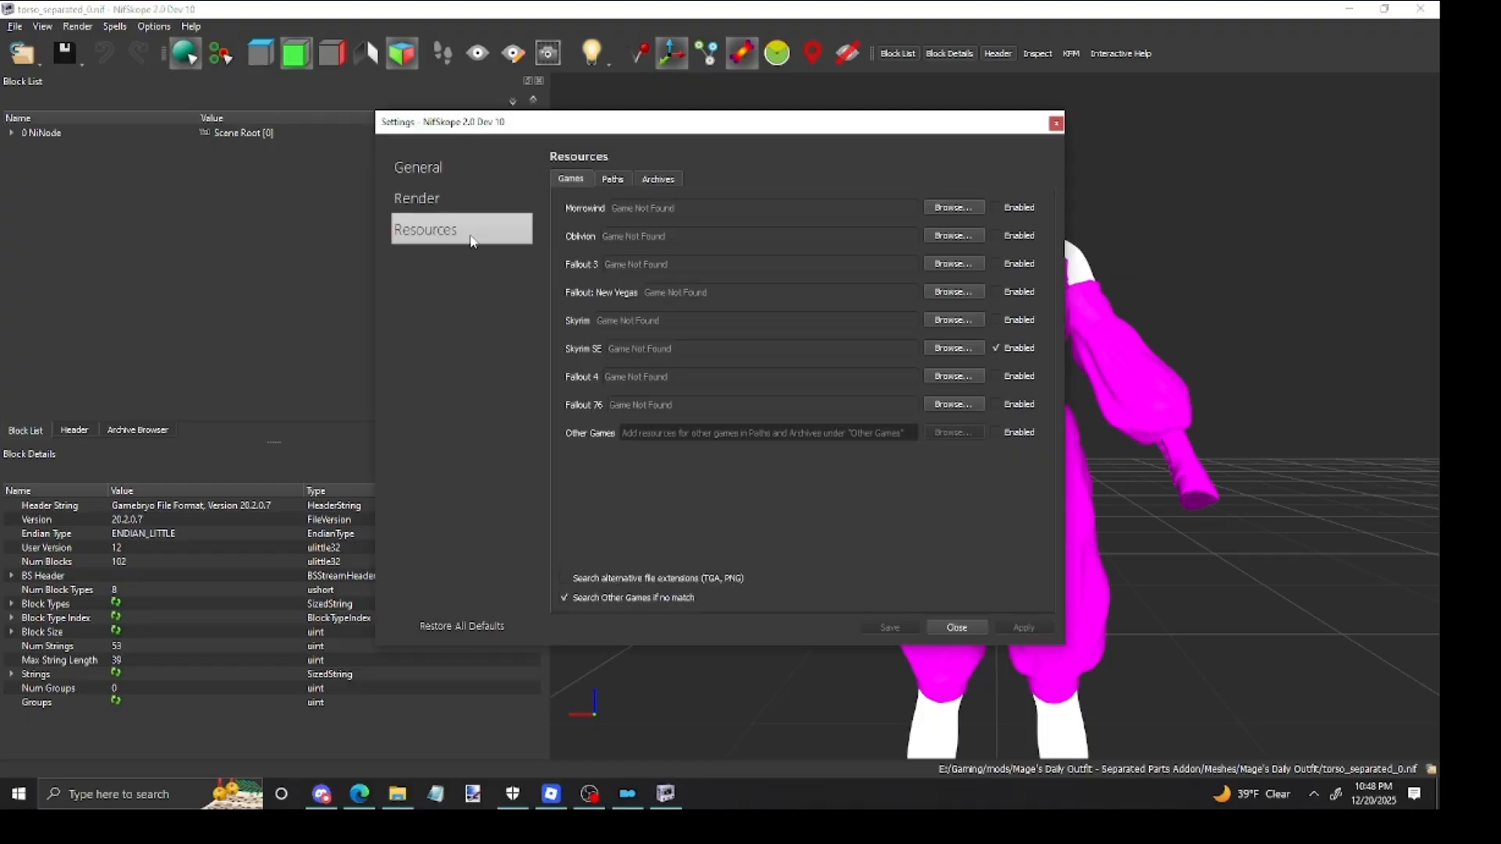
{"action": "left_click", "coordinate": [614, 180]}
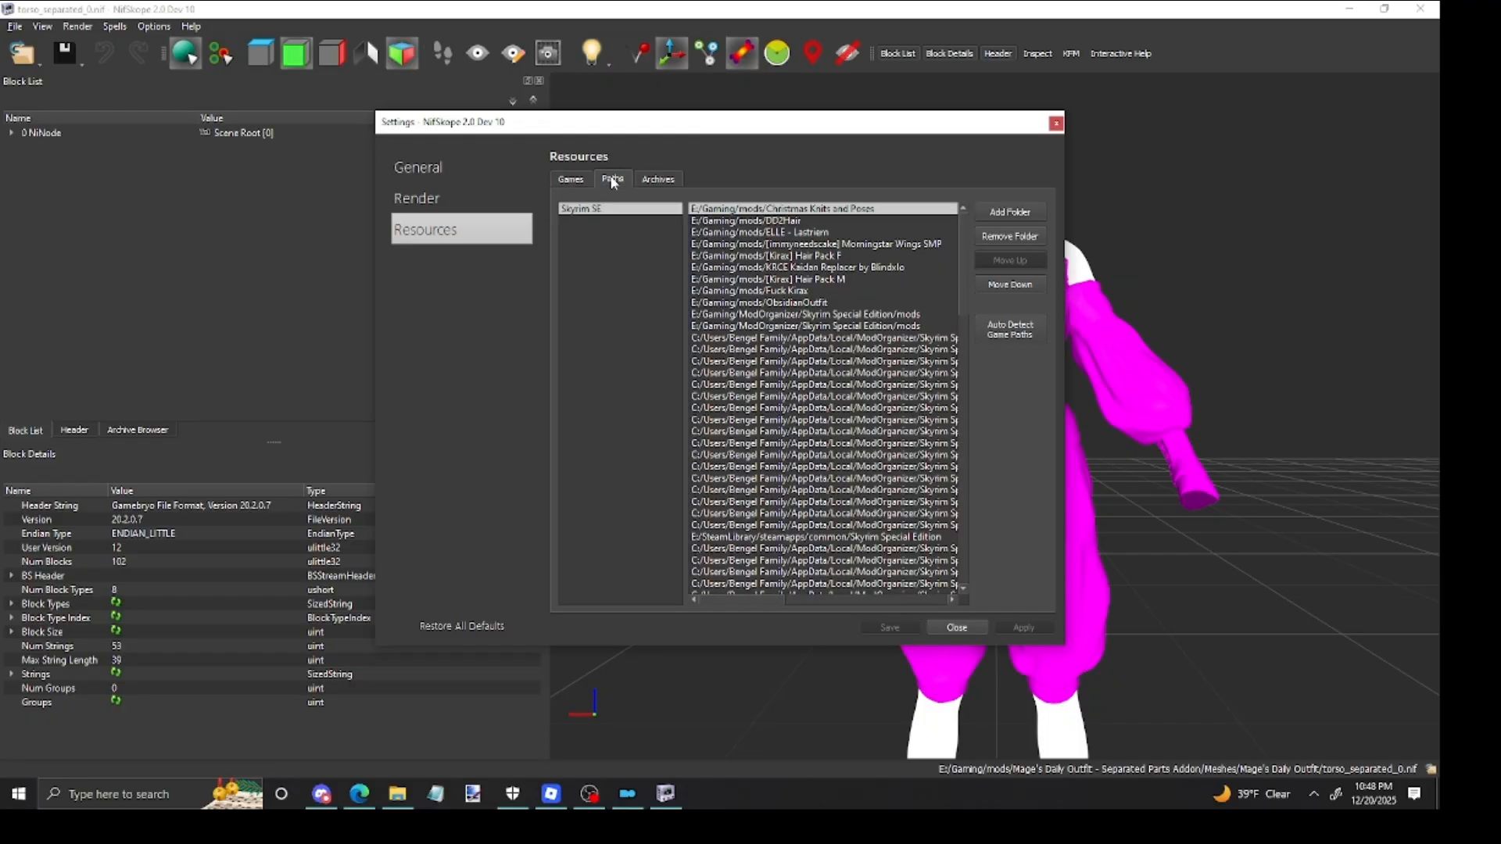
Step: Add the "Mage's Daily Outfit" folder from E:/Gaming/mods to the Skyrim SE resource paths
{"action": "left_click", "coordinate": [1032, 213]}
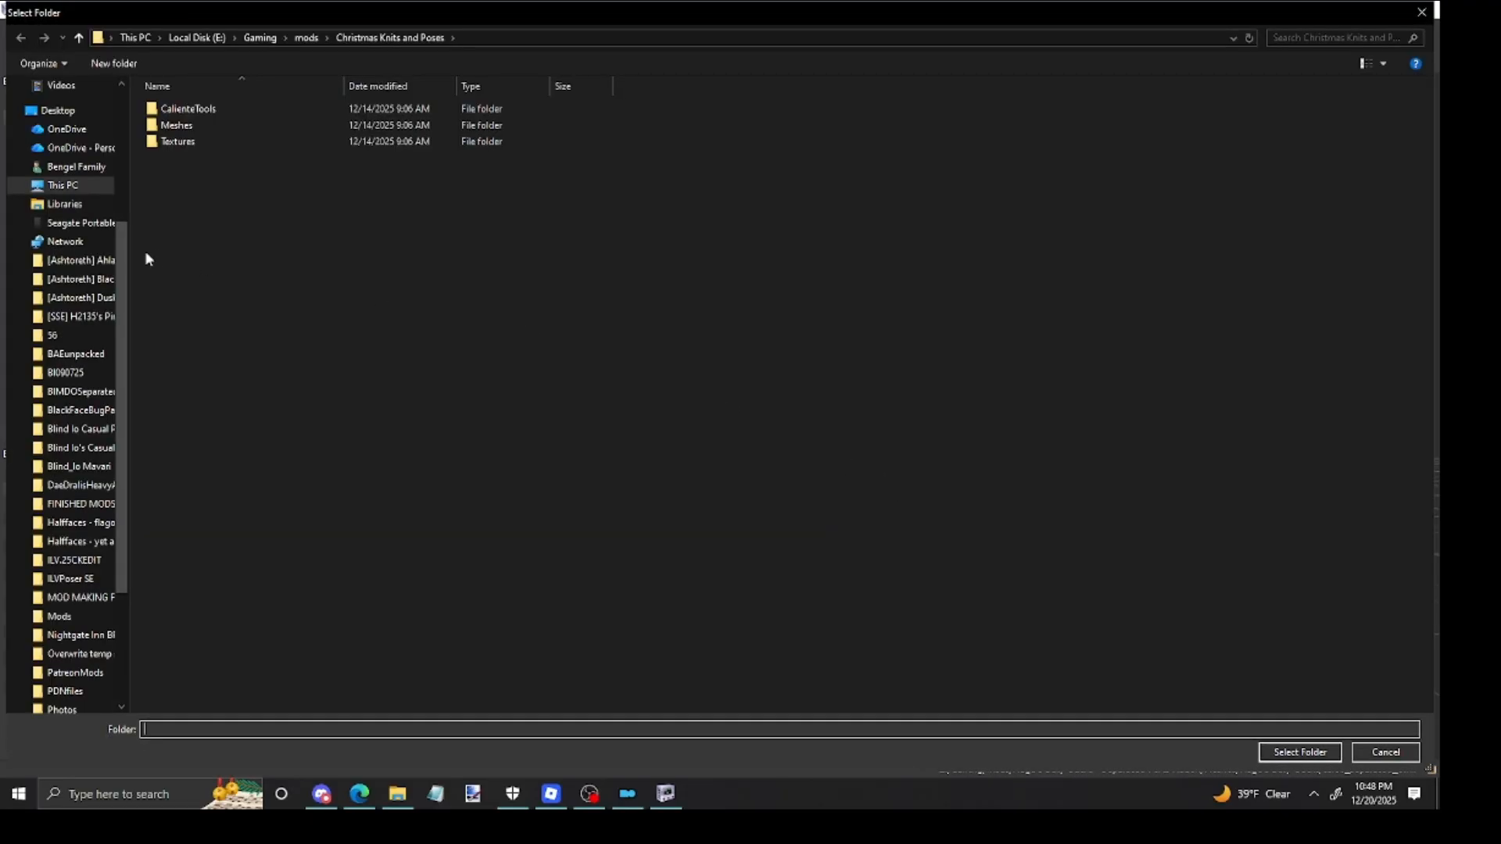
{"action": "left_click", "coordinate": [307, 38]}
{"action": "left_click_drag", "start_coordinate": [1424, 100], "coordinate": [1422, 284]}
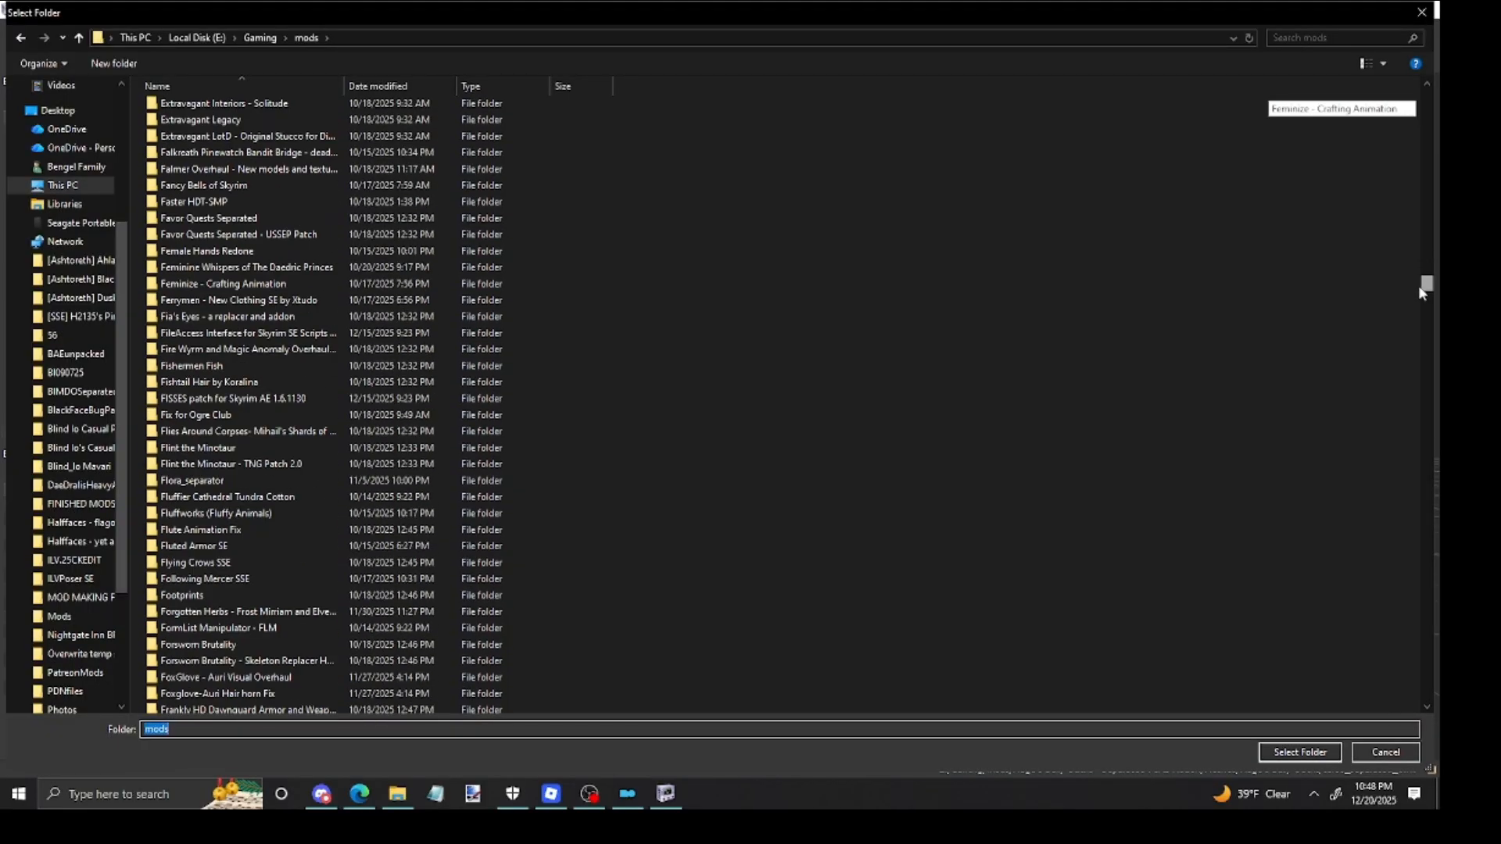
{"action": "left_click", "coordinate": [625, 795]}
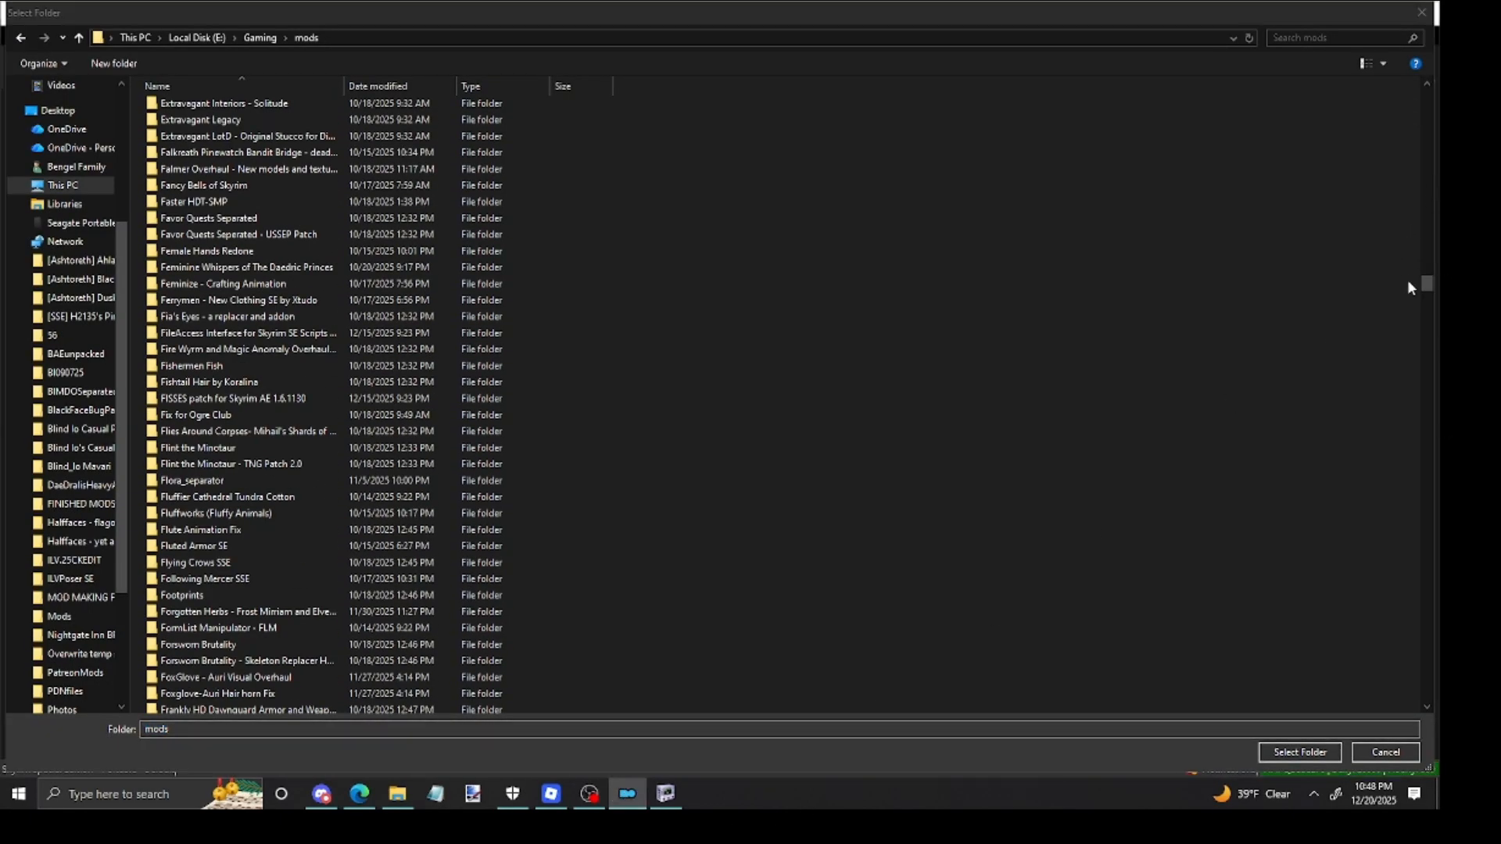
{"action": "left_click_drag", "start_coordinate": [1427, 284], "coordinate": [1368, 489]}
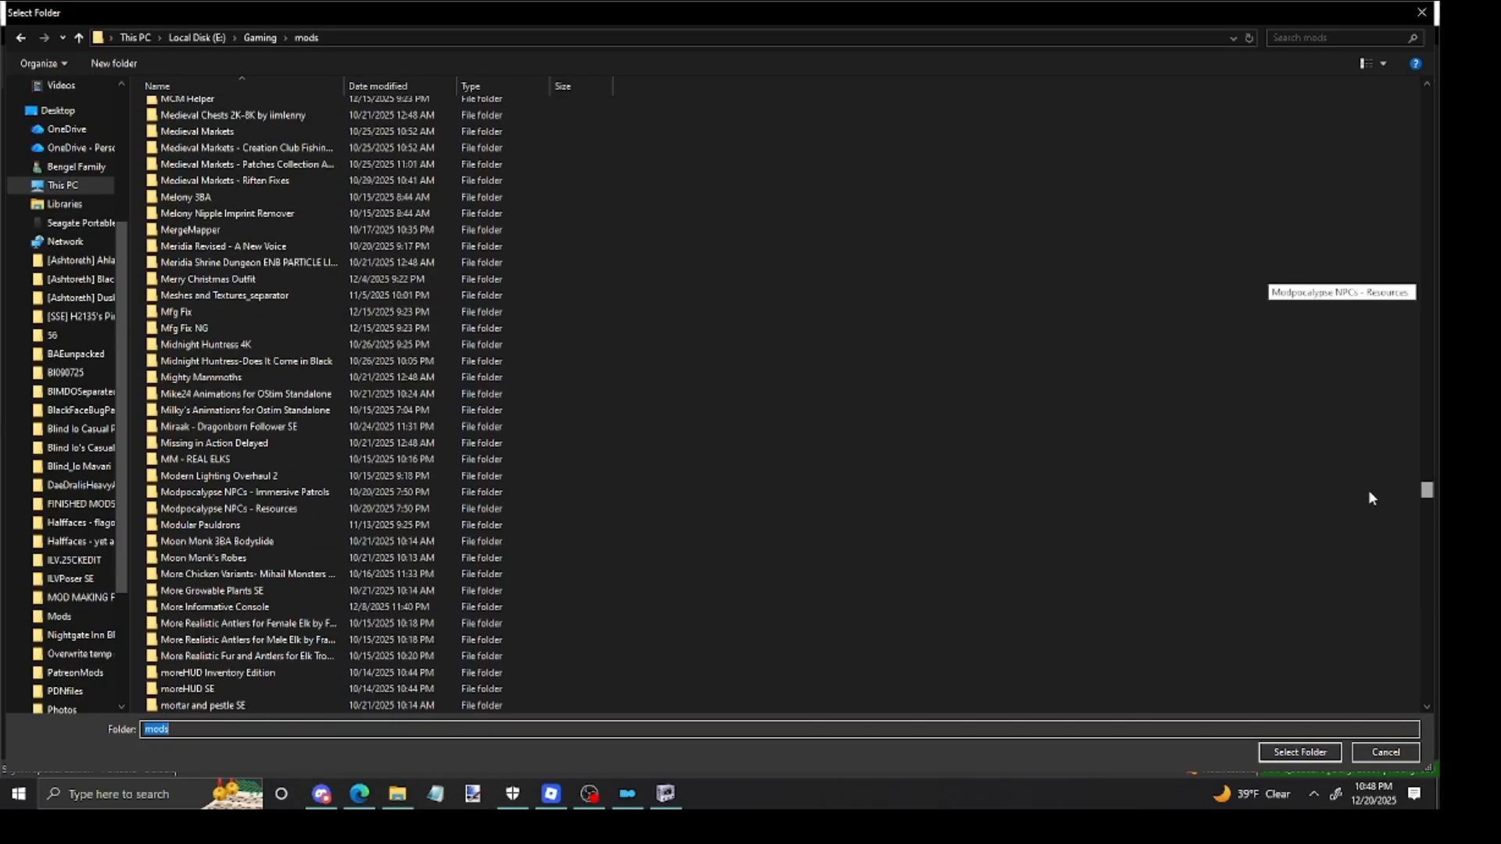
{"action": "scroll", "coordinate": [571, 327], "scroll_direction": "up", "scroll_amount": 7}
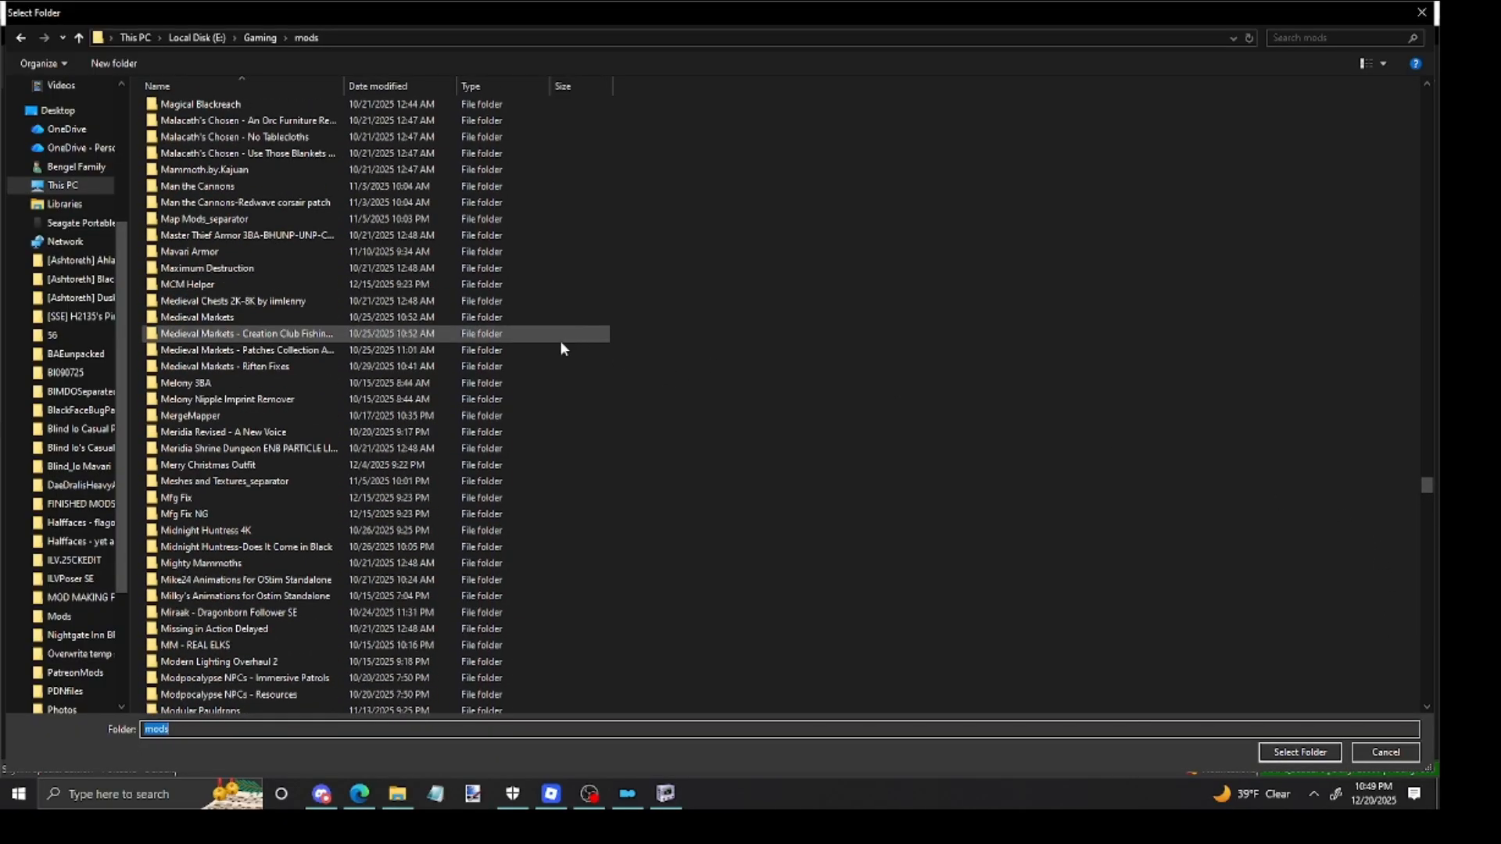
{"action": "scroll", "coordinate": [560, 349], "scroll_direction": "up", "scroll_amount": 1}
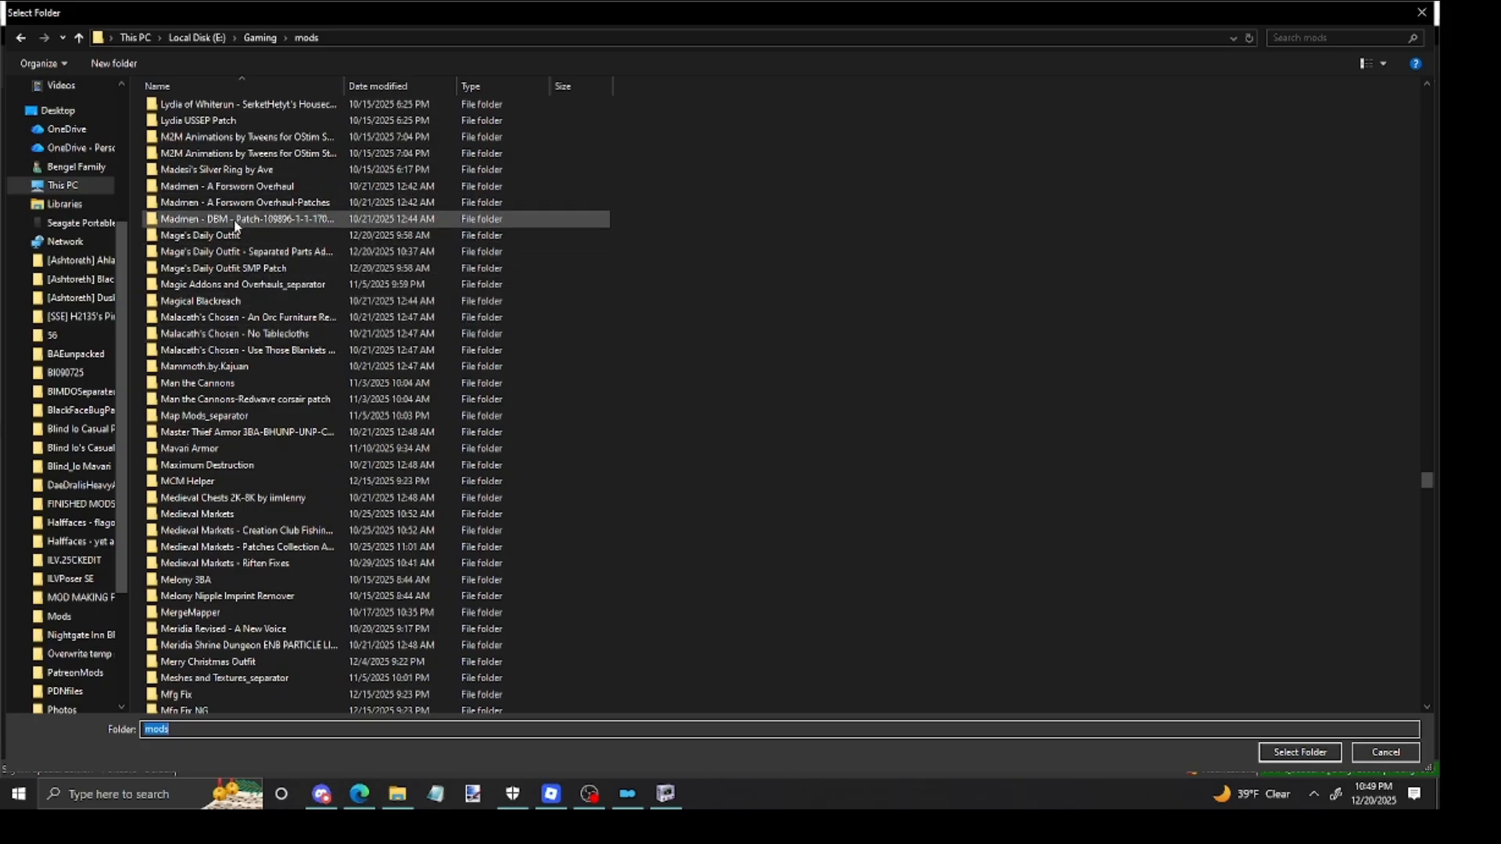
{"action": "mouse_move", "coordinate": [222, 253]}
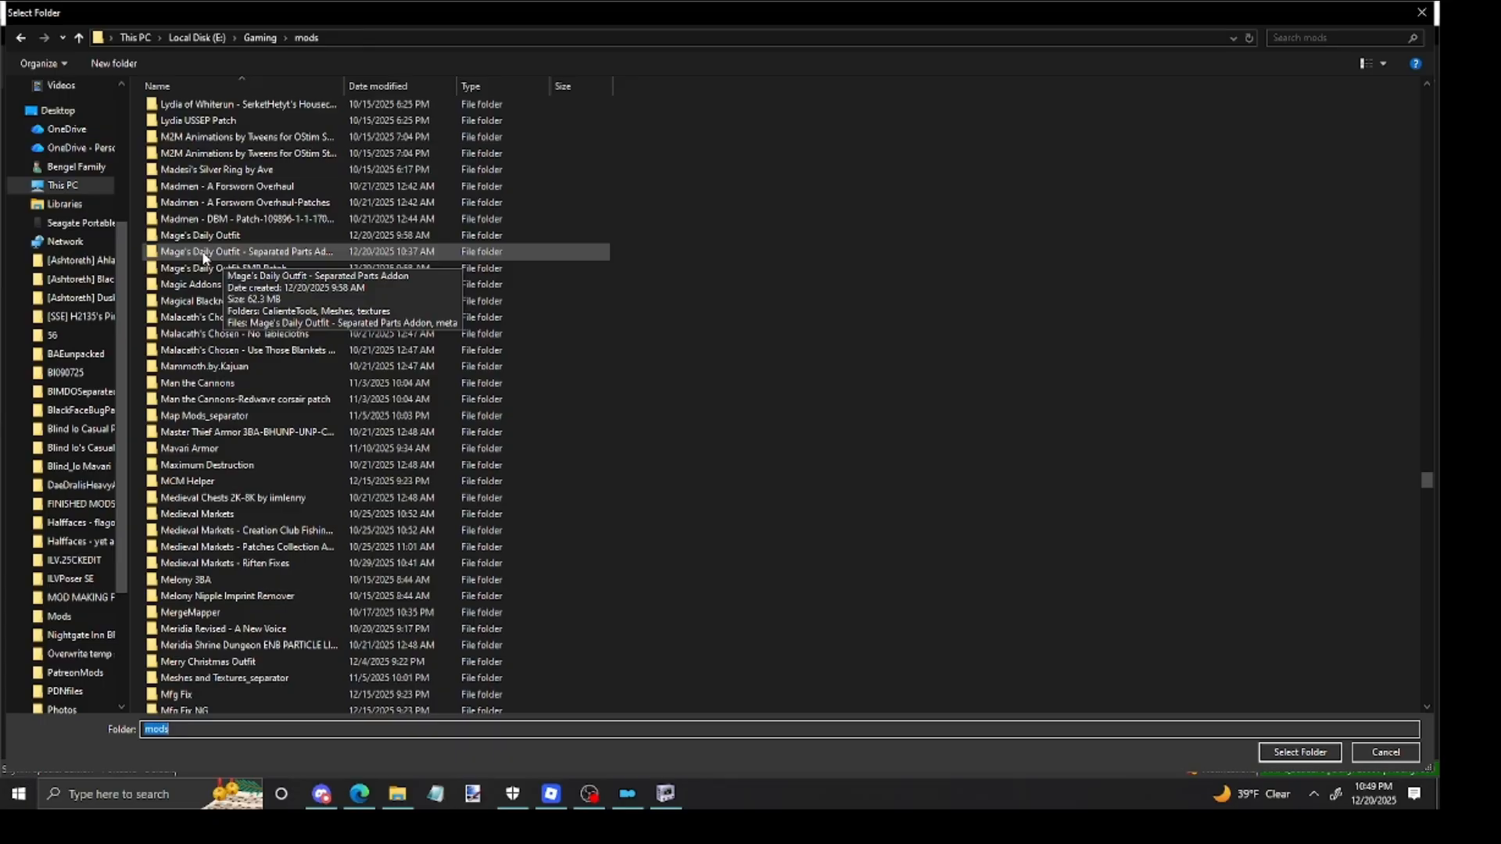
{"action": "left_click", "coordinate": [213, 239]}
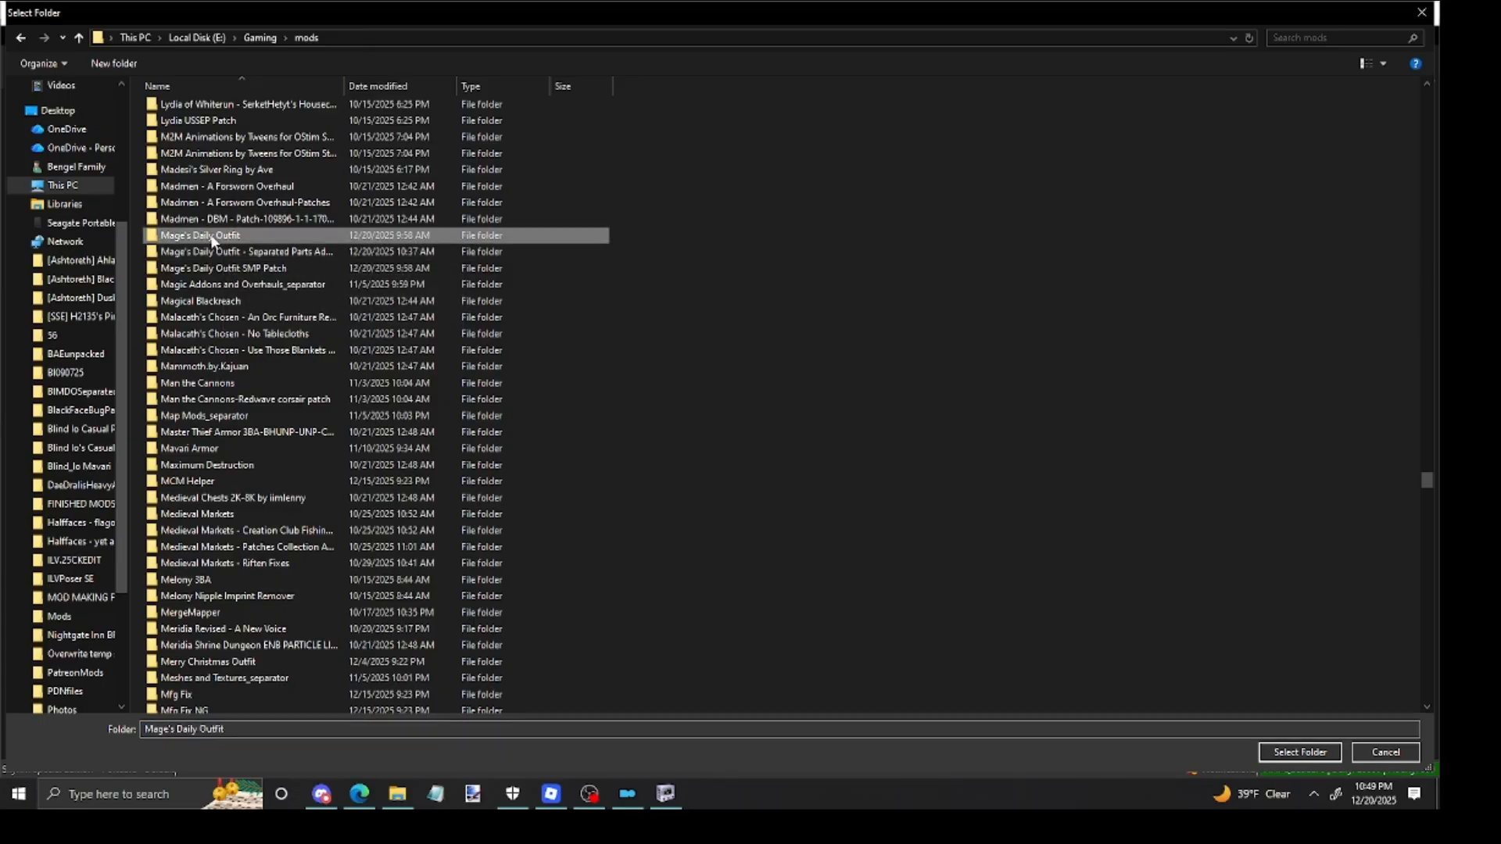
{"action": "left_click", "coordinate": [1290, 753]}
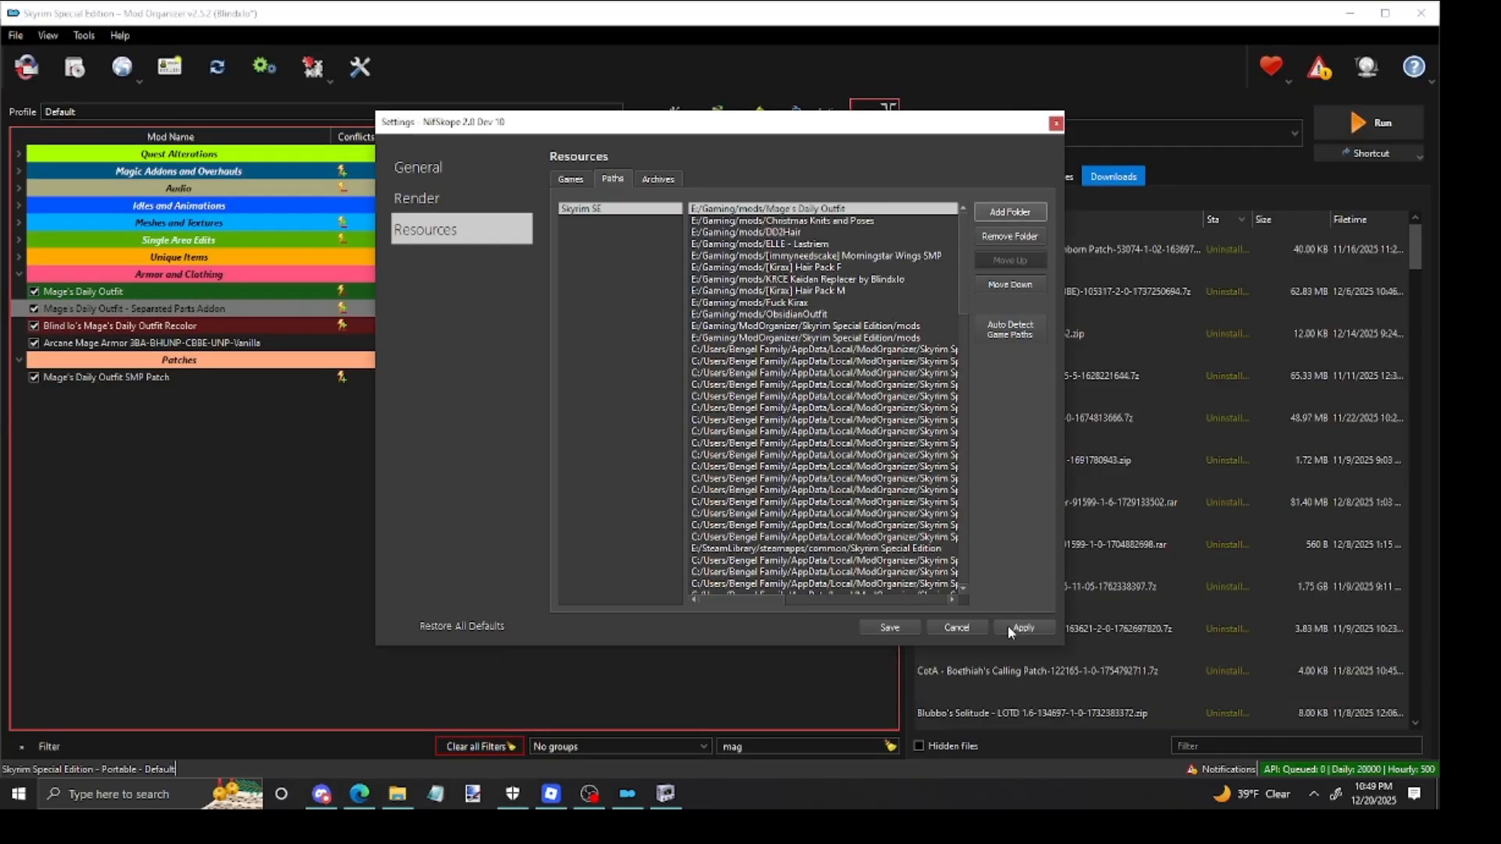
Step: Apply the resource path change, bring NifSkope to the front to check the model's textures, and close the settings
{"action": "left_click", "coordinate": [1009, 629]}
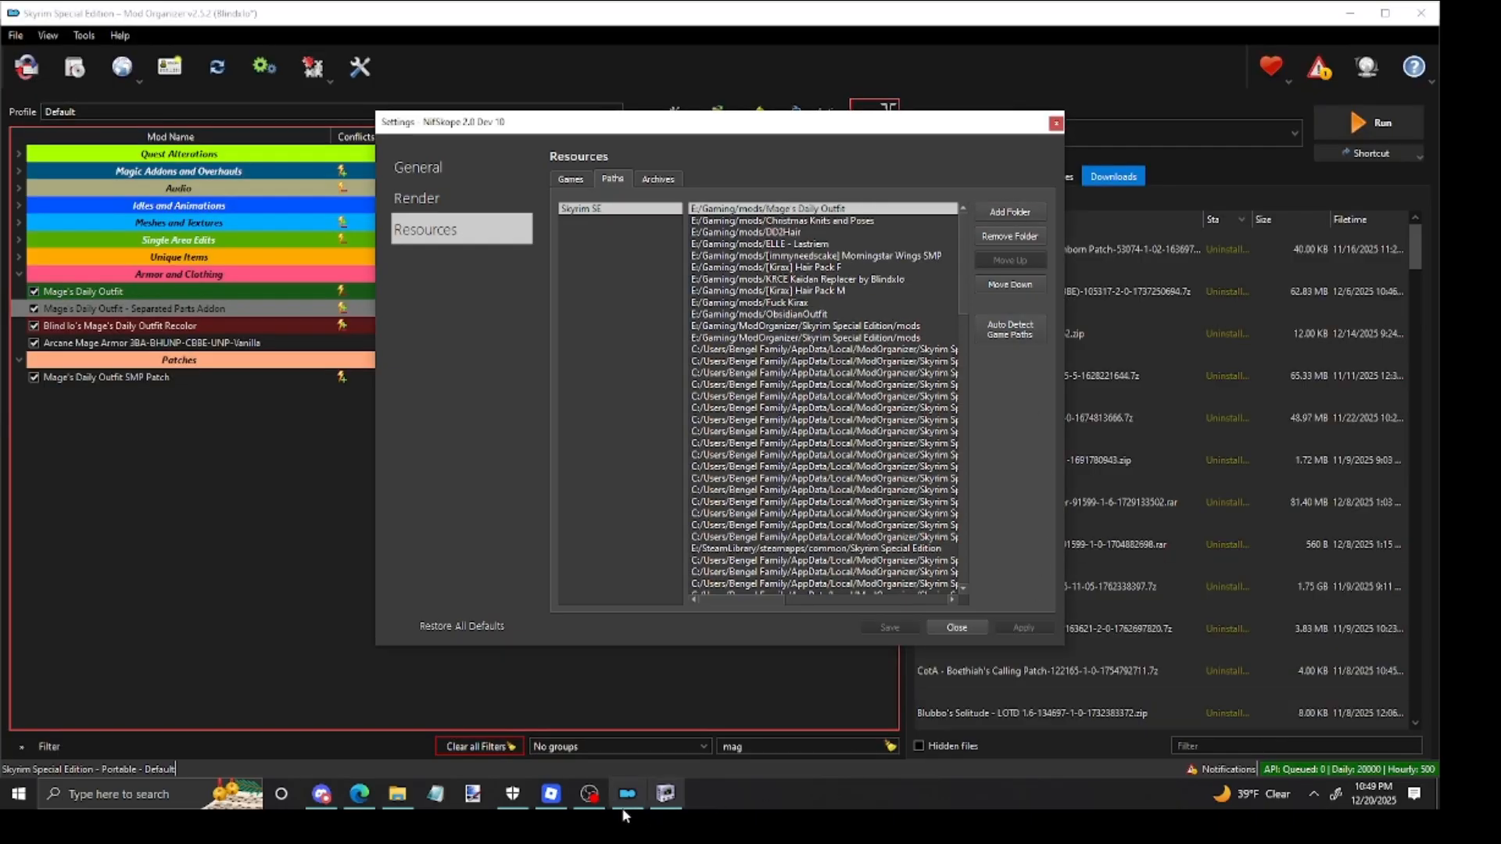
{"action": "left_click", "coordinate": [665, 793]}
{"action": "left_click_drag", "start_coordinate": [782, 121], "coordinate": [507, 108]}
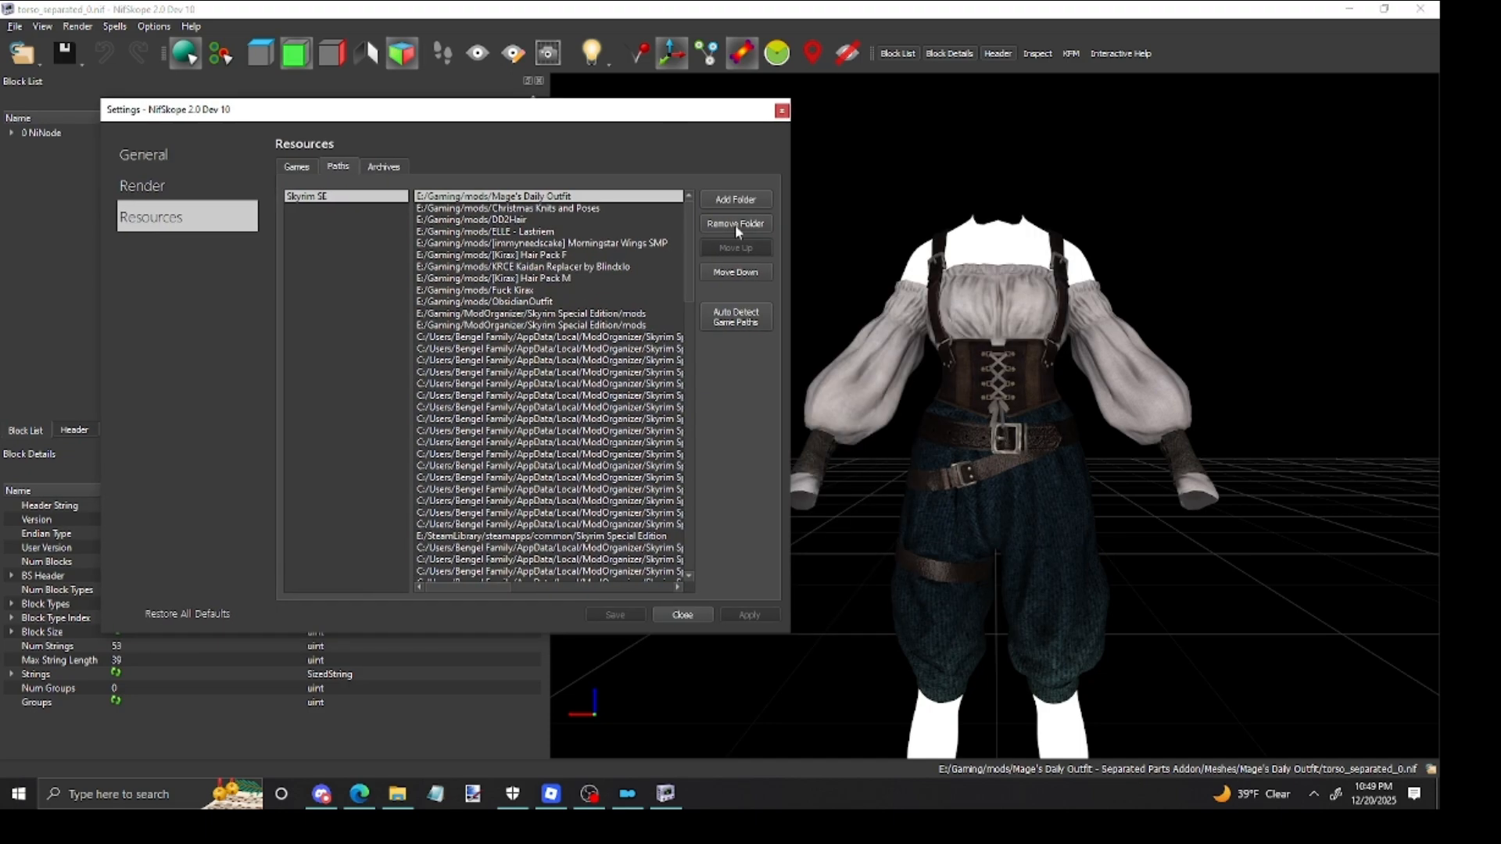
{"action": "left_click", "coordinate": [683, 615]}
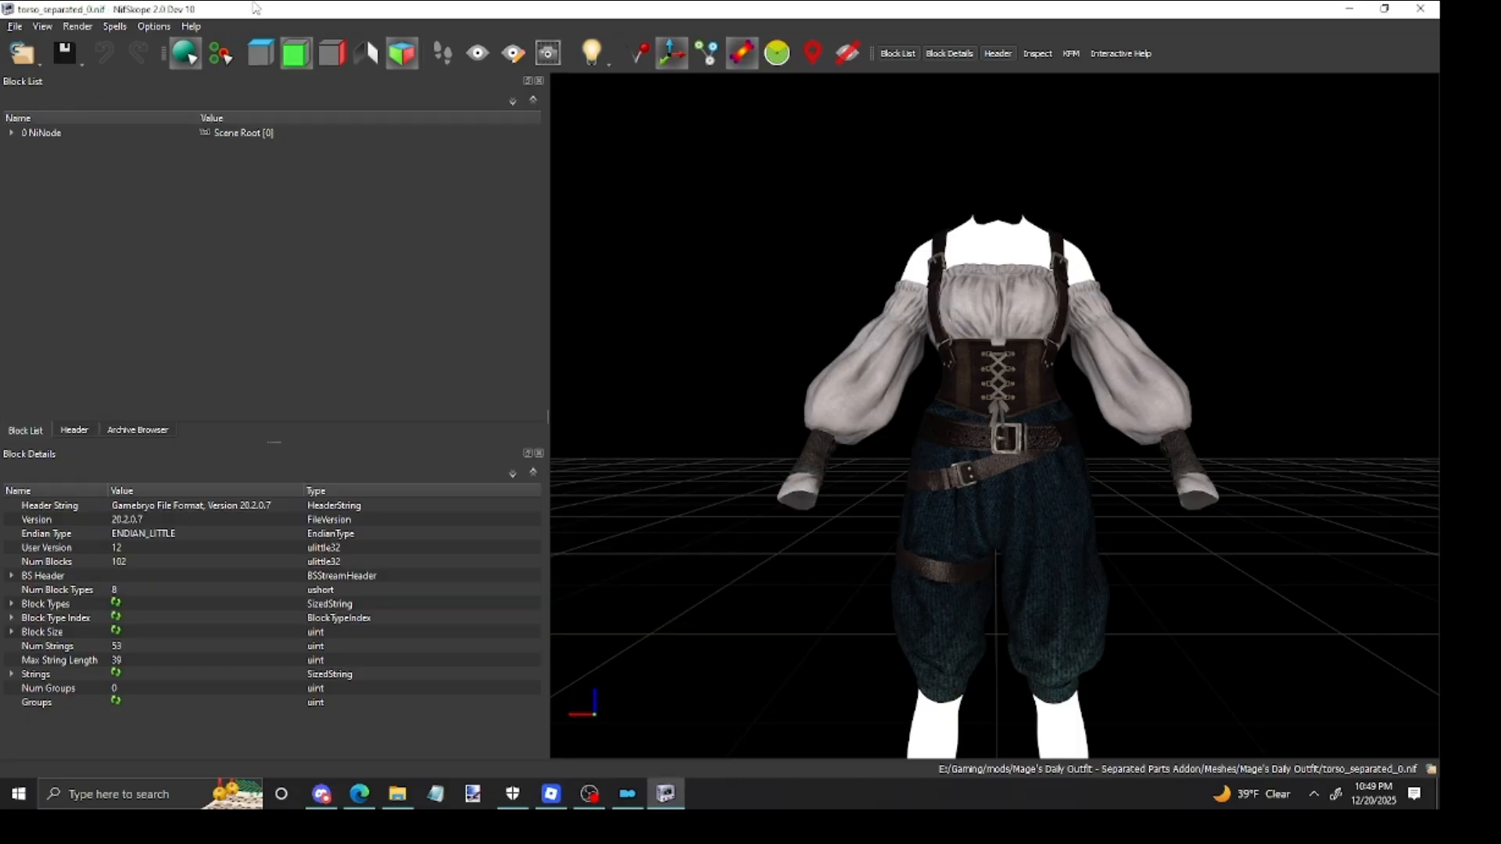
Step: Reopen the Skyrim SE resource paths in the settings and start adding another folder
{"action": "left_click", "coordinate": [151, 28]}
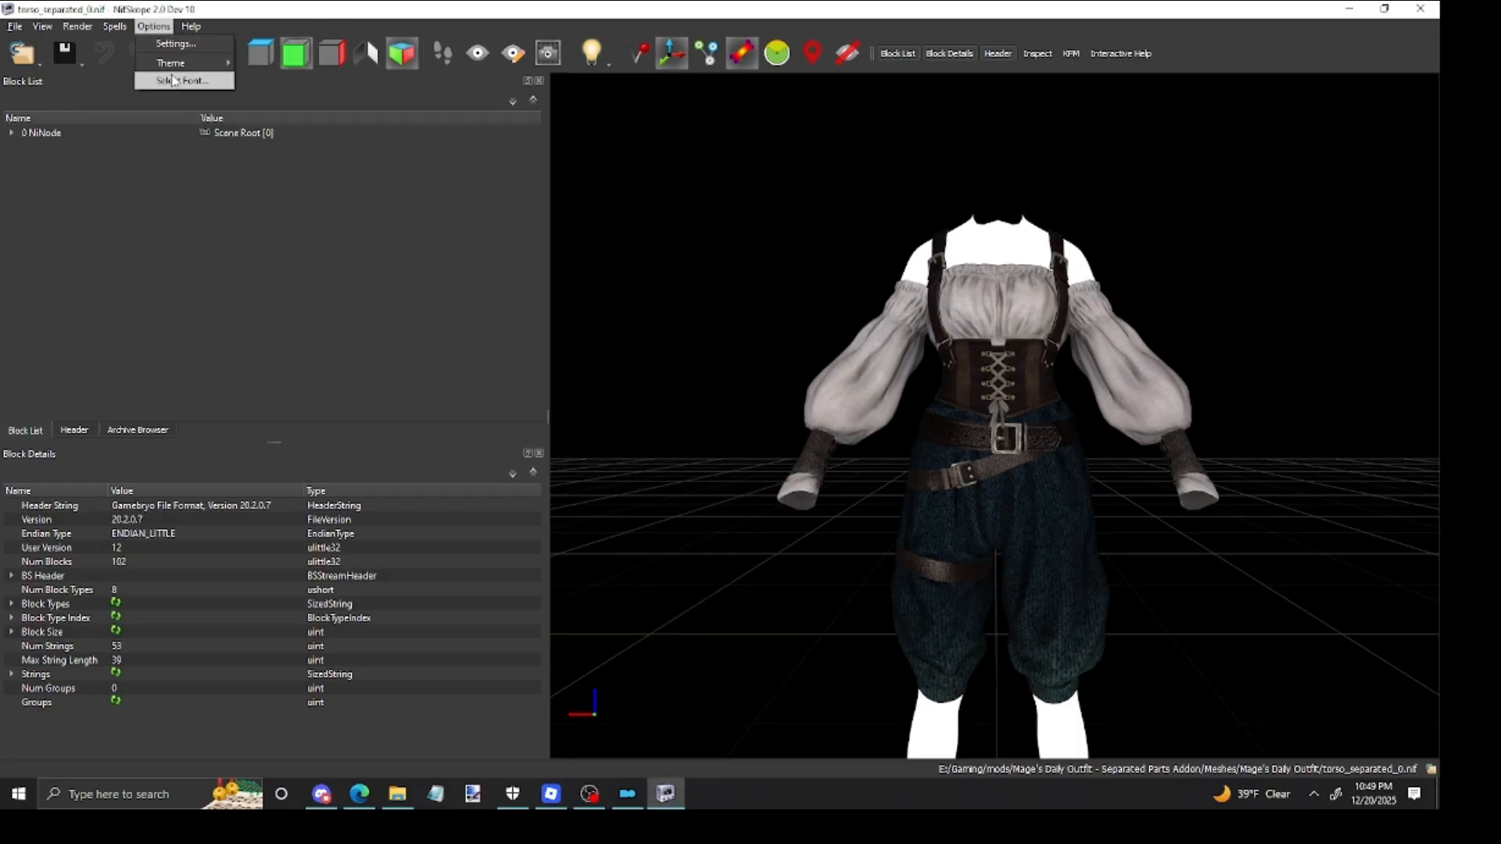
{"action": "mouse_move", "coordinate": [171, 71]}
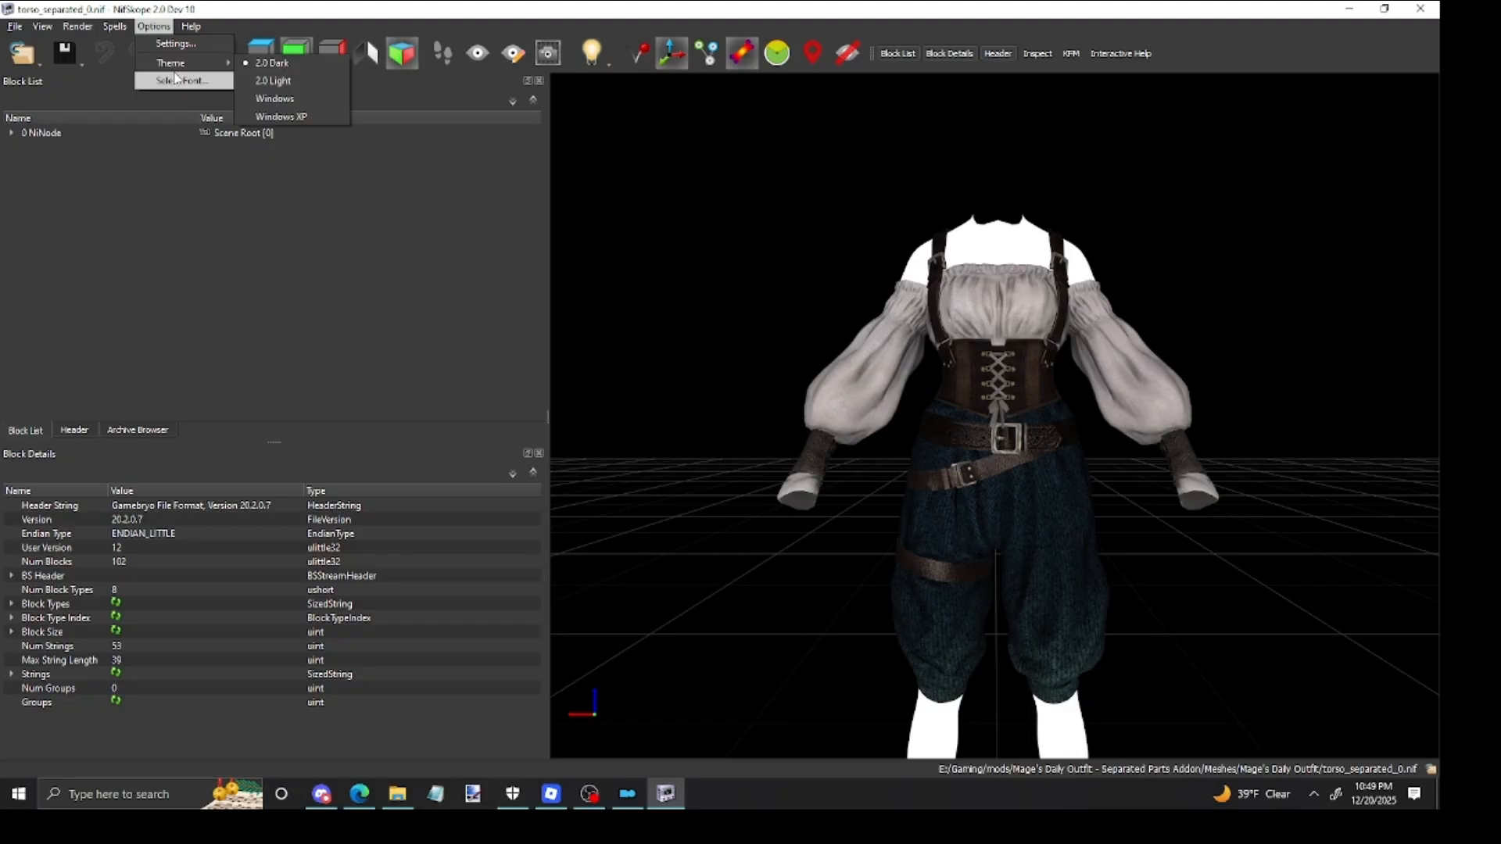
{"action": "left_click", "coordinate": [175, 44]}
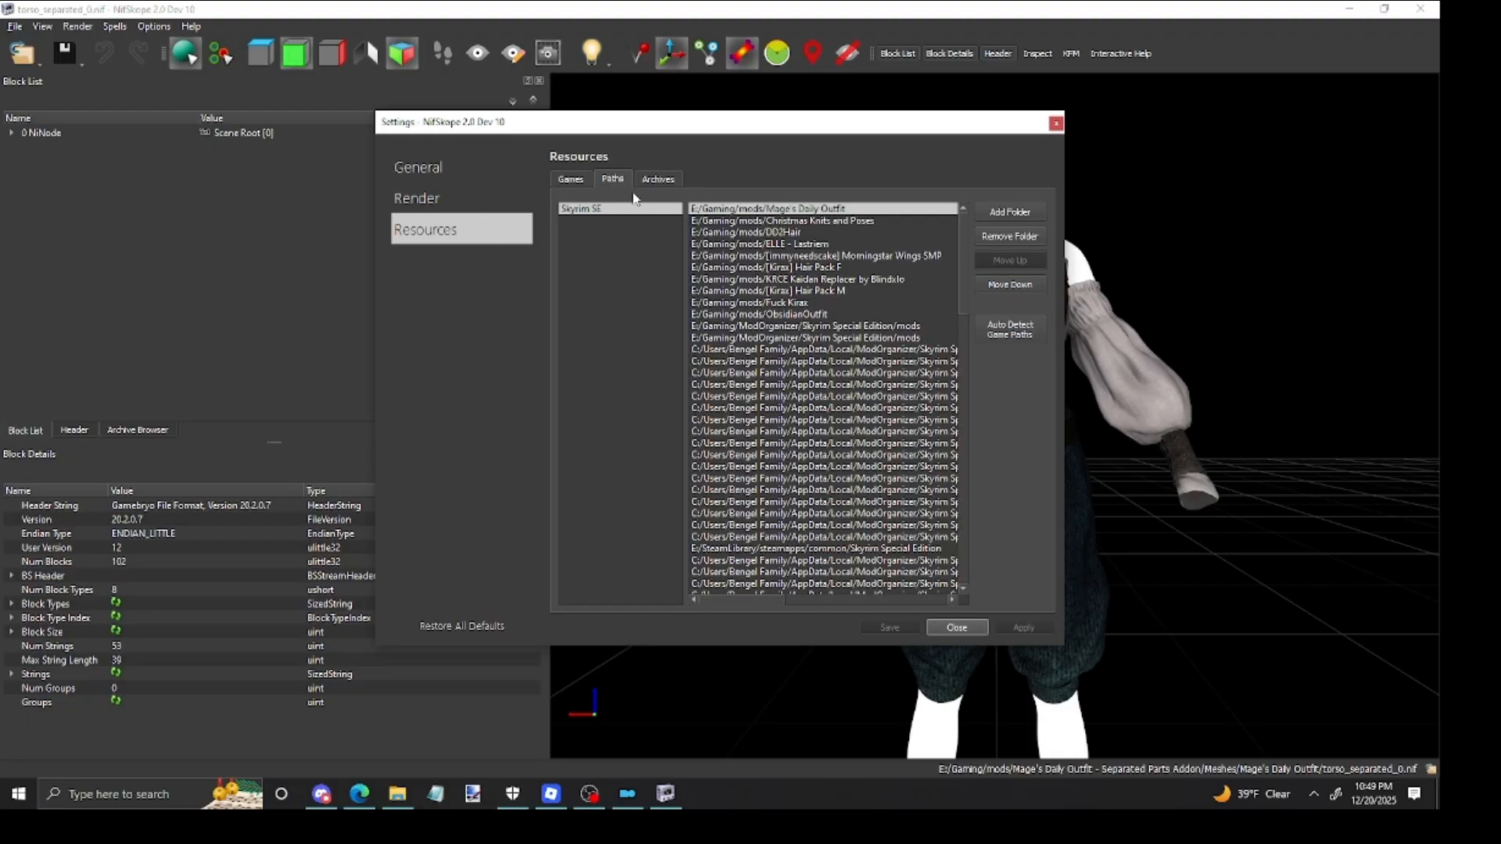
{"action": "left_click", "coordinate": [1030, 214]}
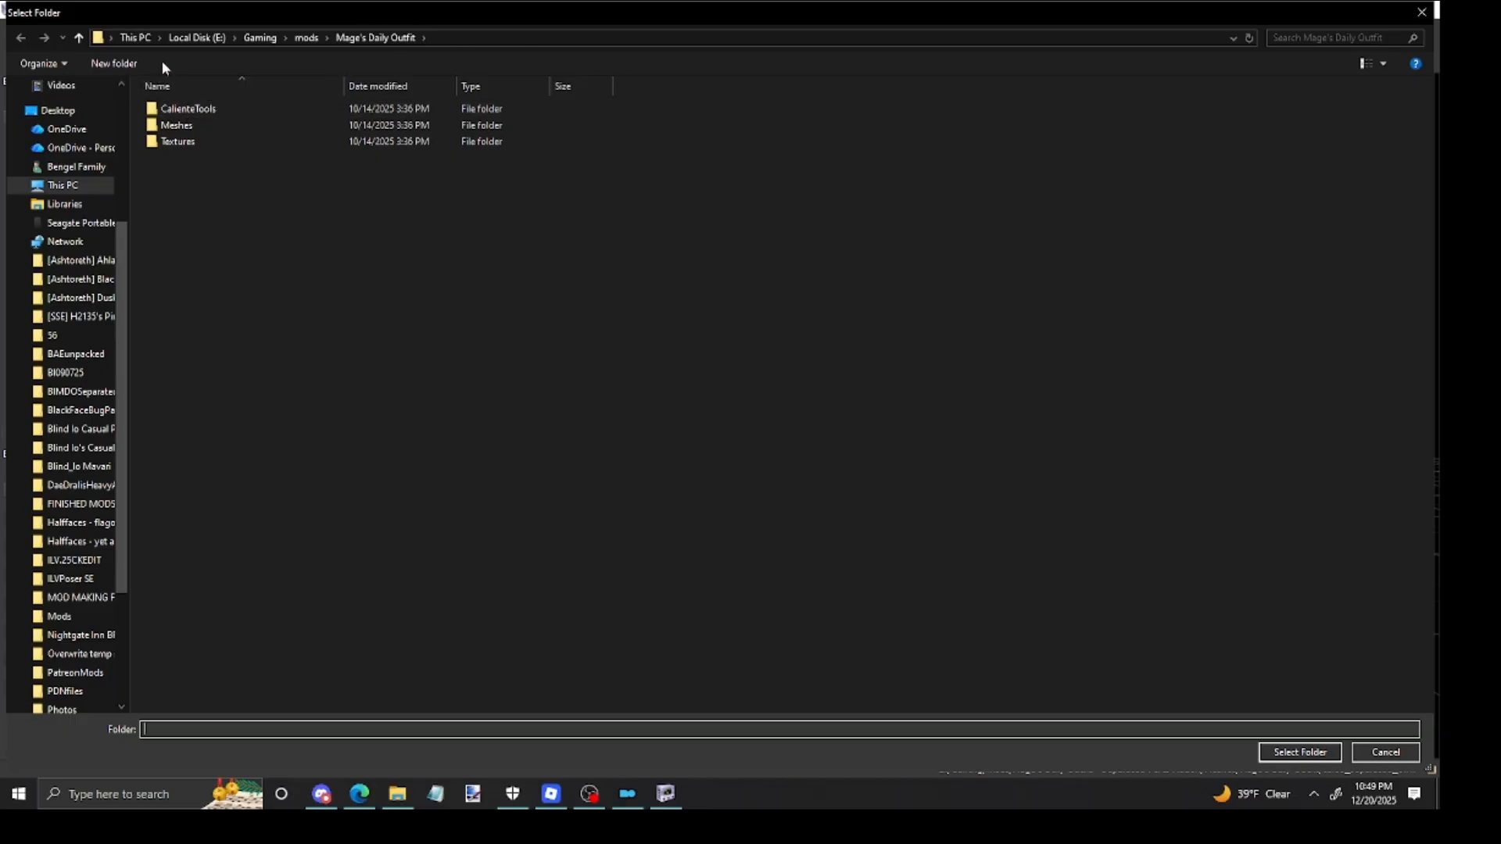
Step: Go up to the E:/Gaming/mods folder and search it for "mage"
{"action": "left_click", "coordinate": [79, 36]}
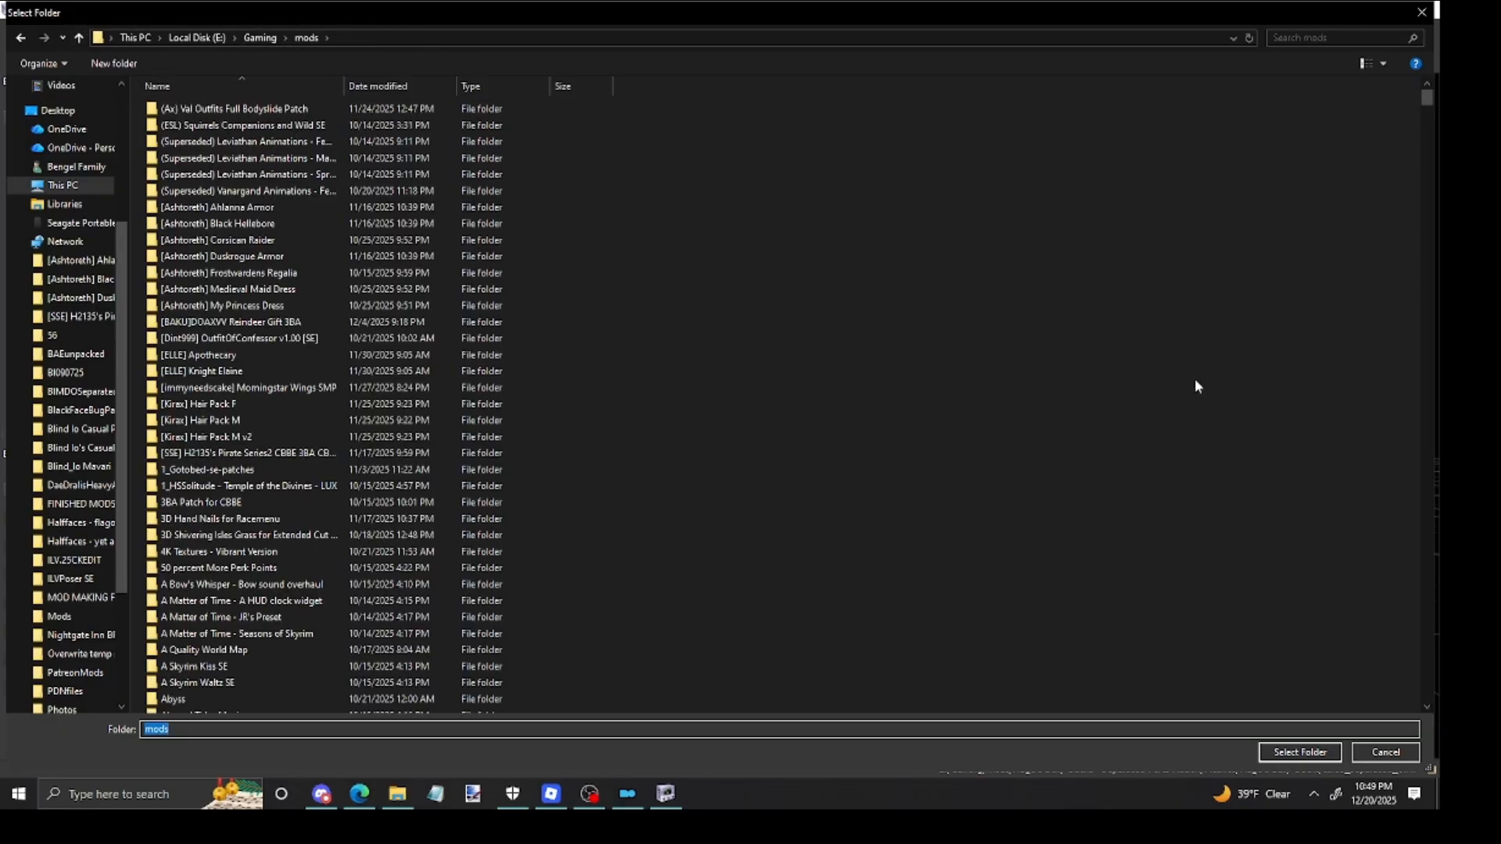
{"action": "left_click", "coordinate": [1419, 97]}
{"action": "scroll", "coordinate": [1376, 145], "scroll_direction": "down", "scroll_amount": 10}
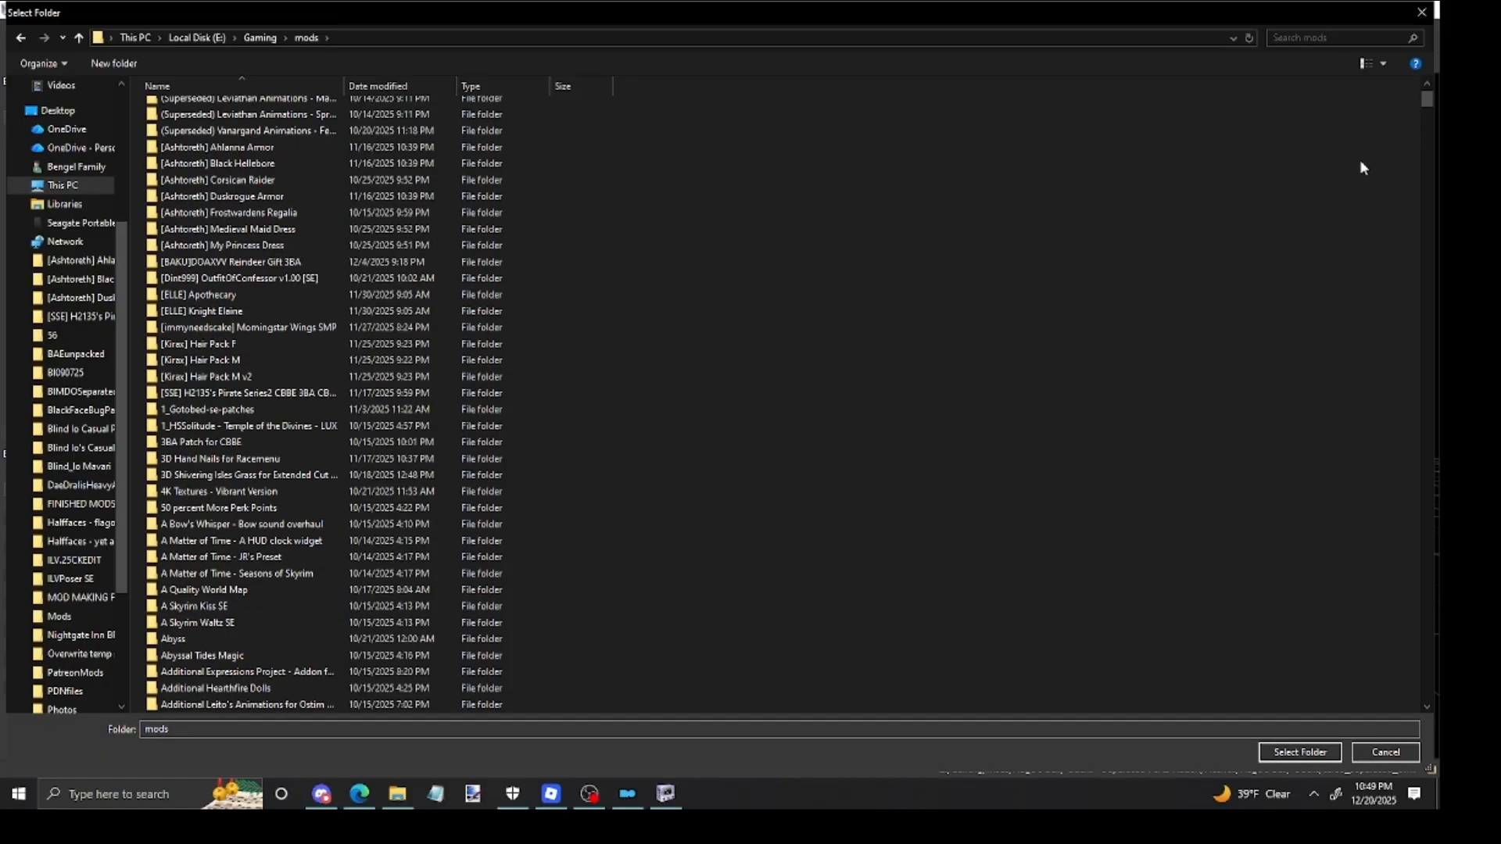
{"action": "scroll", "coordinate": [1328, 242], "scroll_direction": "down", "scroll_amount": 15}
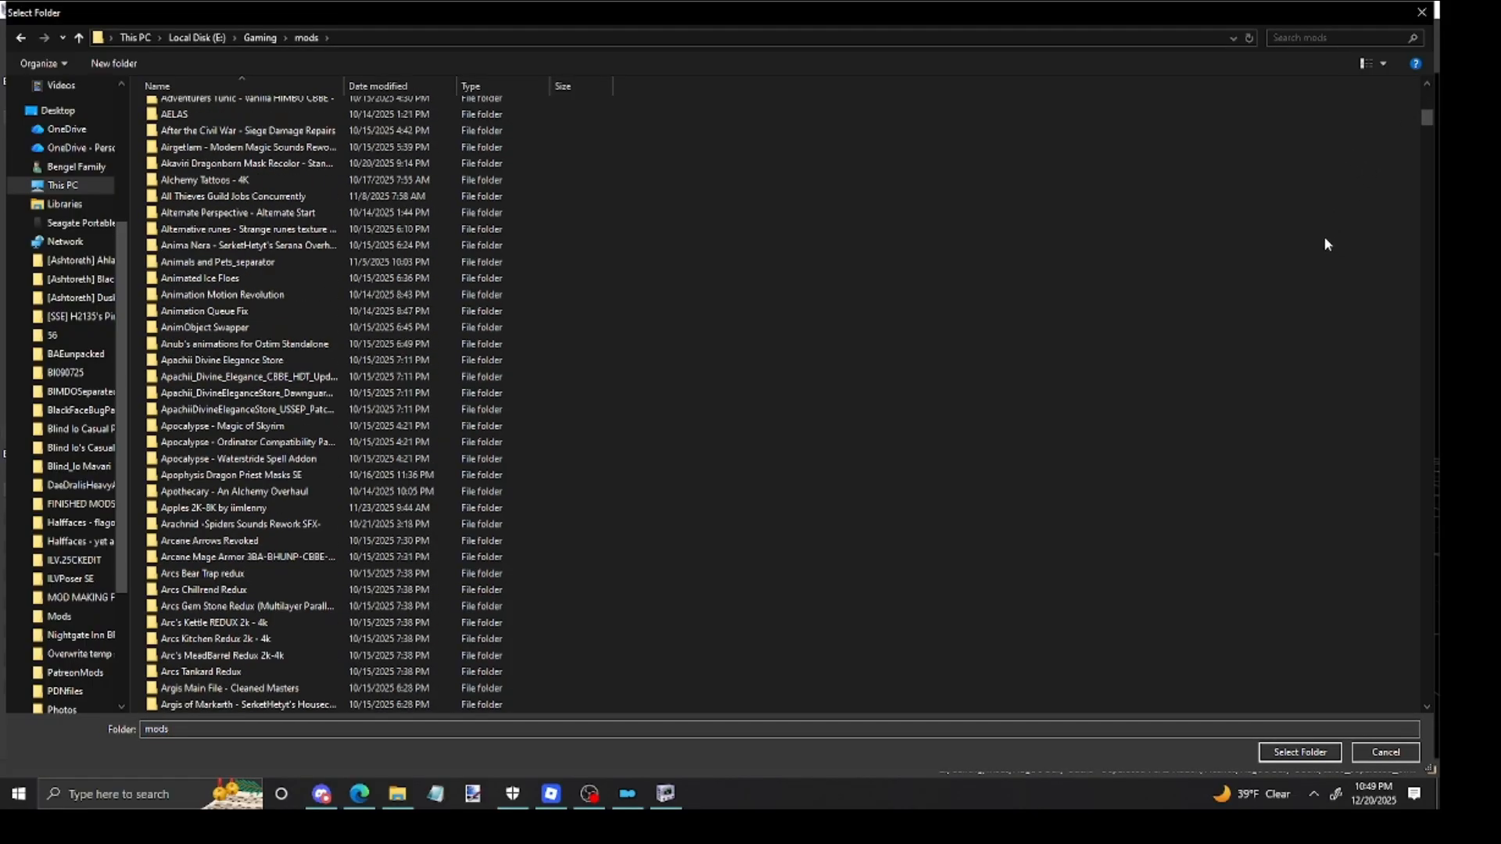
{"action": "scroll", "coordinate": [1086, 454], "scroll_direction": "down", "scroll_amount": 13}
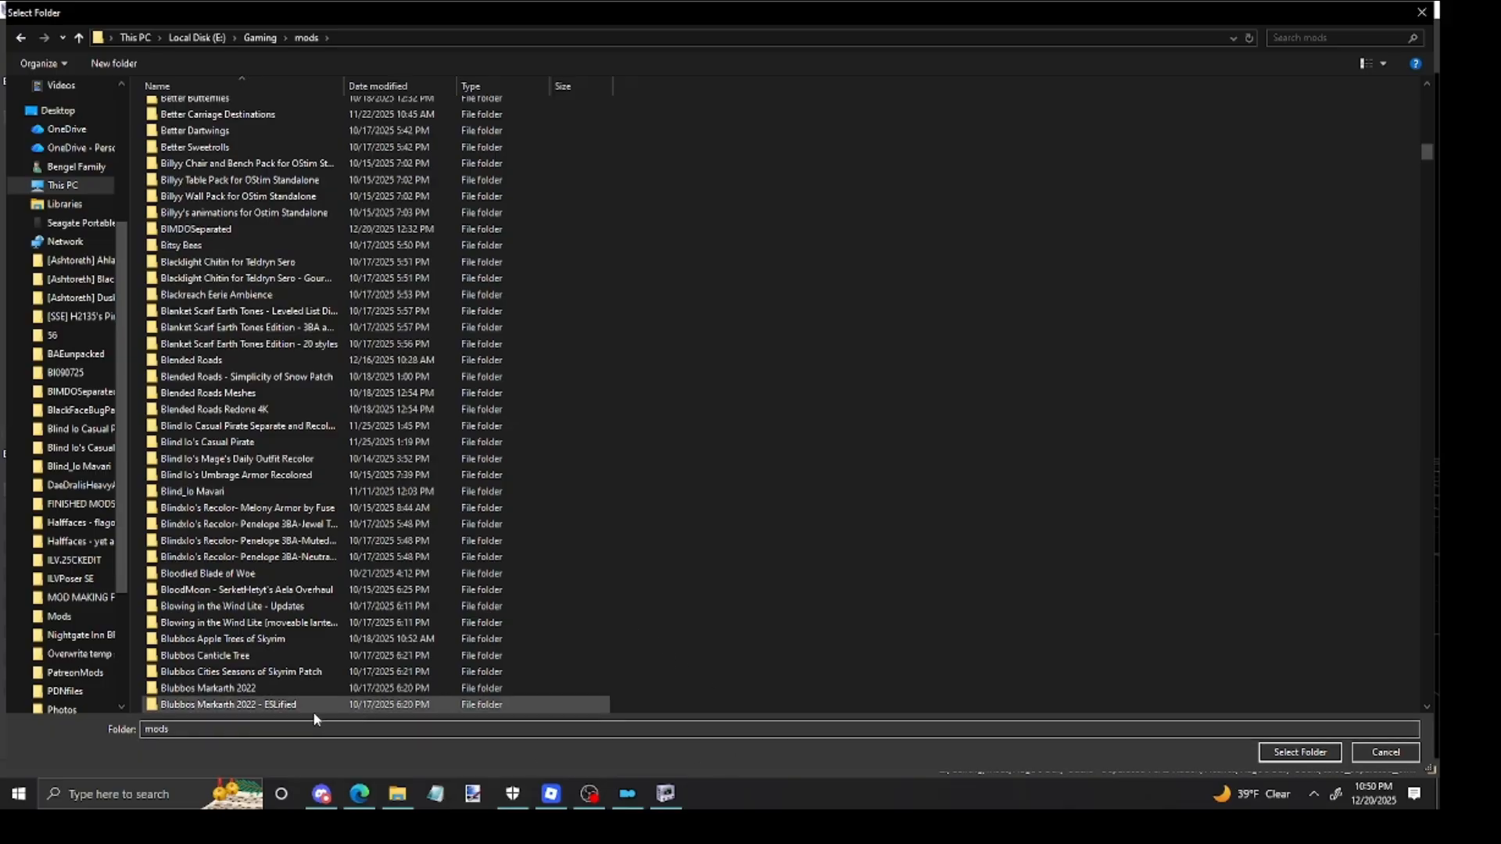
{"action": "left_click", "coordinate": [1292, 37]}
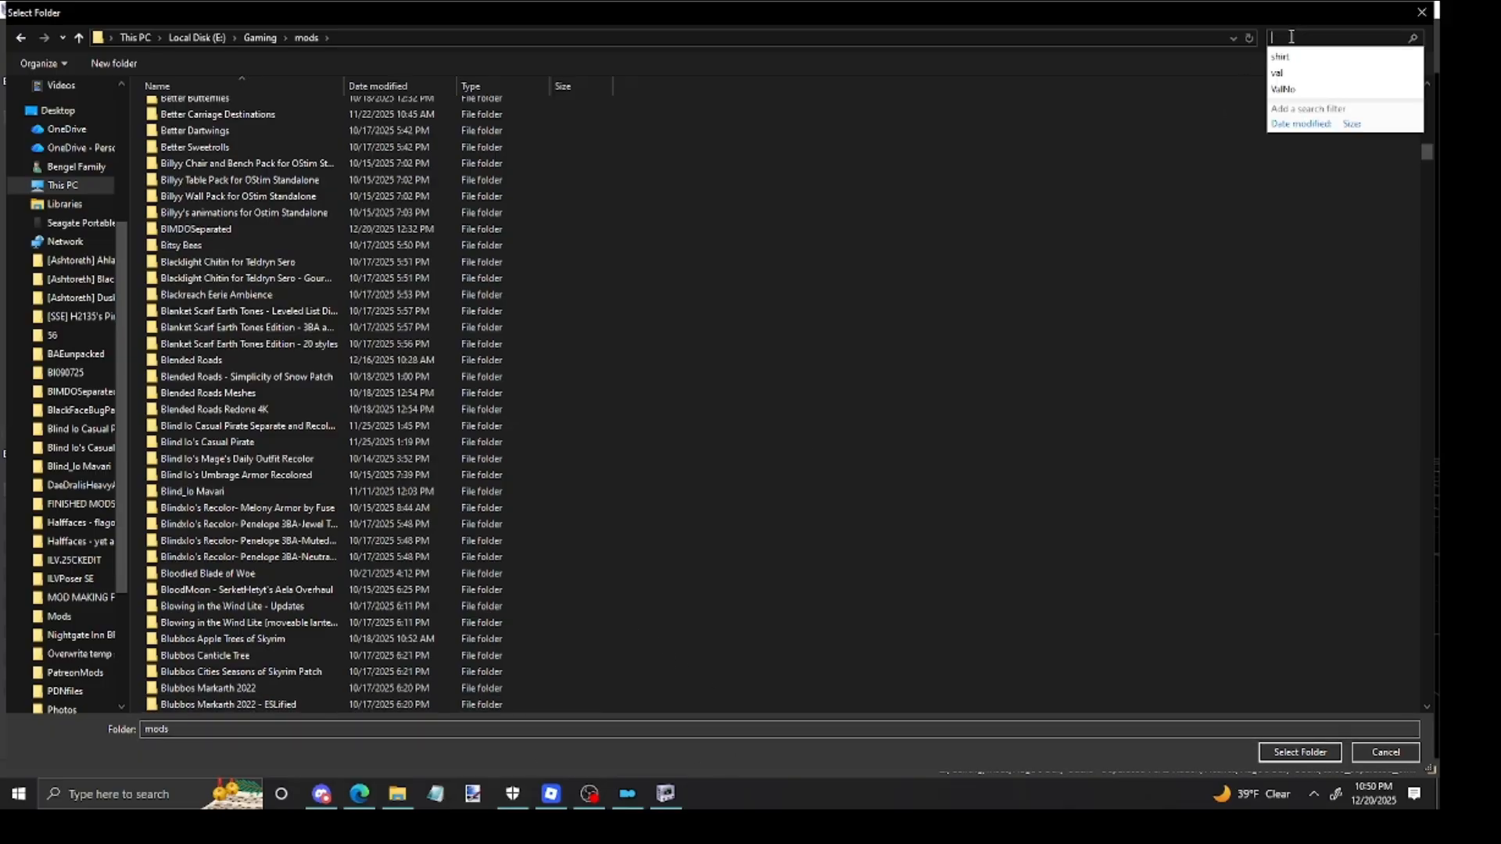
{"action": "type", "text": "mage"}
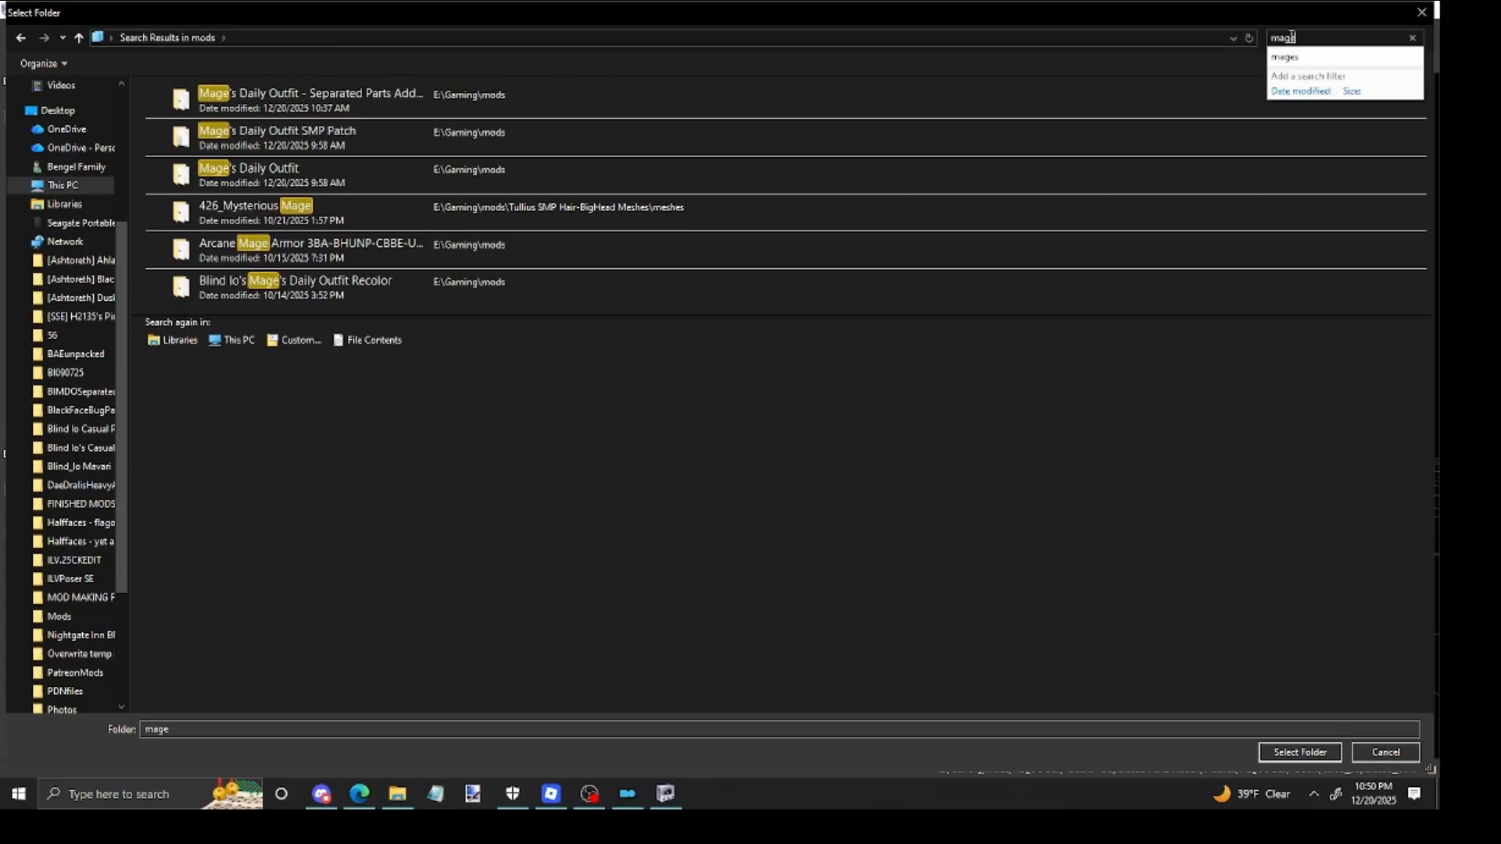
Step: Add the "Blind Io's Mage's Daily Outfit Recolor" folder to the Skyrim SE resource paths, apply the change, and close the settings
{"action": "left_click", "coordinate": [616, 271]}
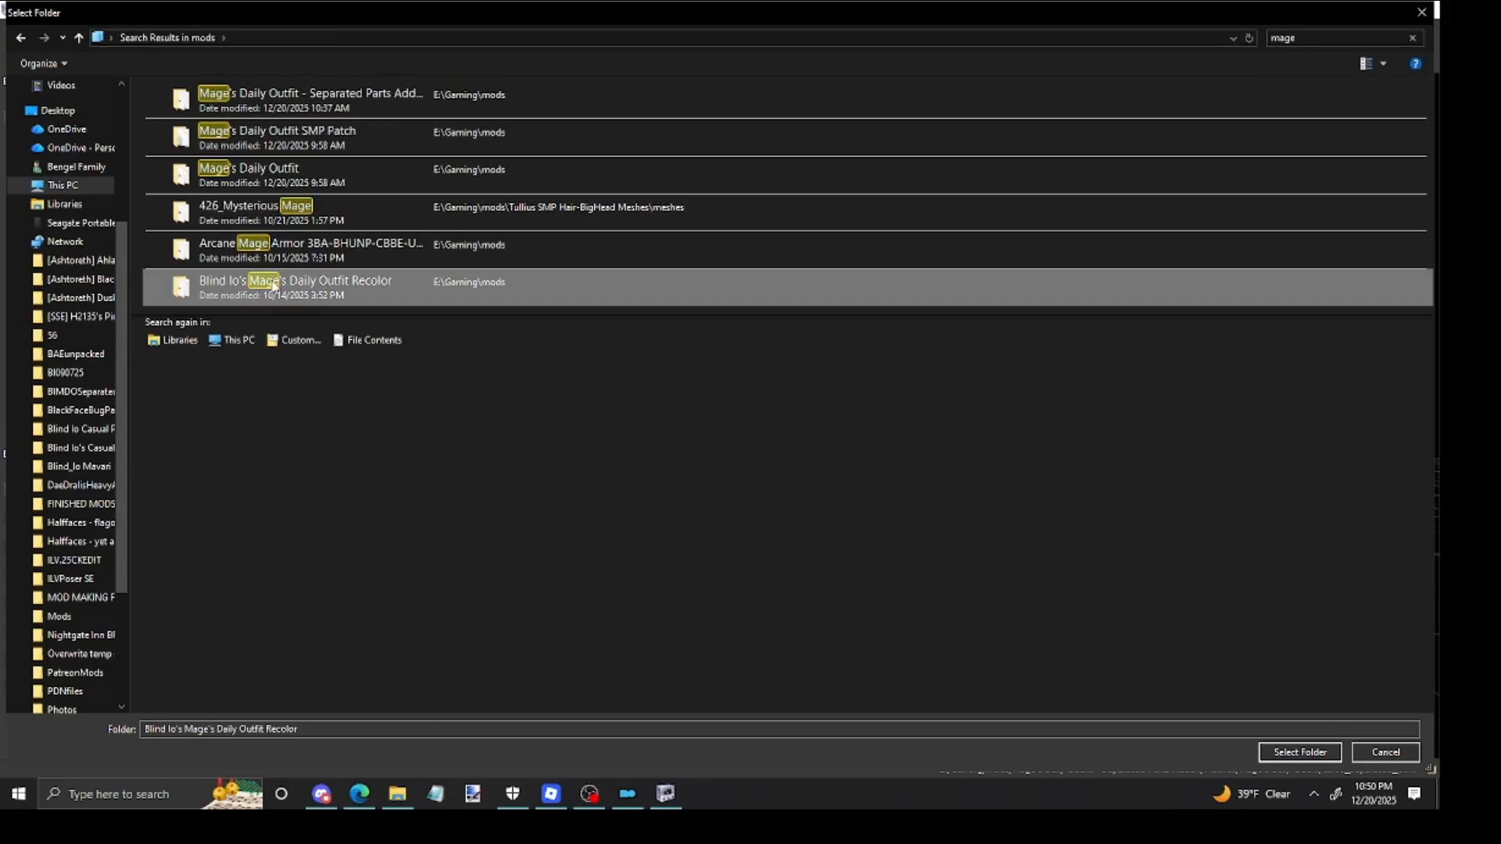
{"action": "left_click", "coordinate": [1304, 754]}
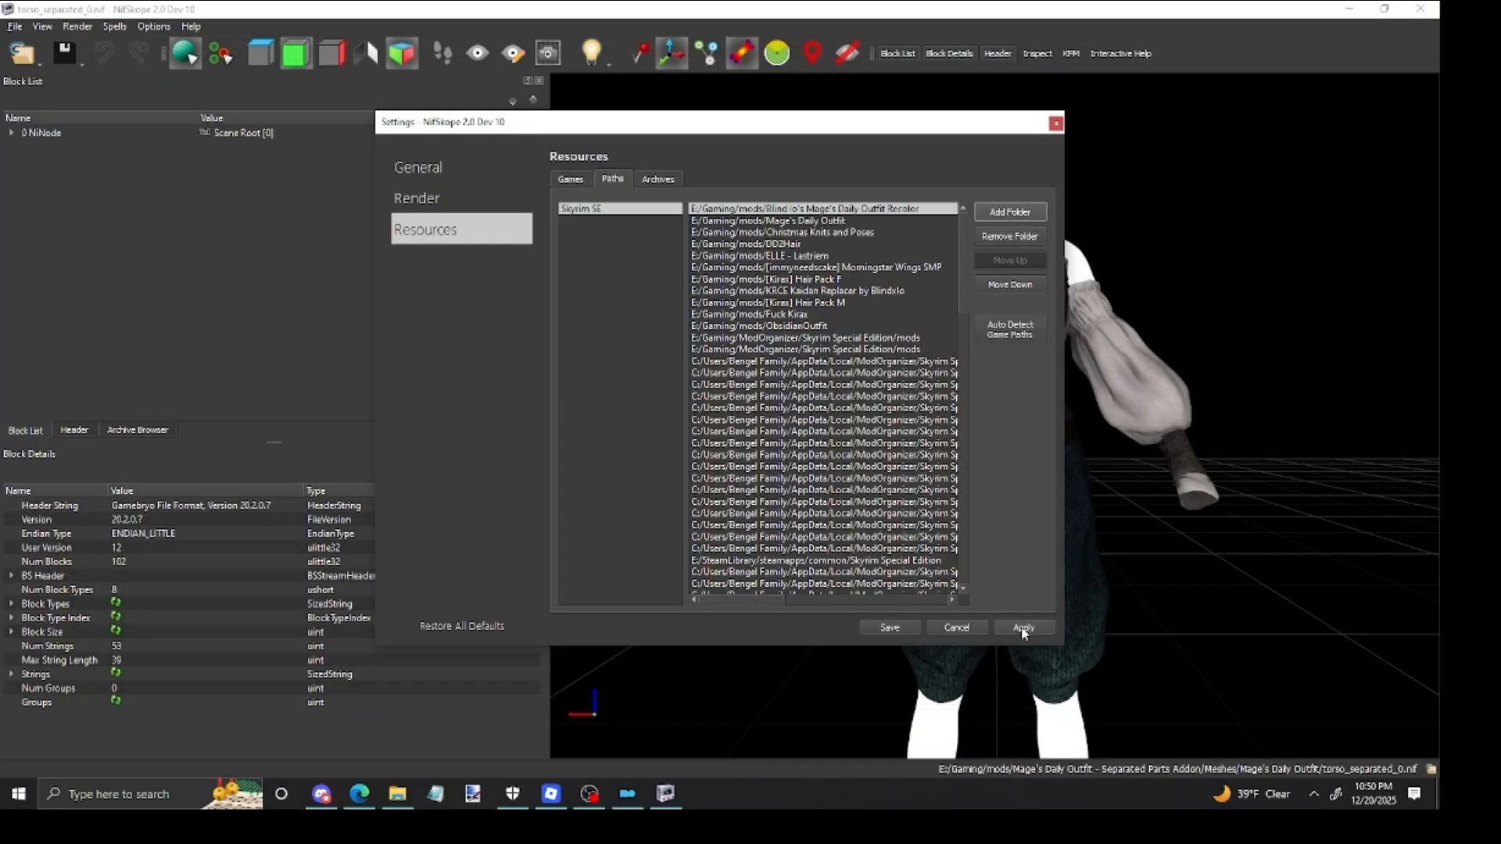
{"action": "left_click", "coordinate": [1018, 632]}
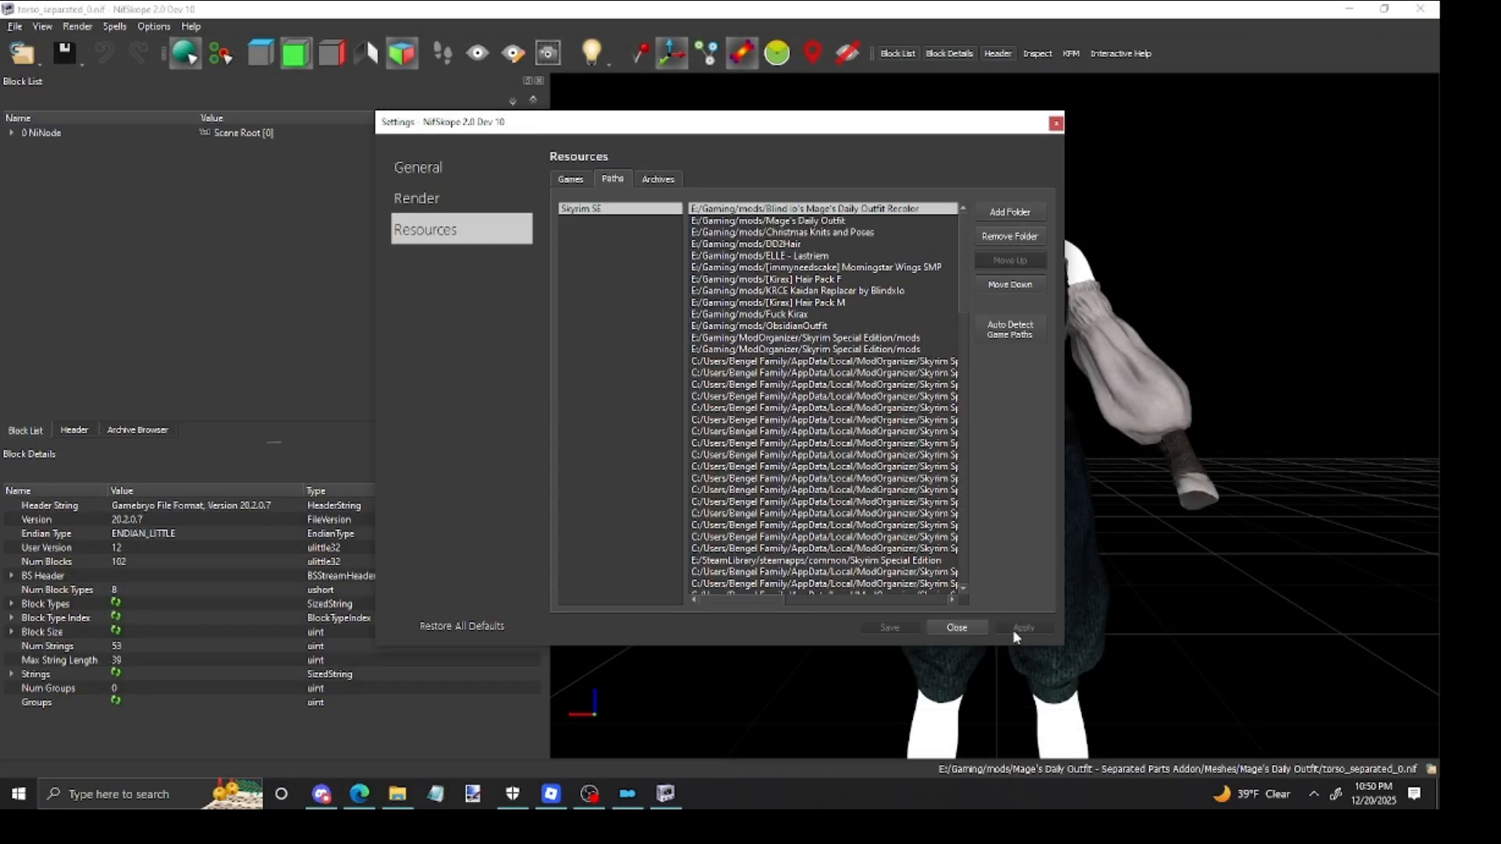
{"action": "left_click", "coordinate": [955, 628]}
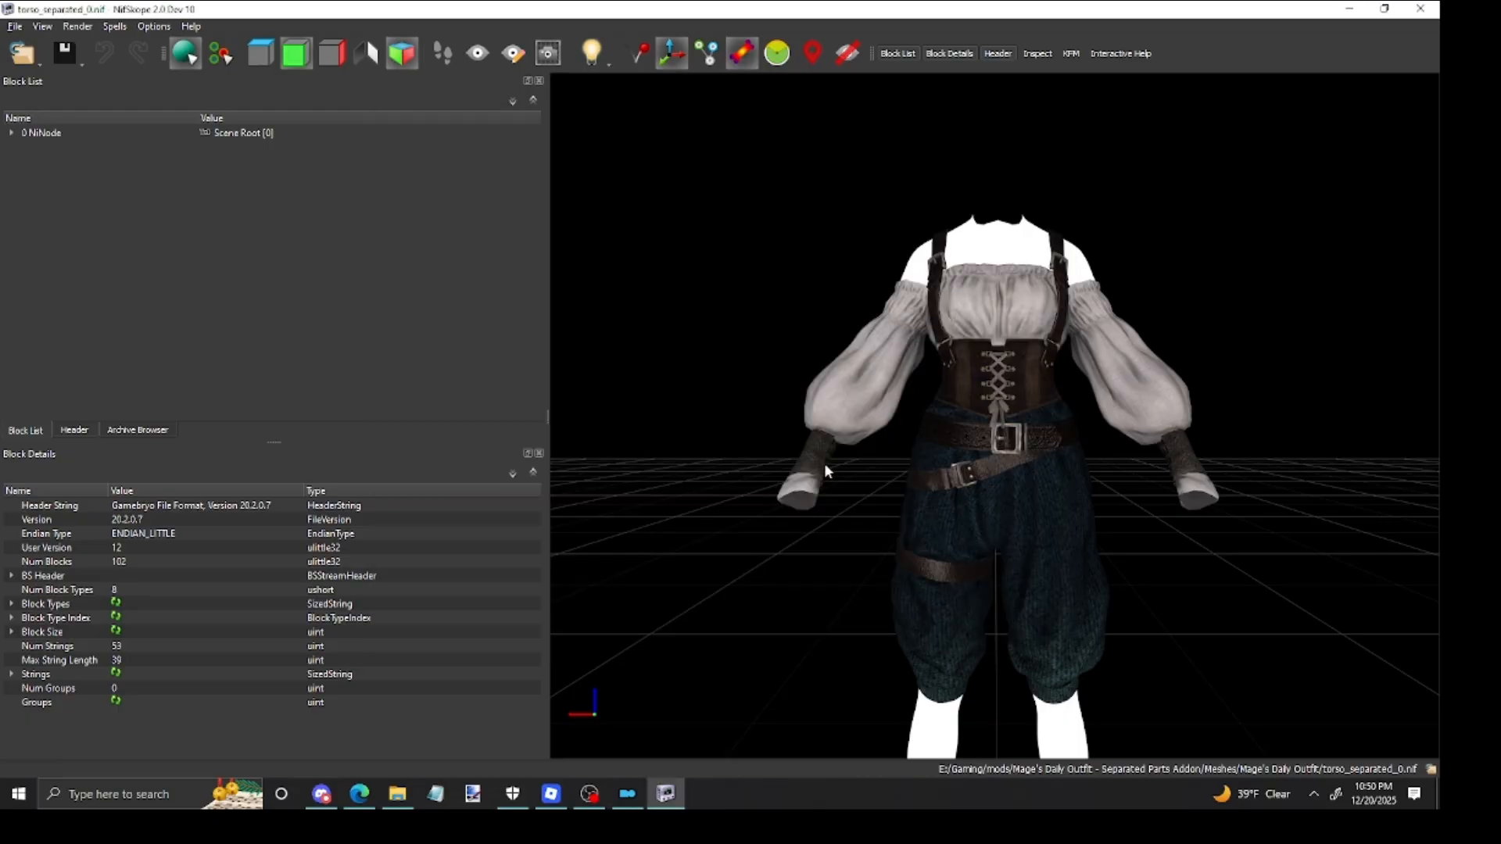
Step: Select the outfit's shirt in the model and show the BSShaderTextureSet under its BSLightingShaderProperty
{"action": "left_click", "coordinate": [856, 419]}
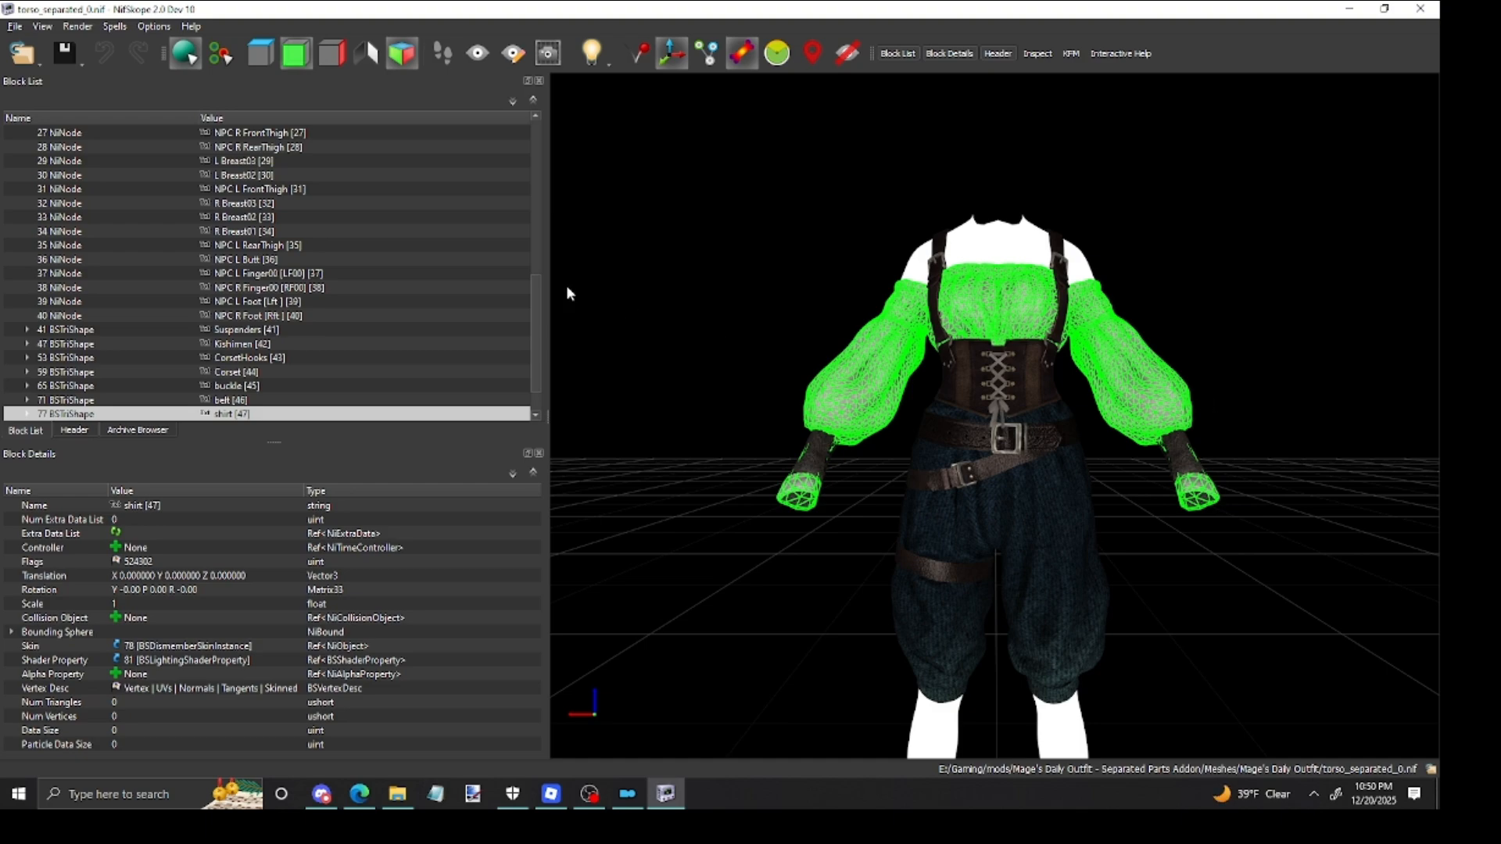
{"action": "scroll", "coordinate": [210, 315], "scroll_direction": "down", "scroll_amount": 1}
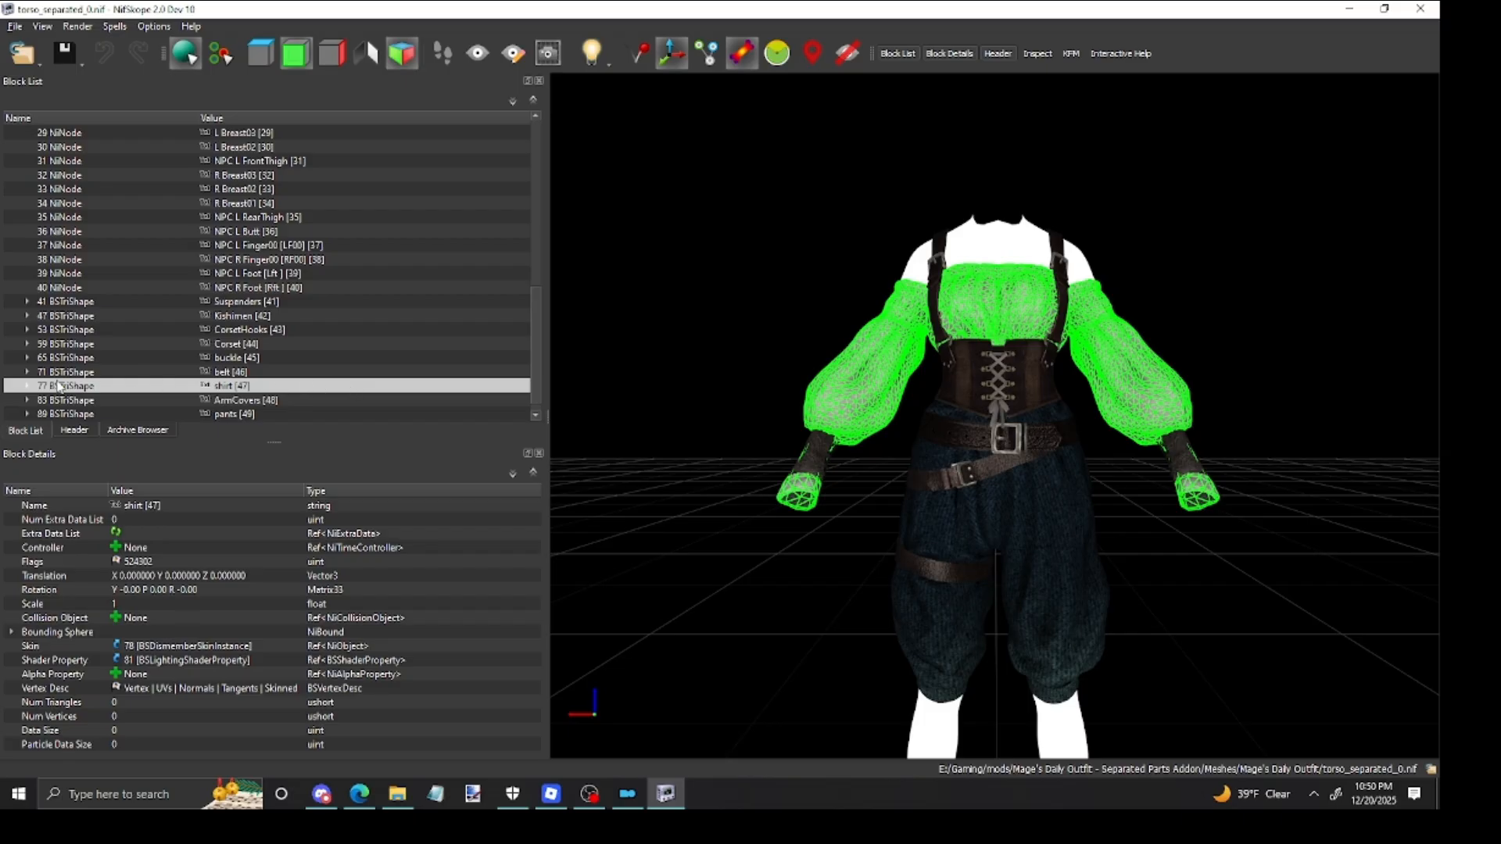
{"action": "left_click", "coordinate": [28, 386]}
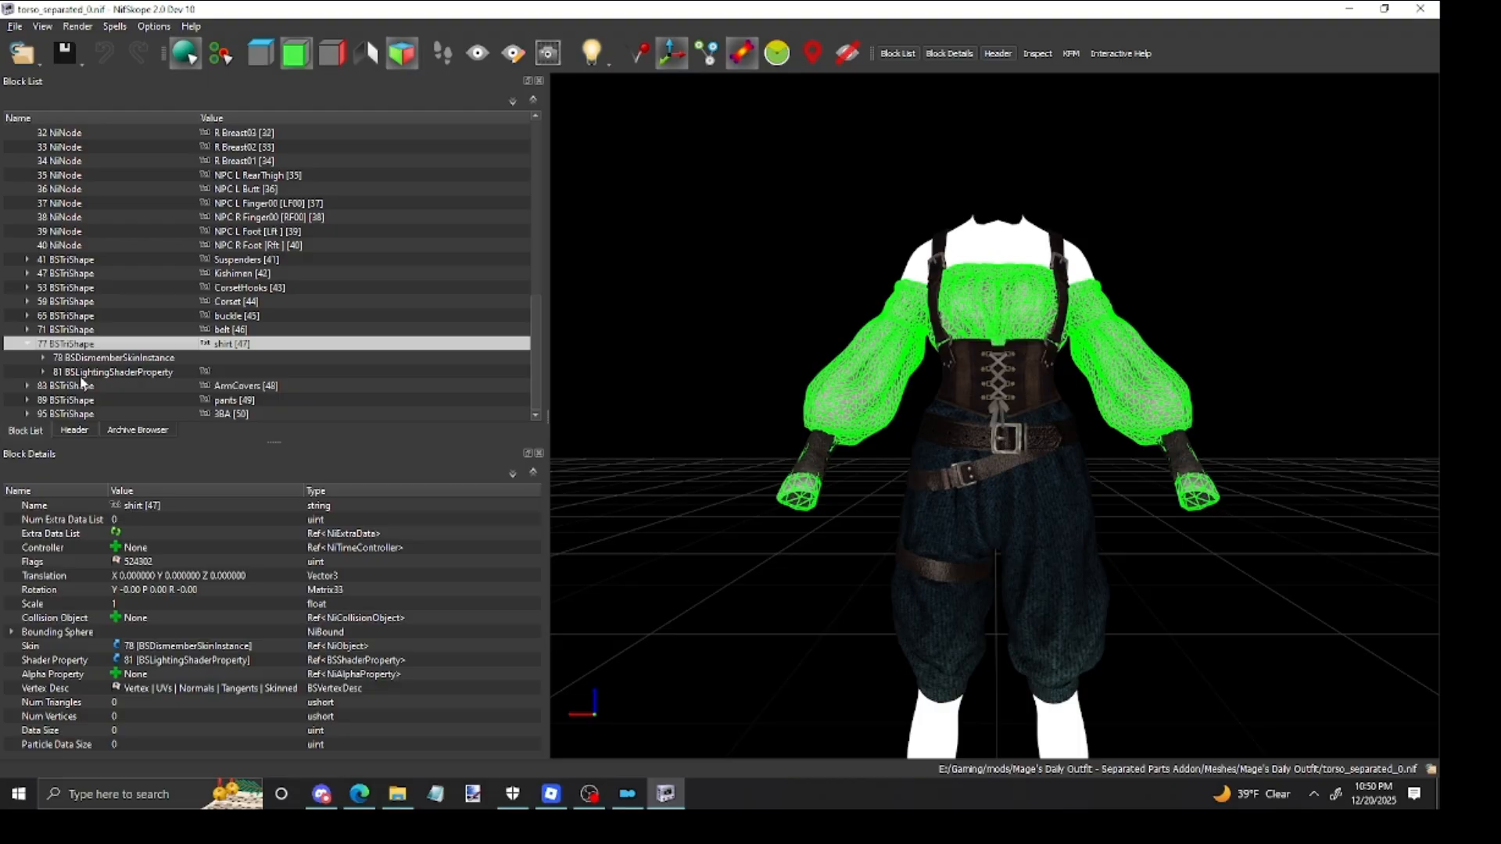
{"action": "left_click", "coordinate": [43, 373]}
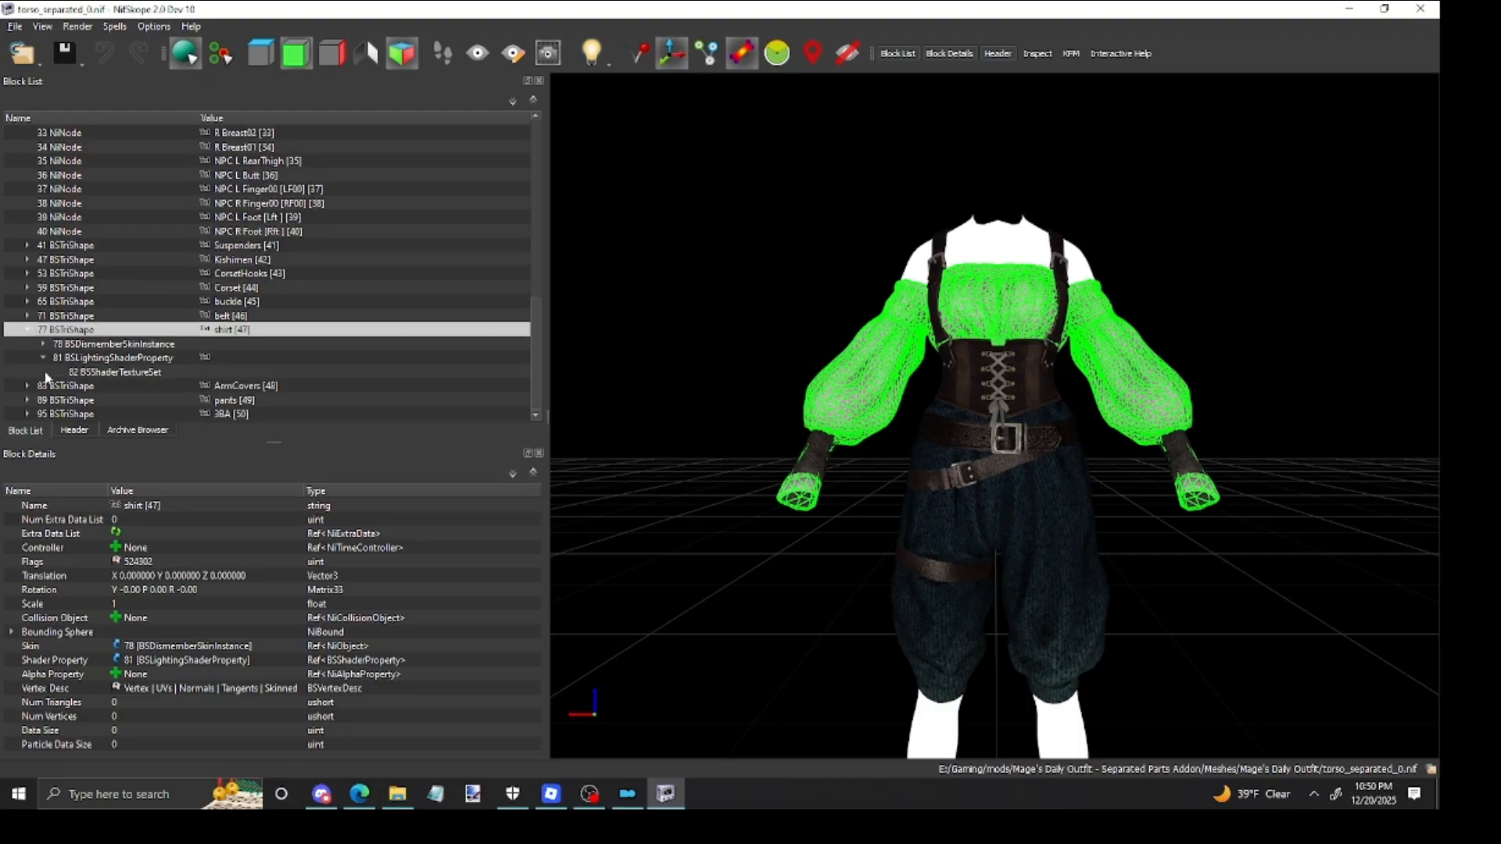
{"action": "left_click", "coordinate": [101, 374]}
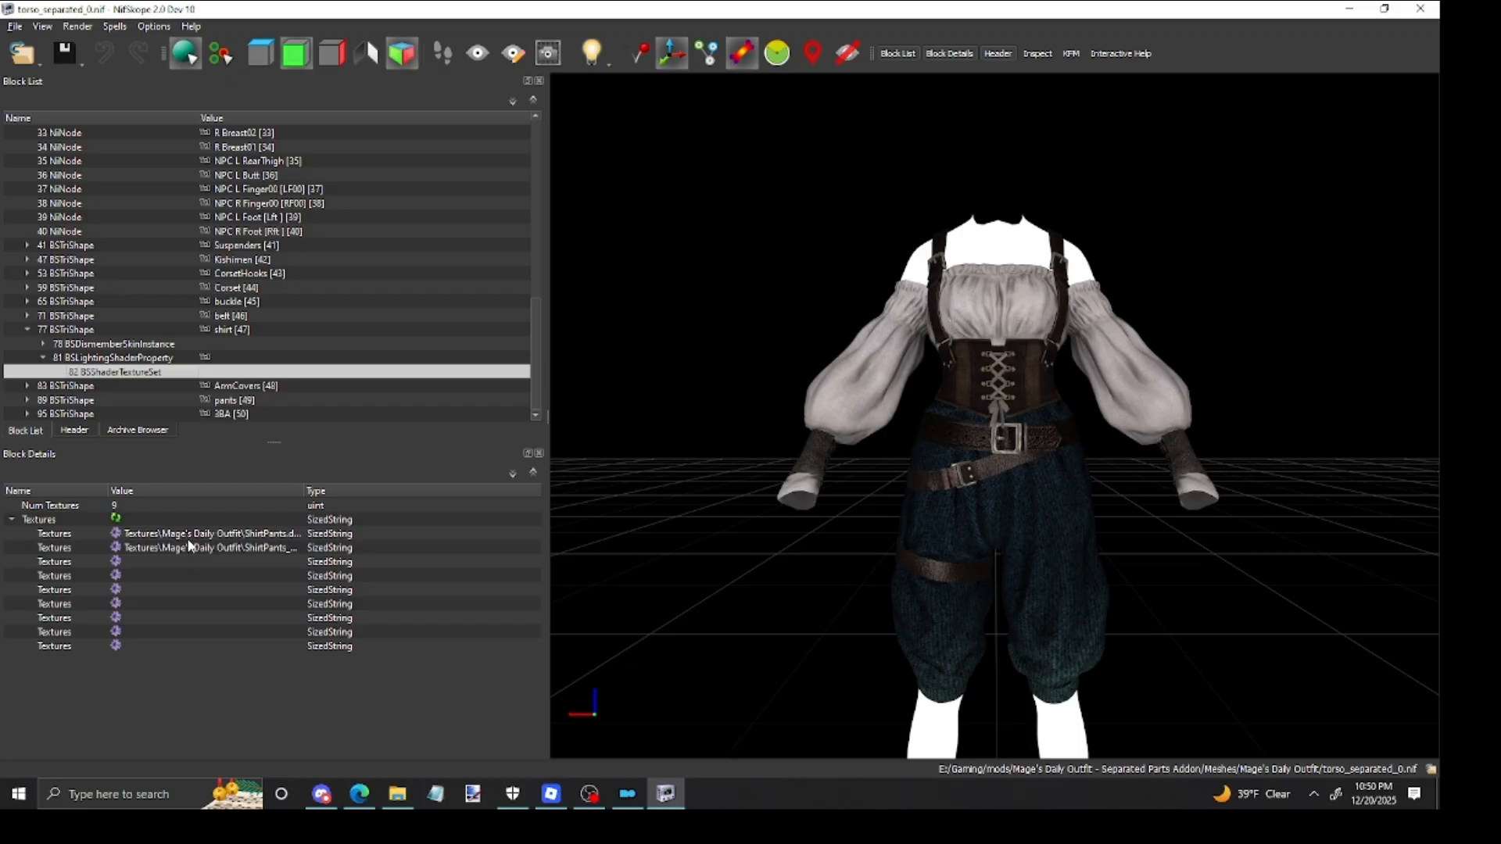
Step: Open the shirt's first texture path, the one for ShirtPants.dds, for editing
{"action": "left_click", "coordinate": [282, 537]}
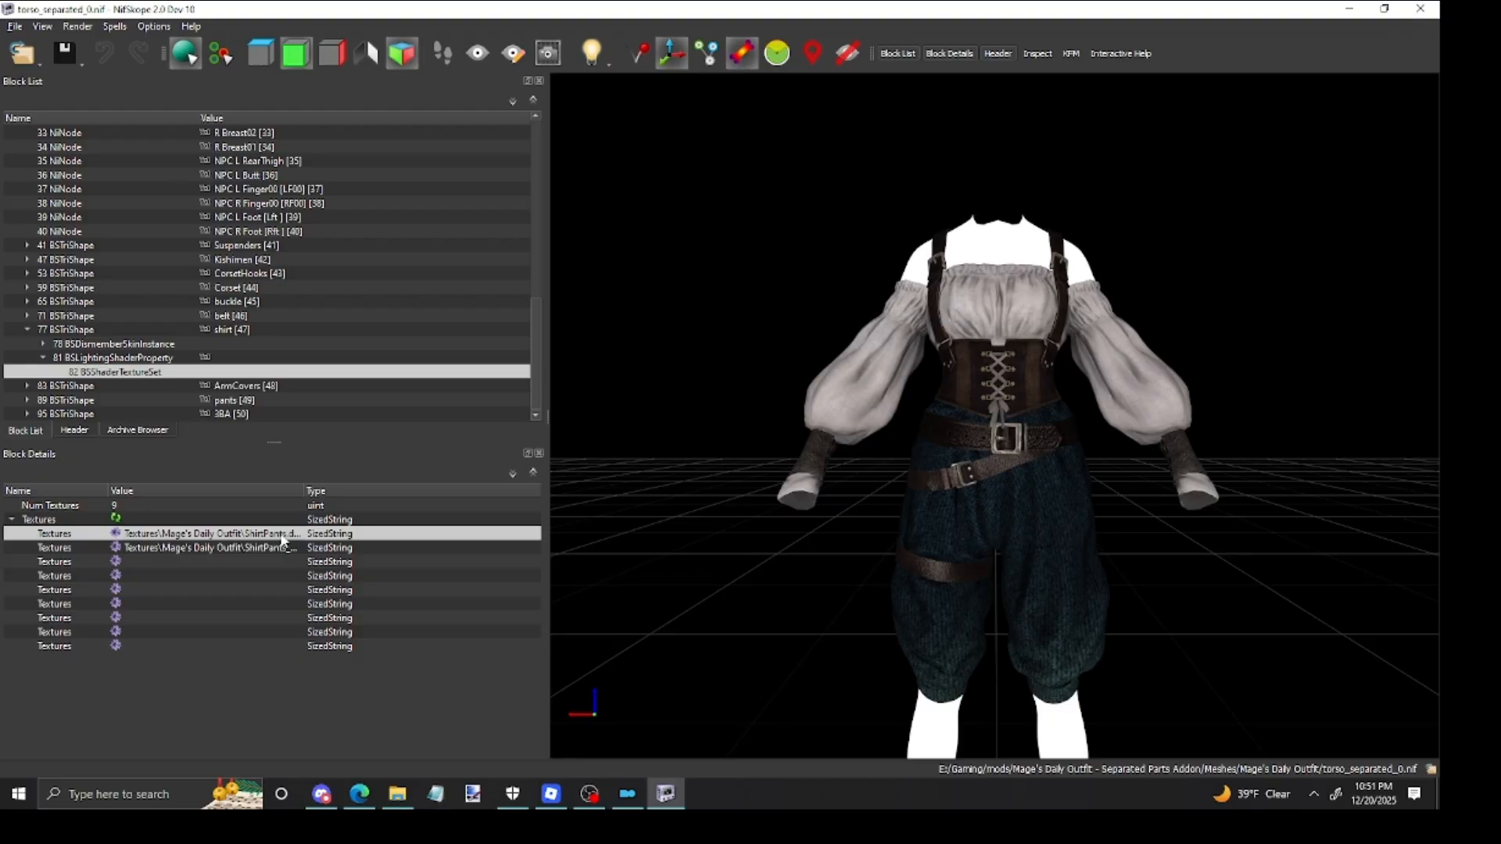
{"action": "double_click", "coordinate": [281, 538]}
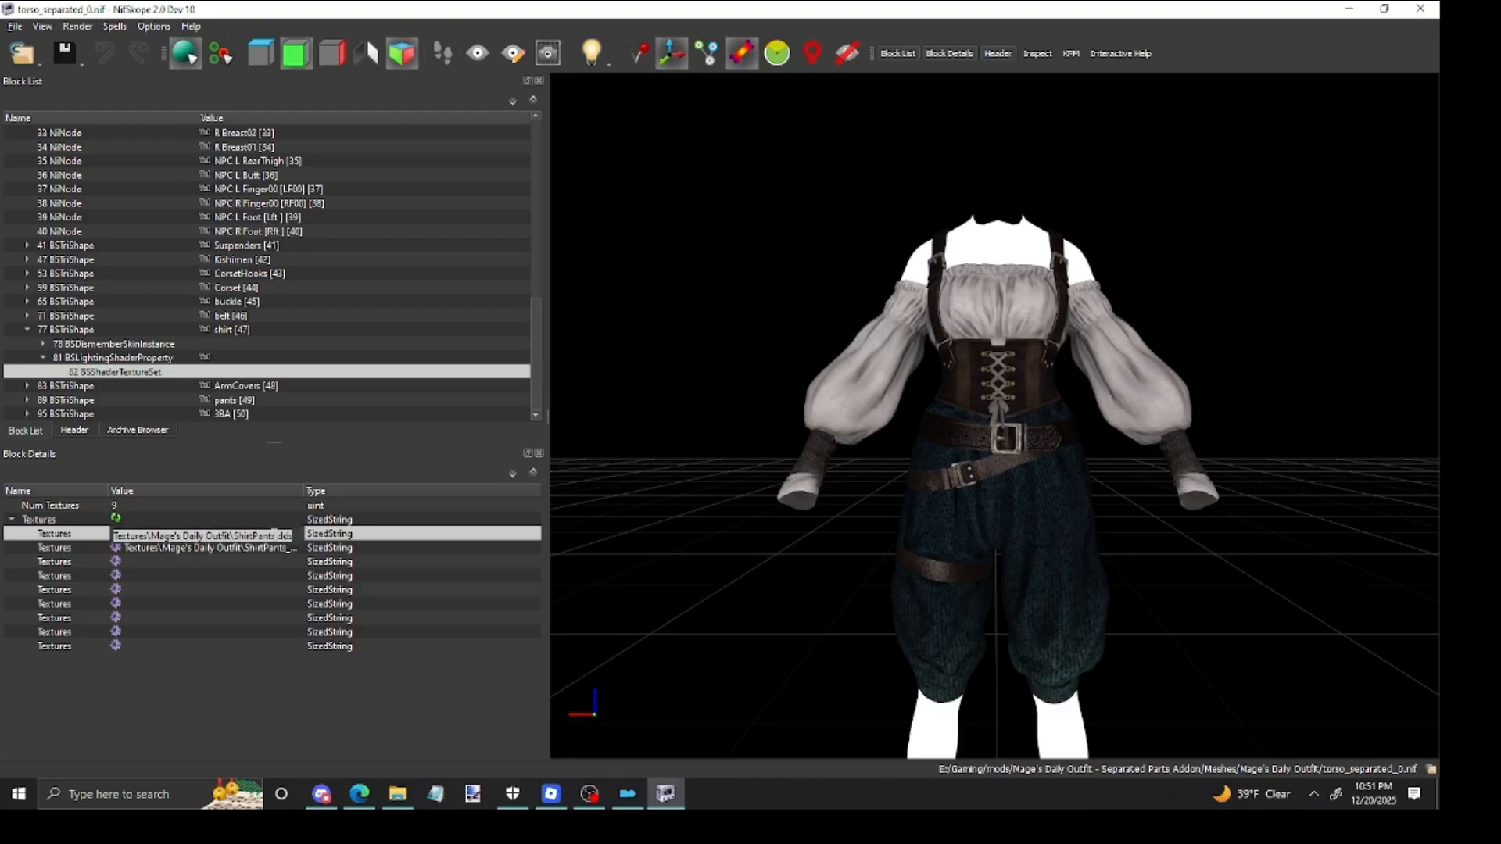
{"action": "key", "text": "Return"}
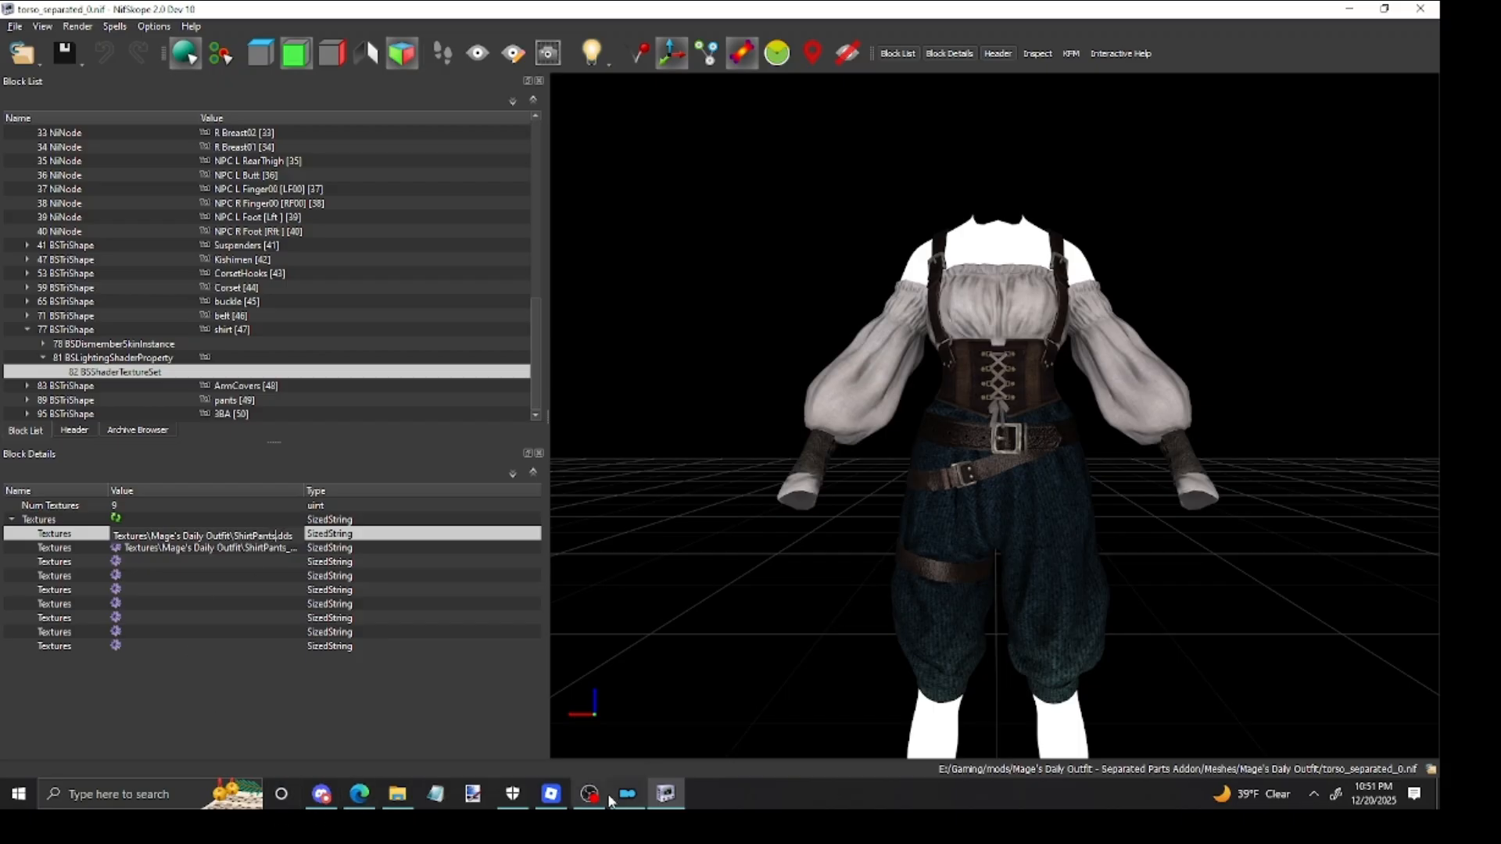
Step: Switch to Mod Organizer and browse the textures folder of the "Blind Io's Mage's Daily Outfit Recolor" mod for recolor file names
{"action": "left_click", "coordinate": [628, 794]}
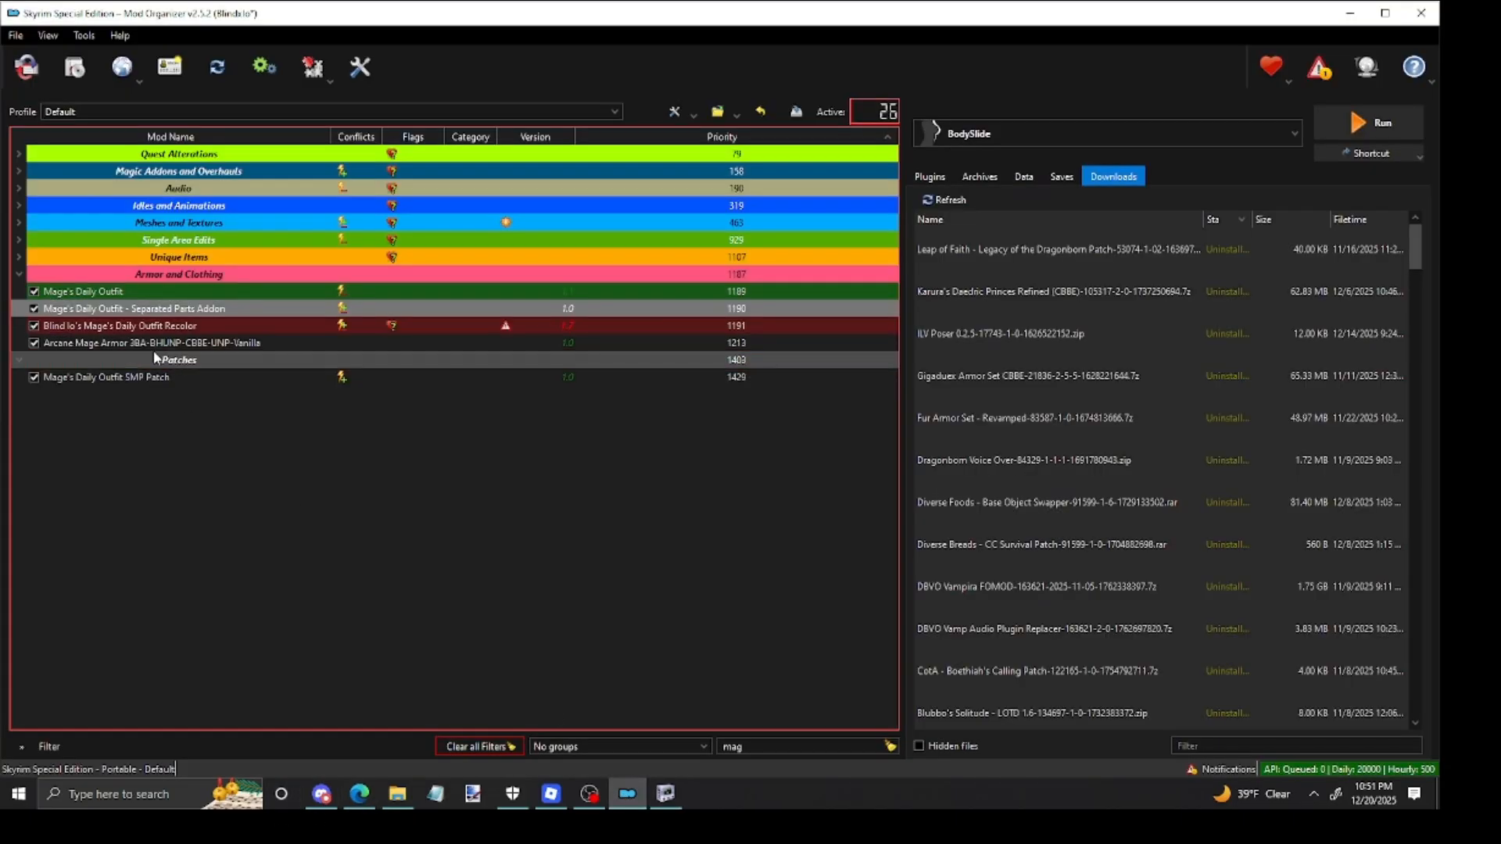
{"action": "left_click", "coordinate": [153, 327]}
{"action": "right_click", "coordinate": [148, 325]}
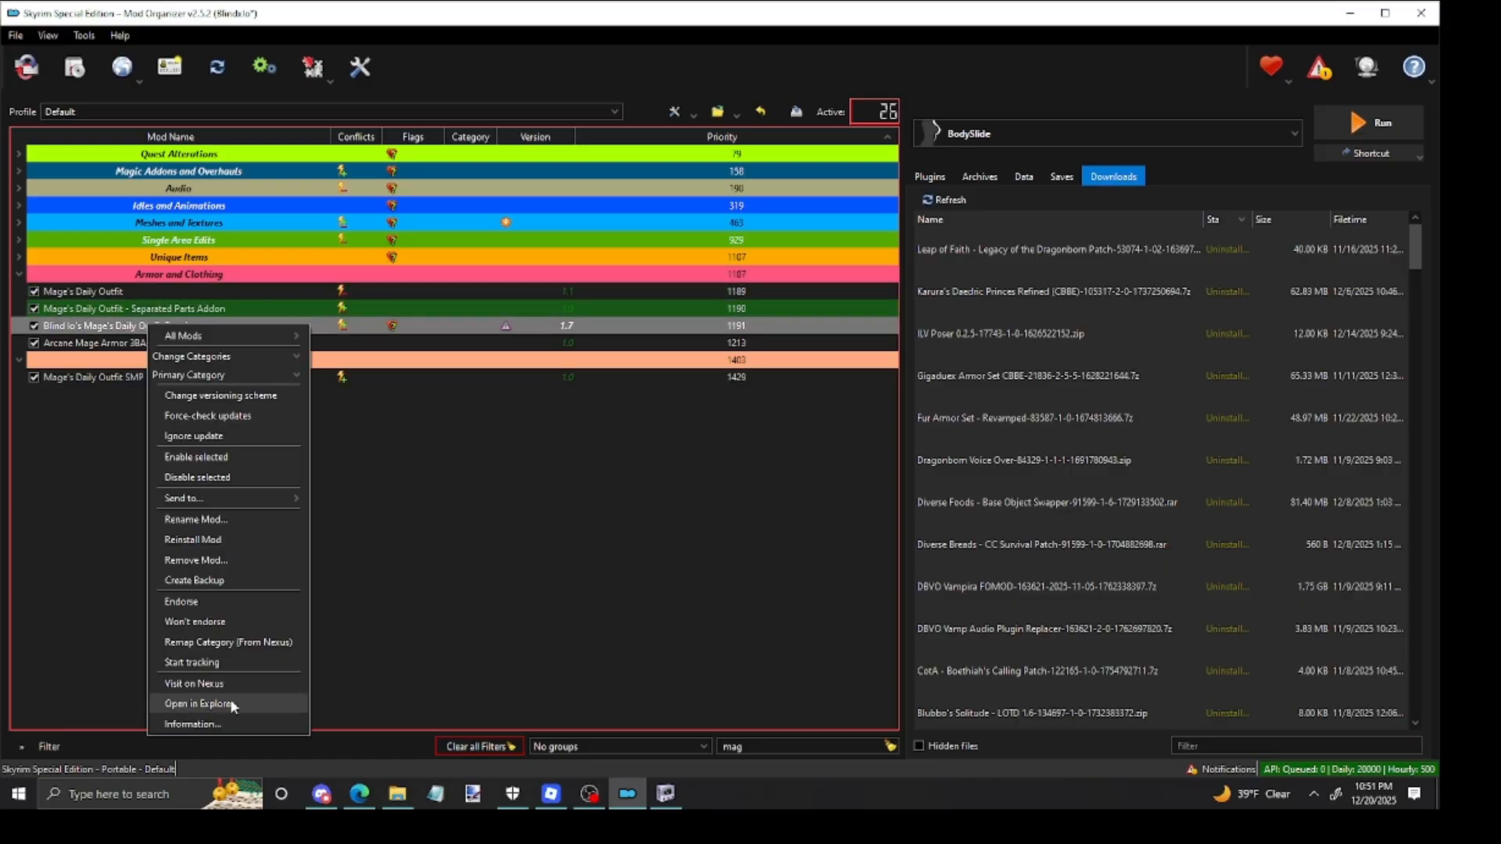
{"action": "left_click", "coordinate": [197, 704]}
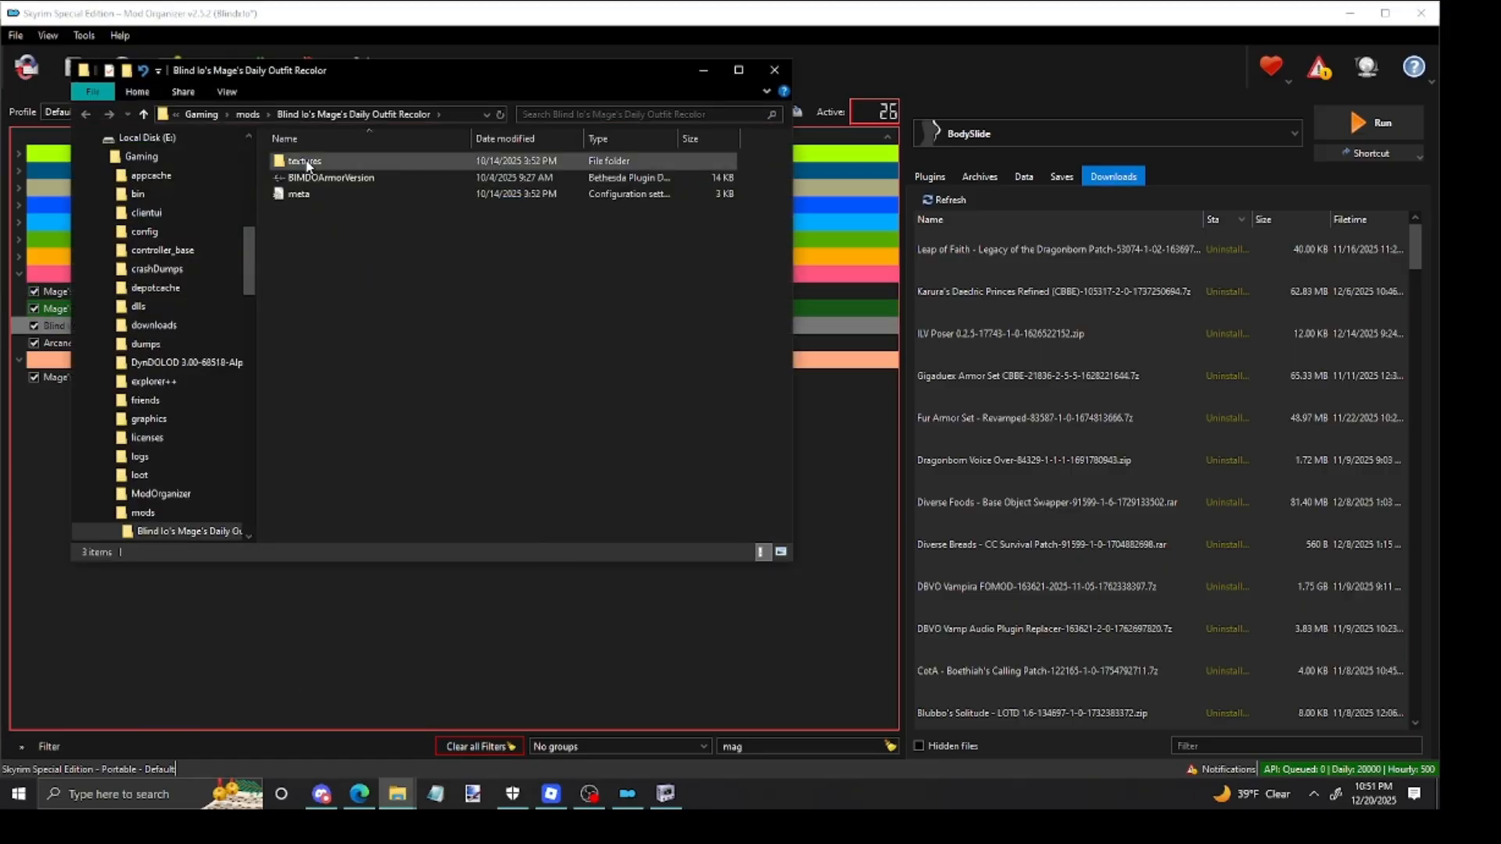
{"action": "double_click", "coordinate": [305, 161]}
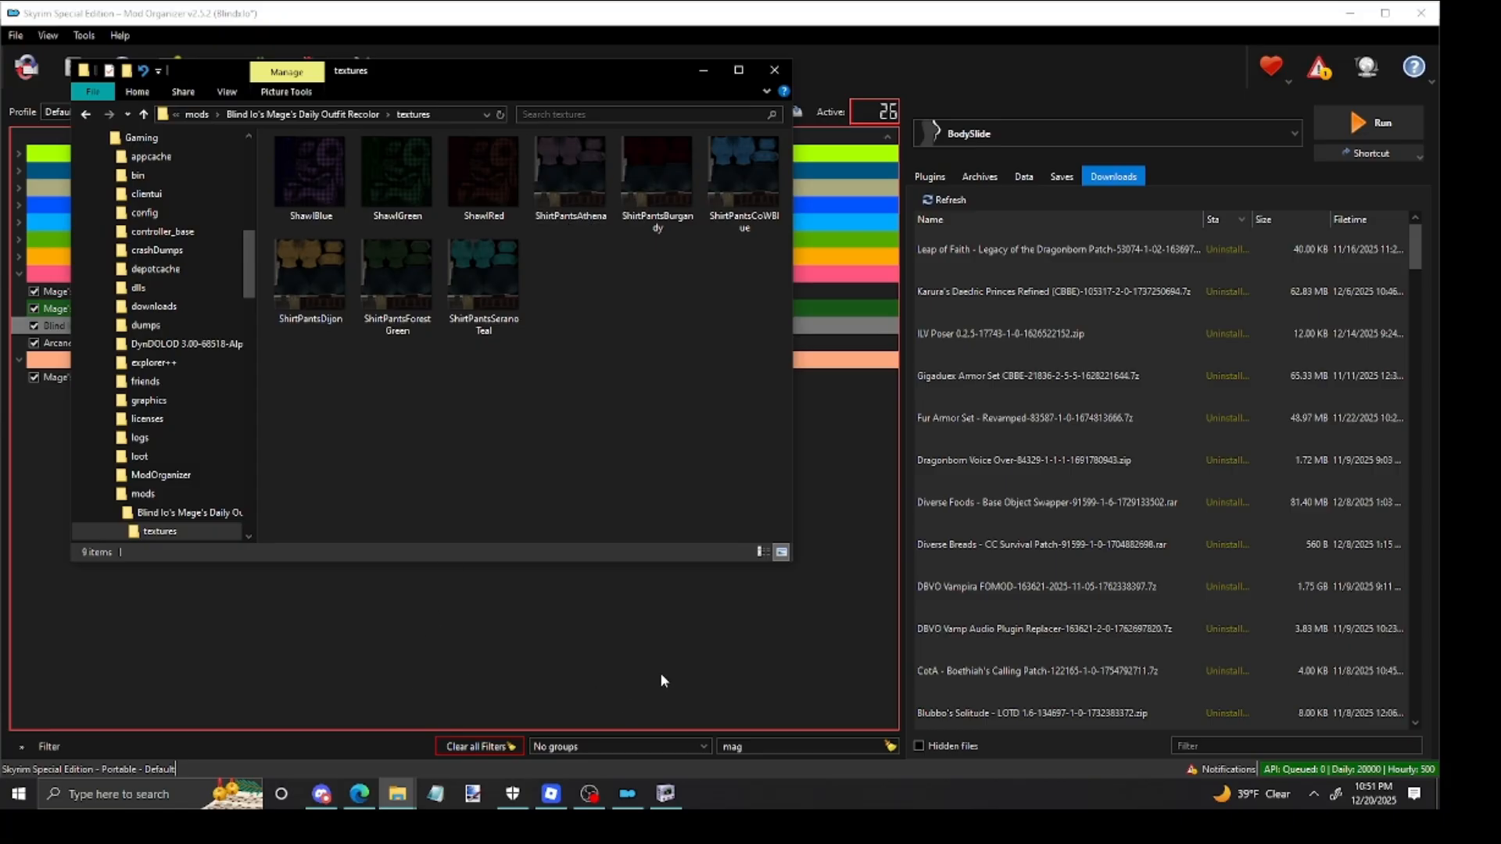
Step: Return to NifSkope and set the shirt's first texture path to Textures\Mage's Daily Outfit\ShirtPantsAthena.dds
{"action": "left_click", "coordinate": [675, 792]}
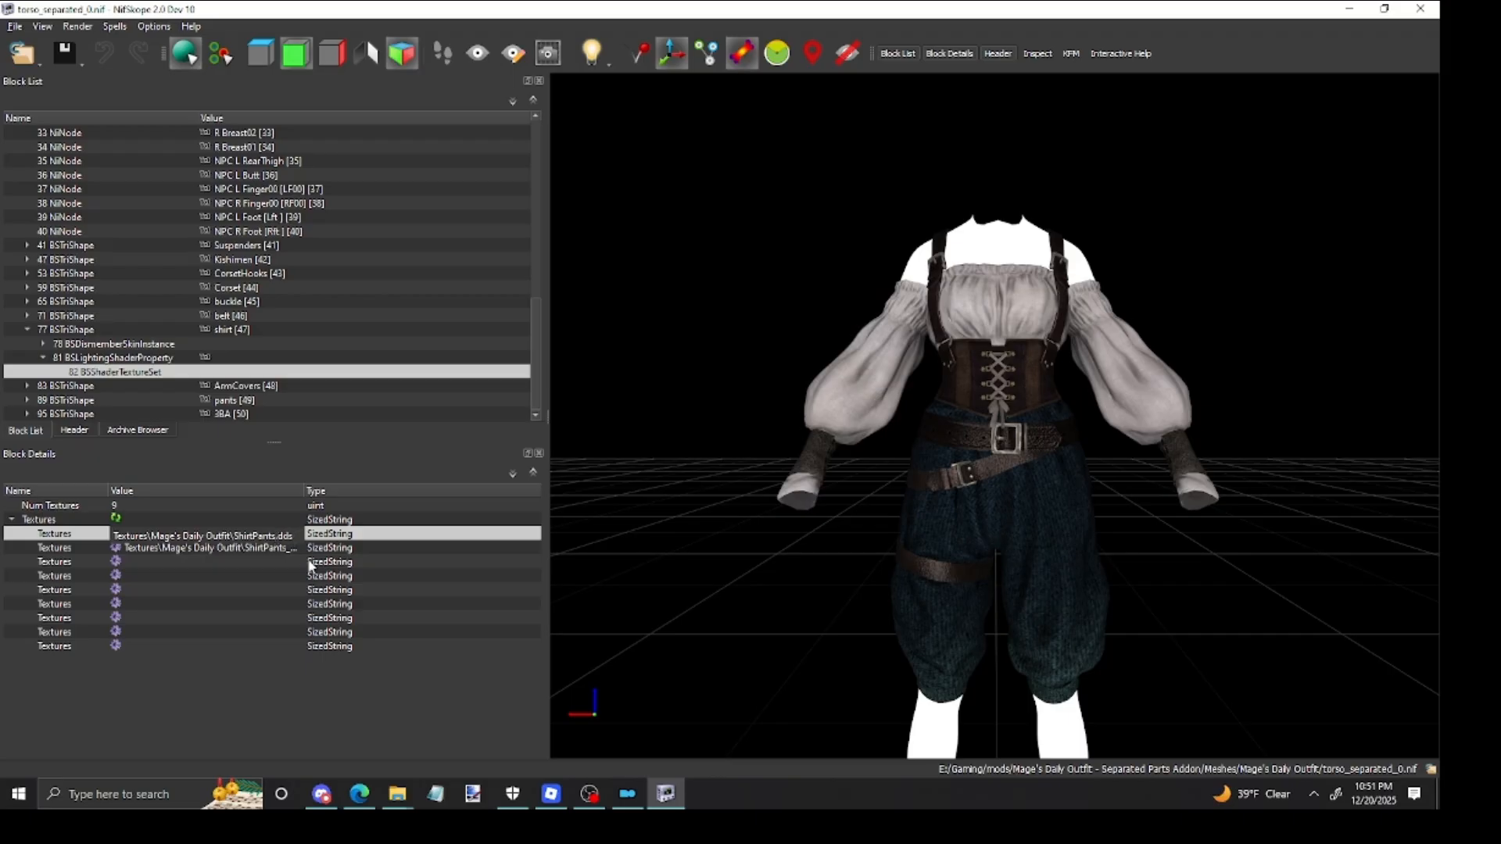
{"action": "type", "text": "Athena"}
{"action": "key", "text": "Return"}
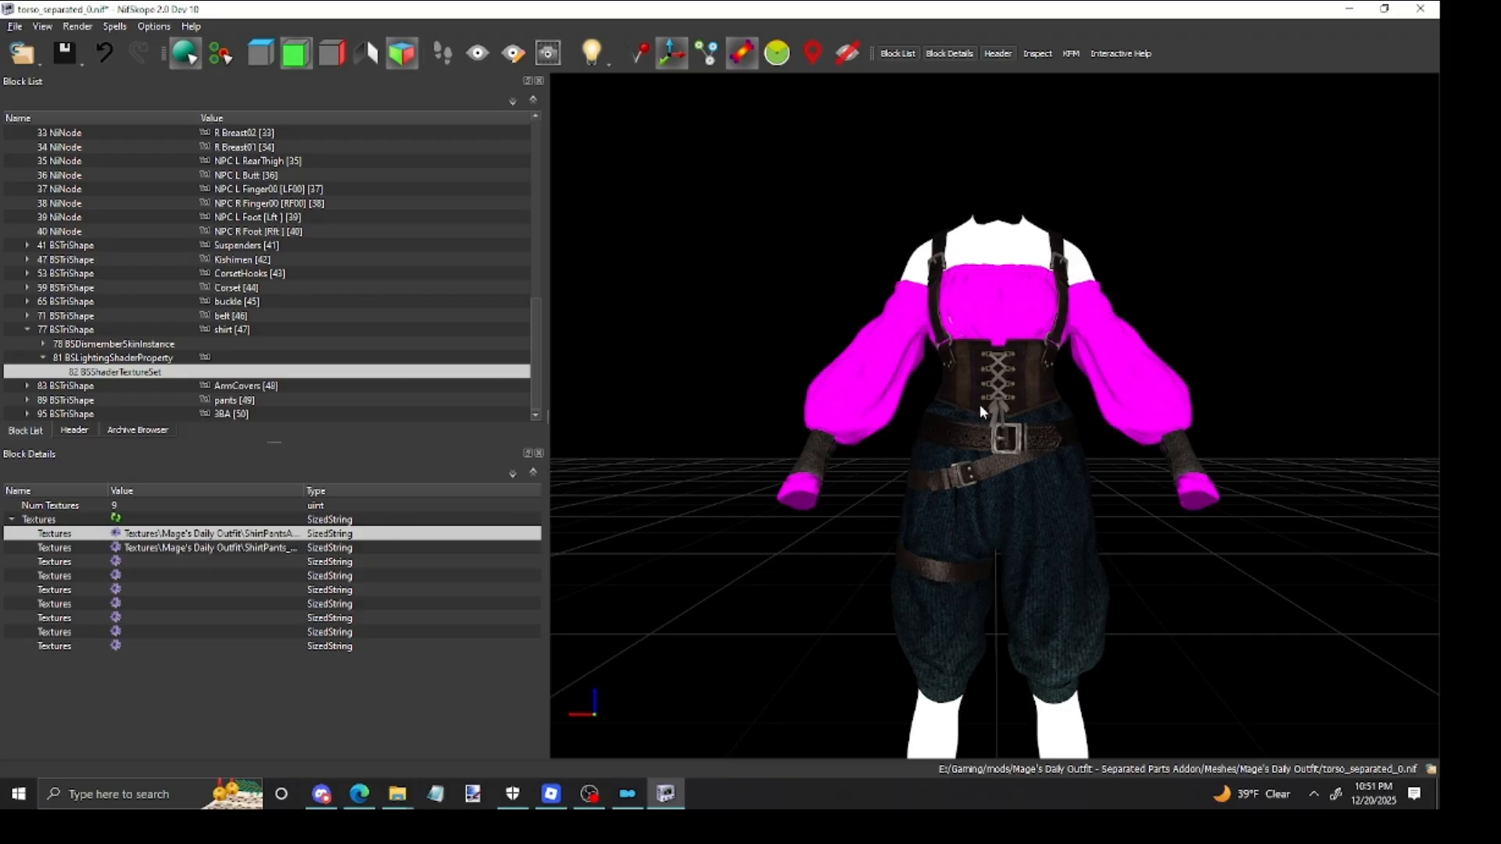
Step: Reselect the shirt in the model and check the first two texture paths in its BSShaderTextureSet
{"action": "left_click", "coordinate": [881, 401]}
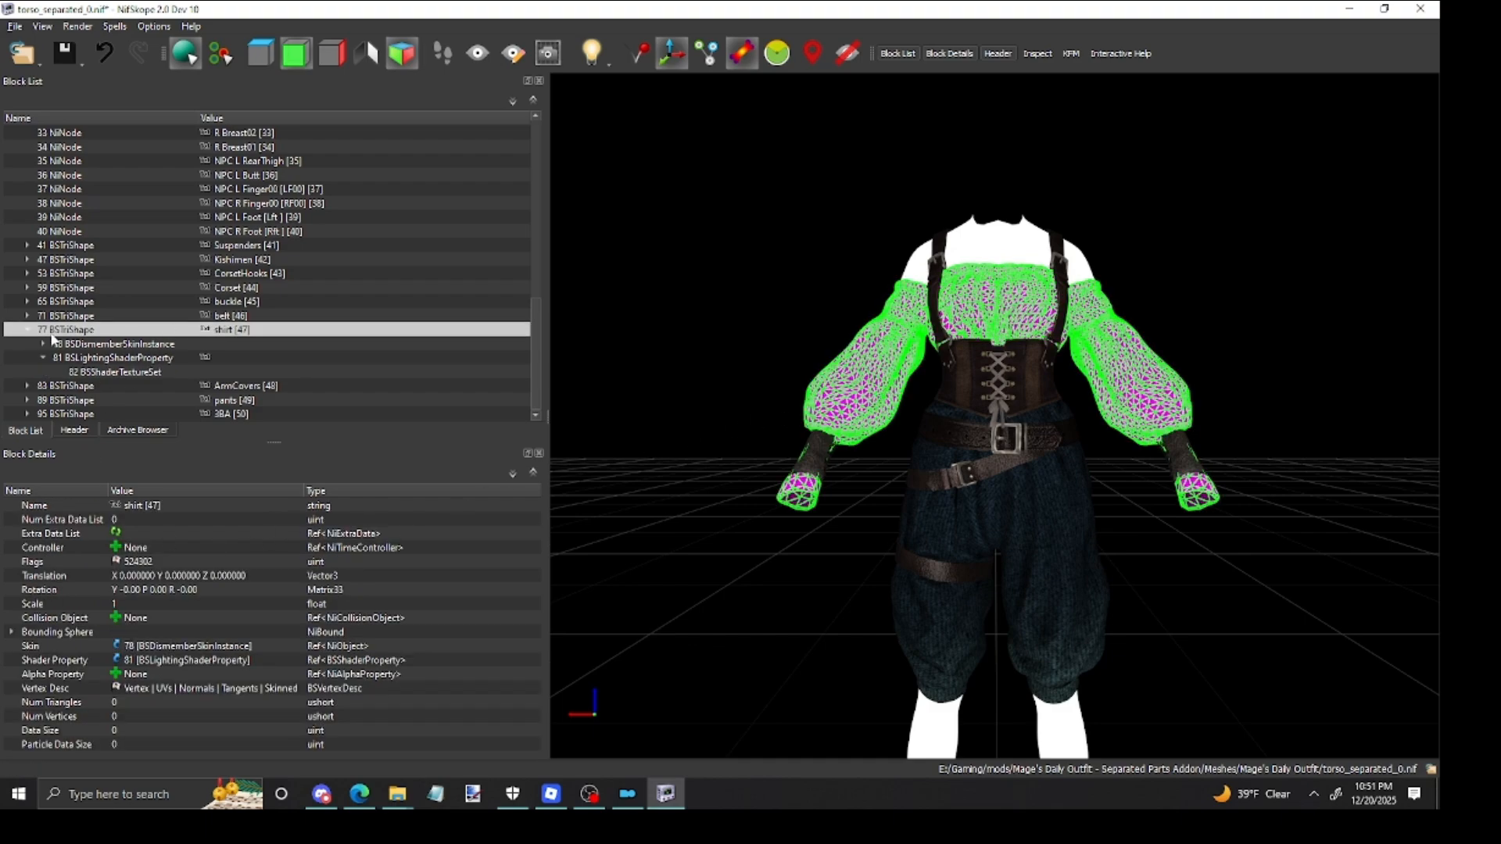
{"action": "left_click", "coordinate": [138, 364]}
{"action": "left_click", "coordinate": [140, 372]}
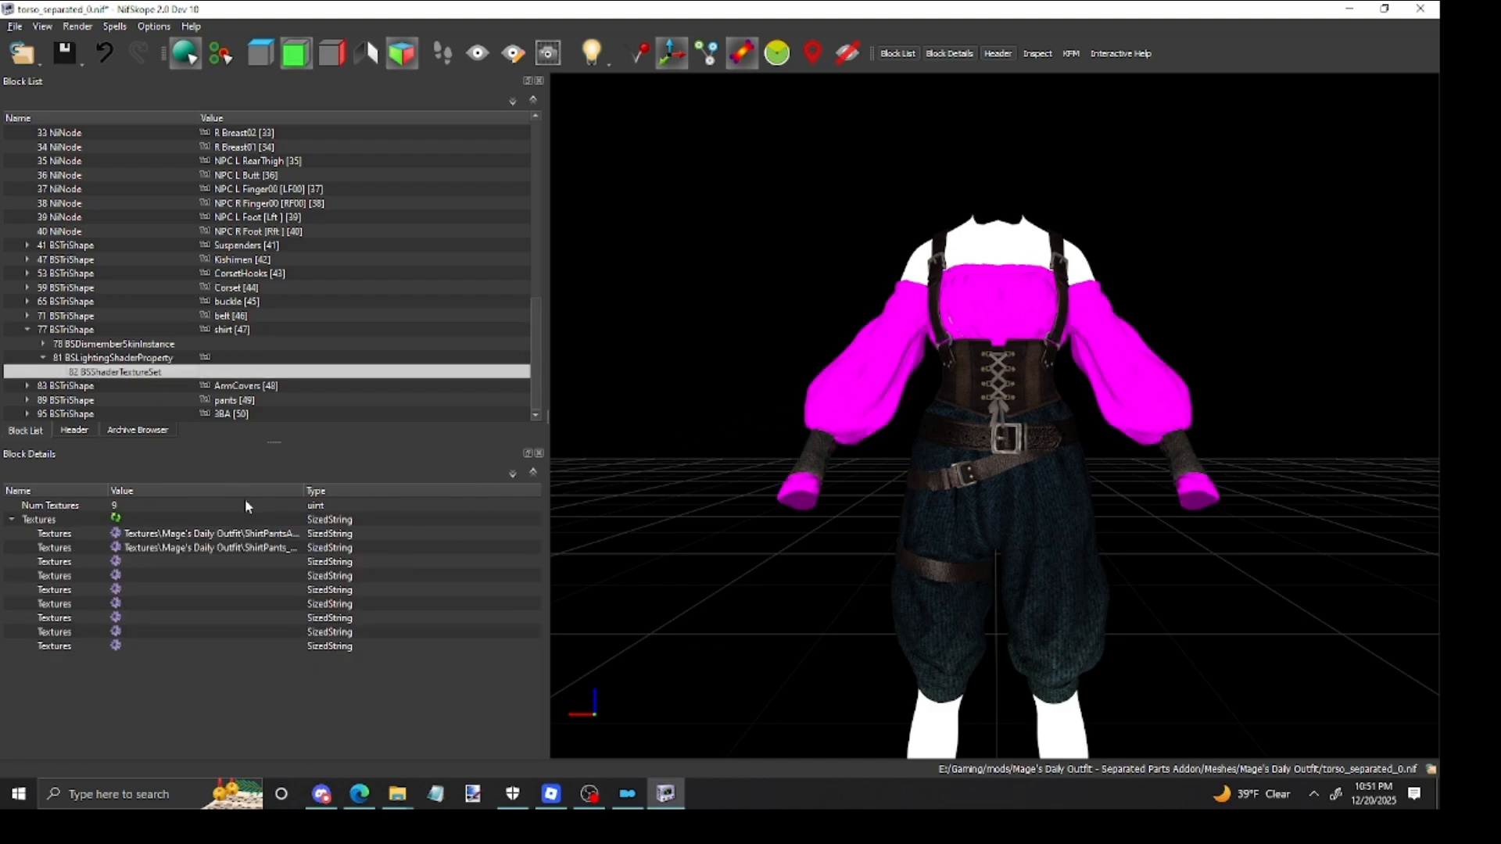
{"action": "left_click", "coordinate": [276, 535]}
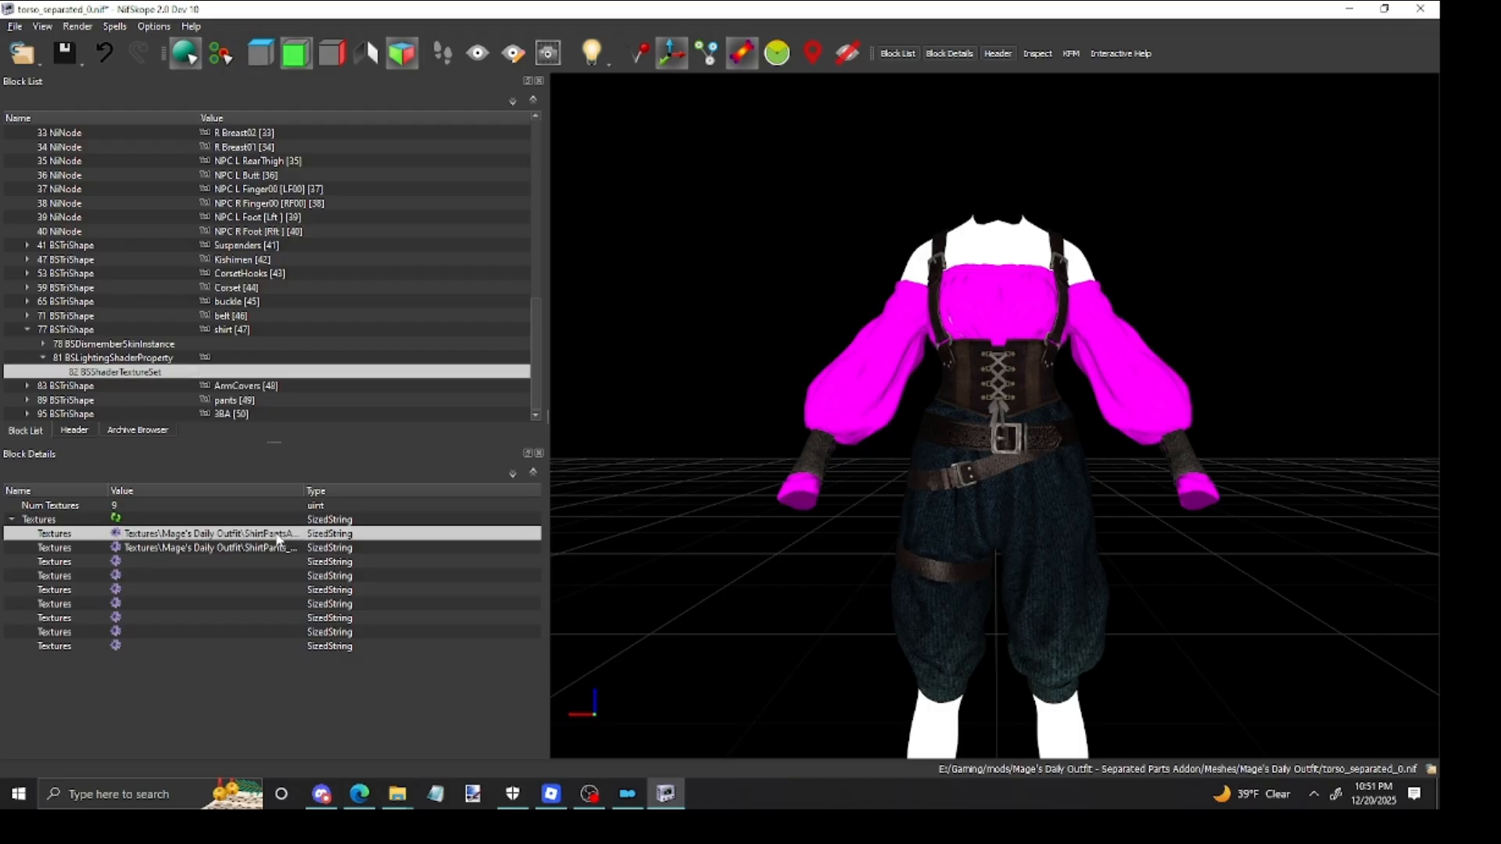
{"action": "left_click", "coordinate": [277, 548]}
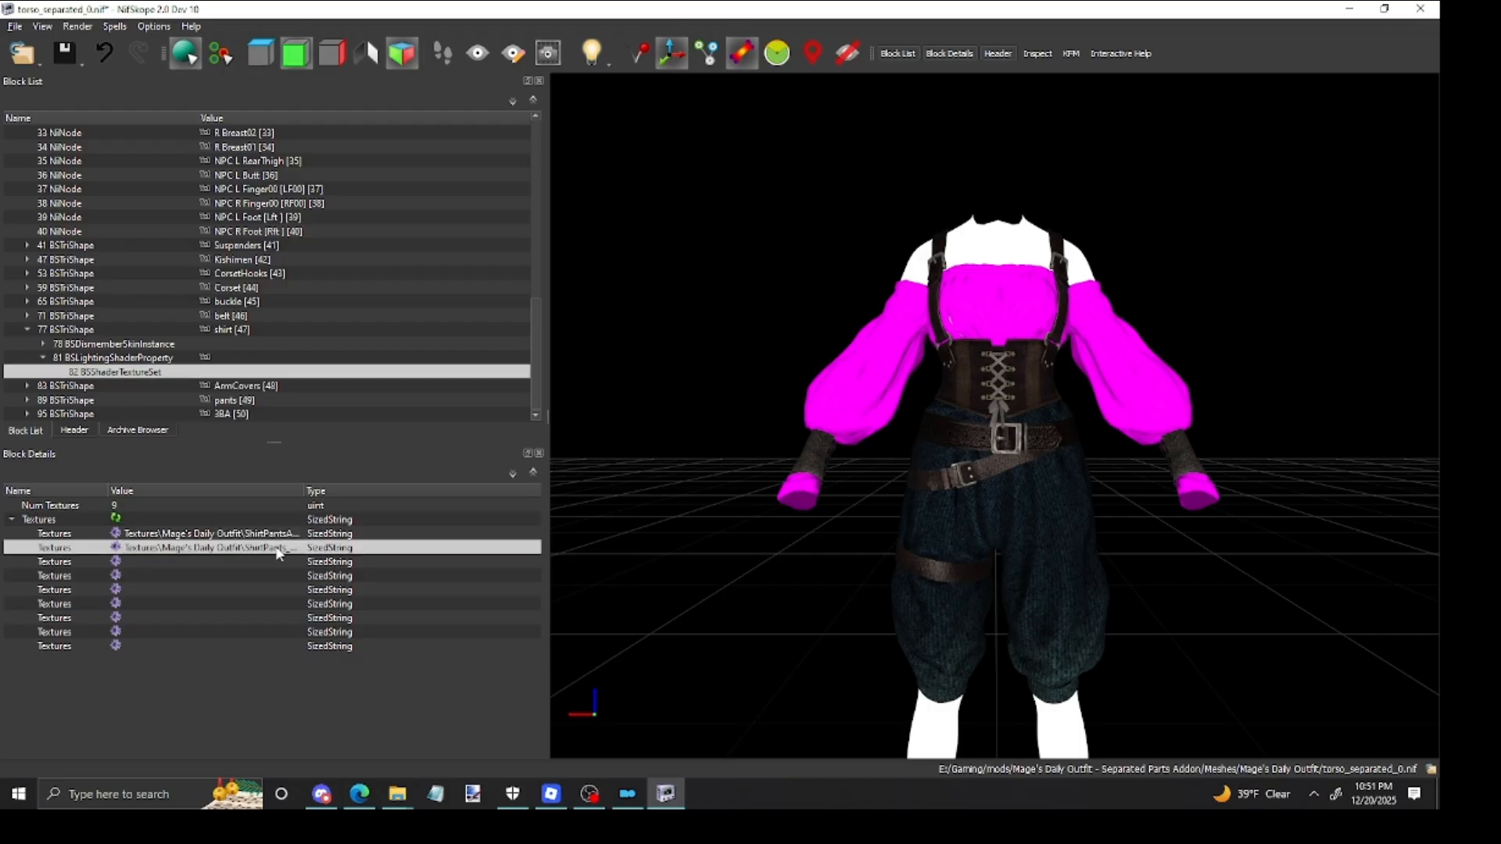
{"action": "left_click", "coordinate": [277, 536]}
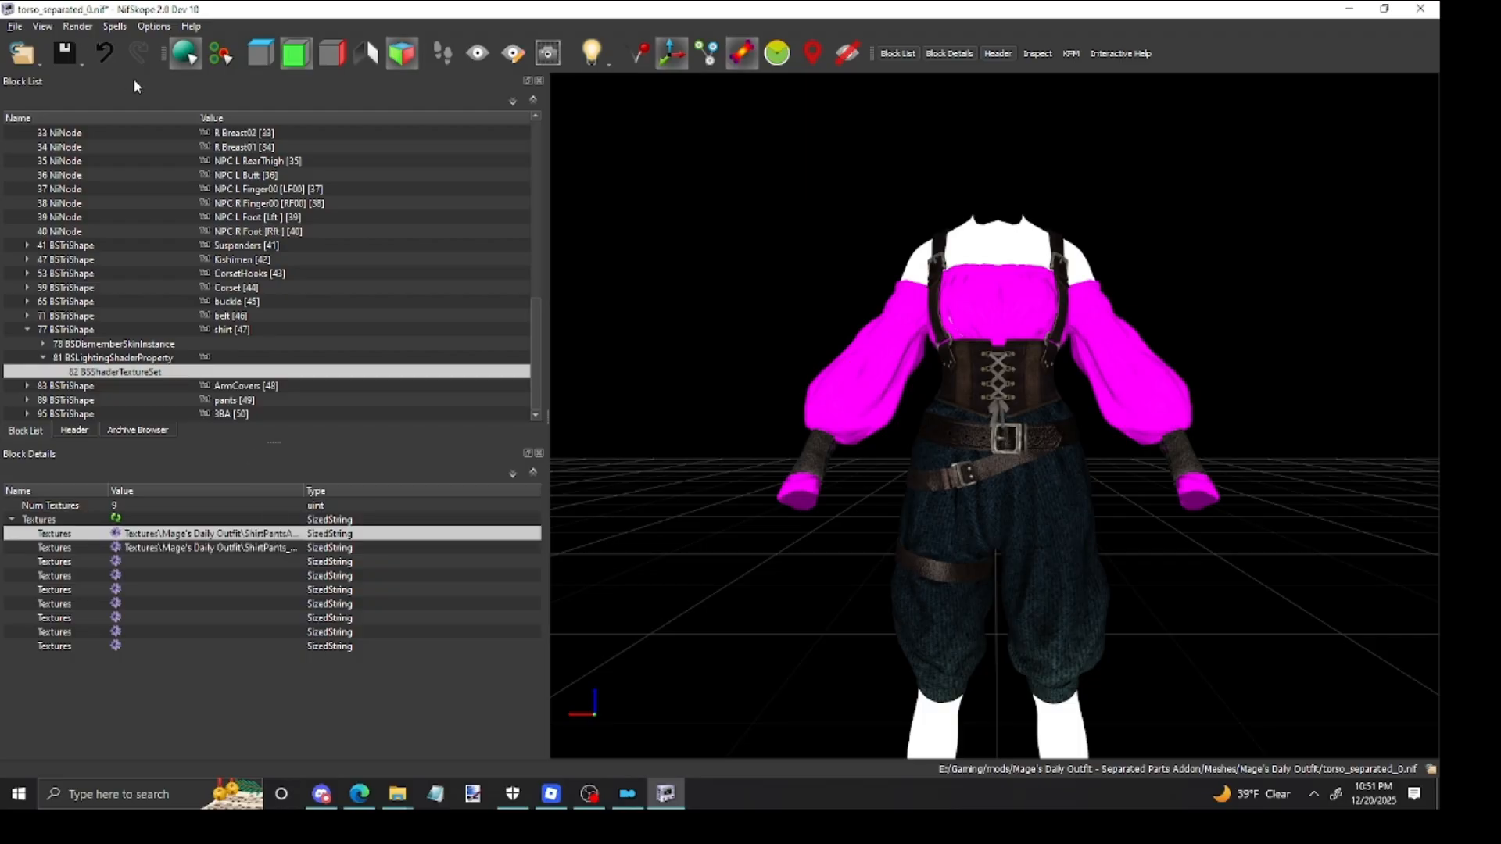
Step: Review the Skyrim SE resource paths in the settings for the recolor mod's folder, and close the settings
{"action": "left_click", "coordinate": [139, 29]}
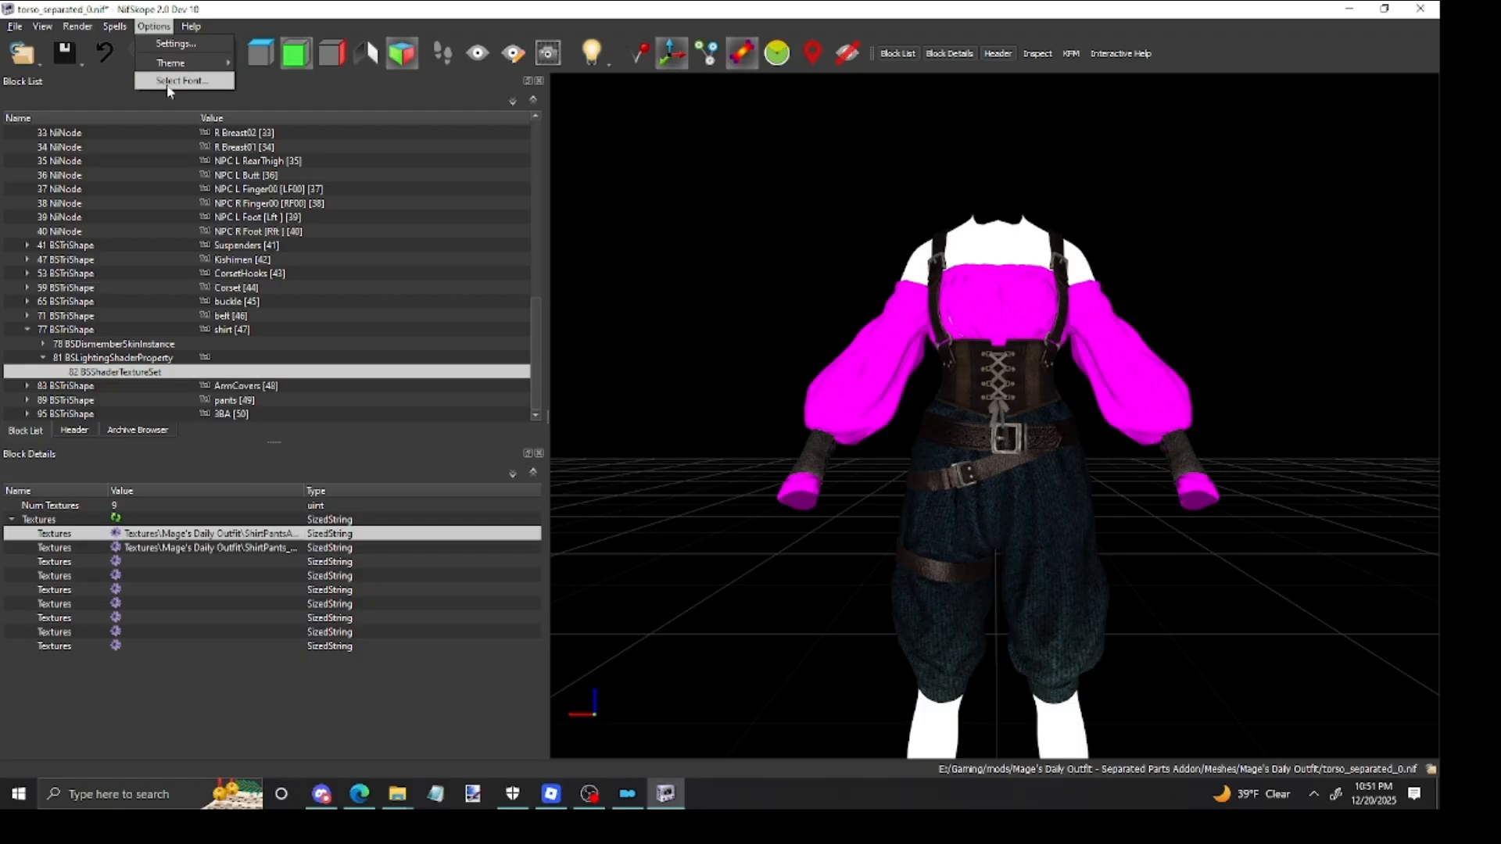
{"action": "left_click", "coordinate": [174, 44]}
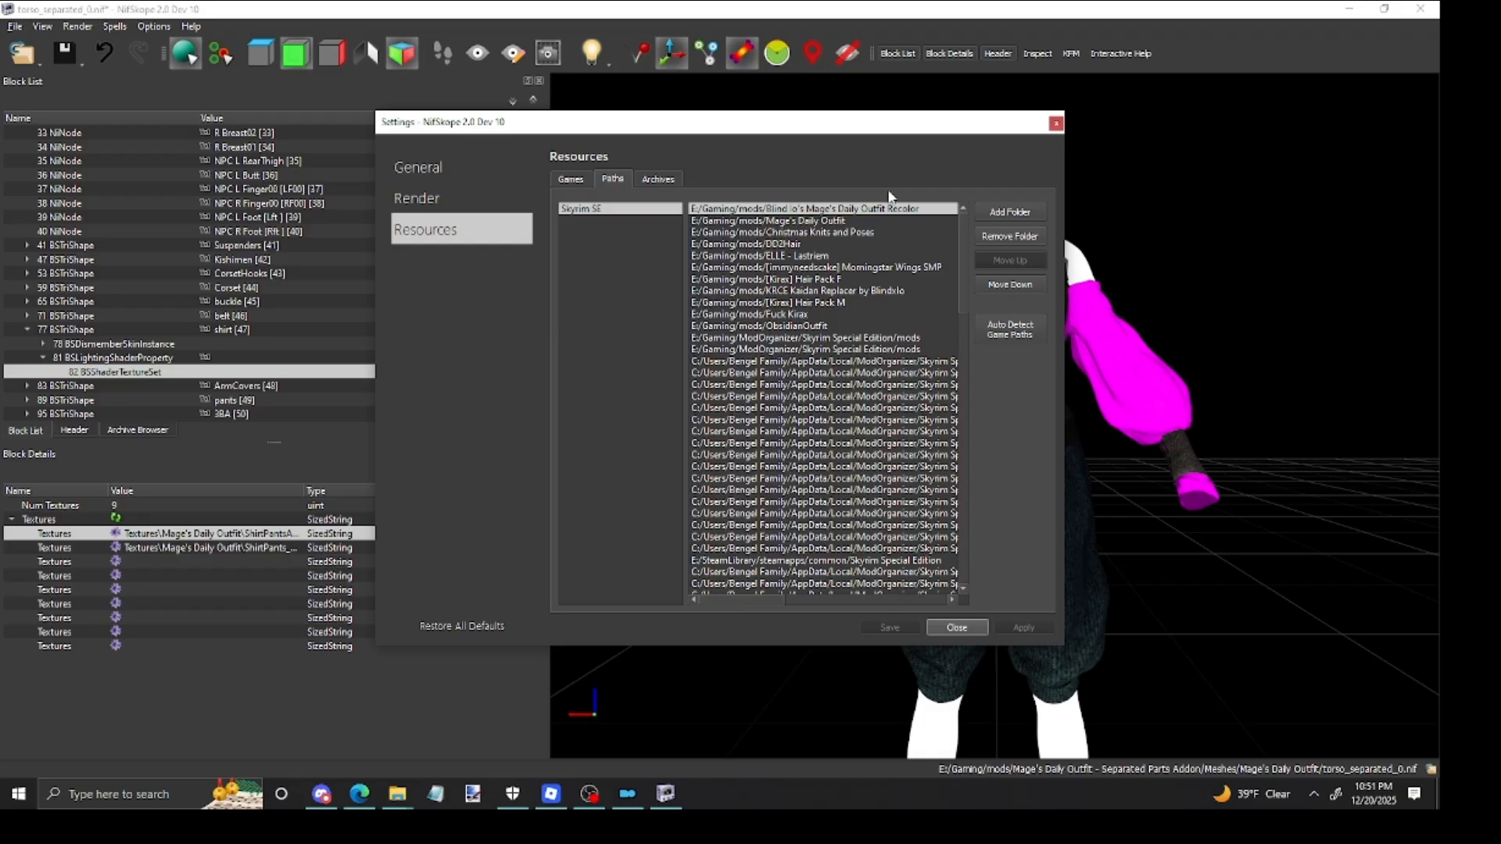
{"action": "left_click", "coordinate": [1055, 123]}
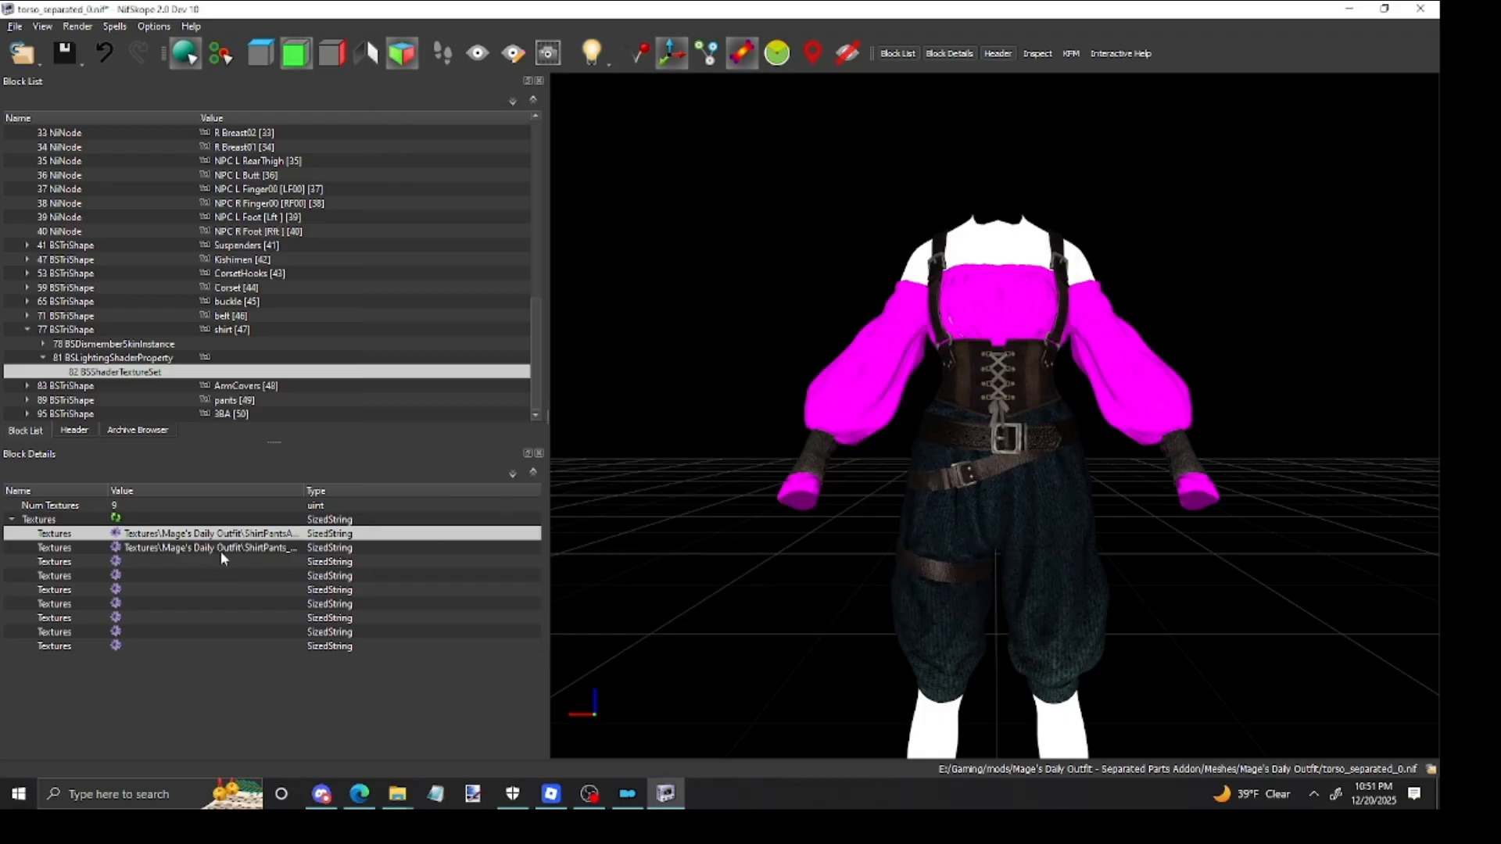
Step: Open the shirt's first texture path for editing and compare it with the file names in the recolor mod's textures folder
{"action": "double_click", "coordinate": [269, 535]}
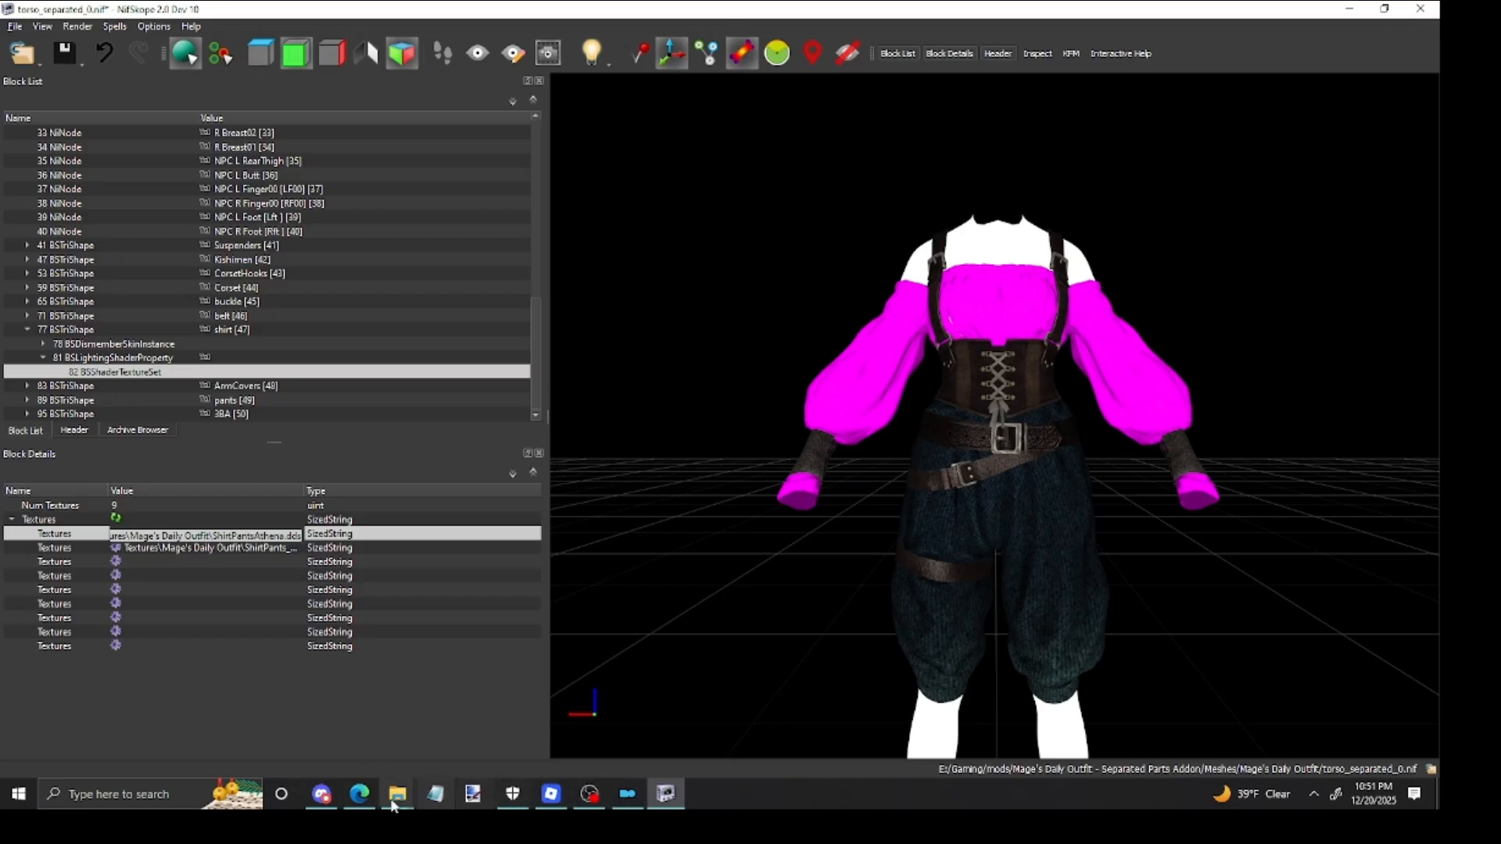
{"action": "mouse_move", "coordinate": [395, 803]}
{"action": "left_click", "coordinate": [459, 685]}
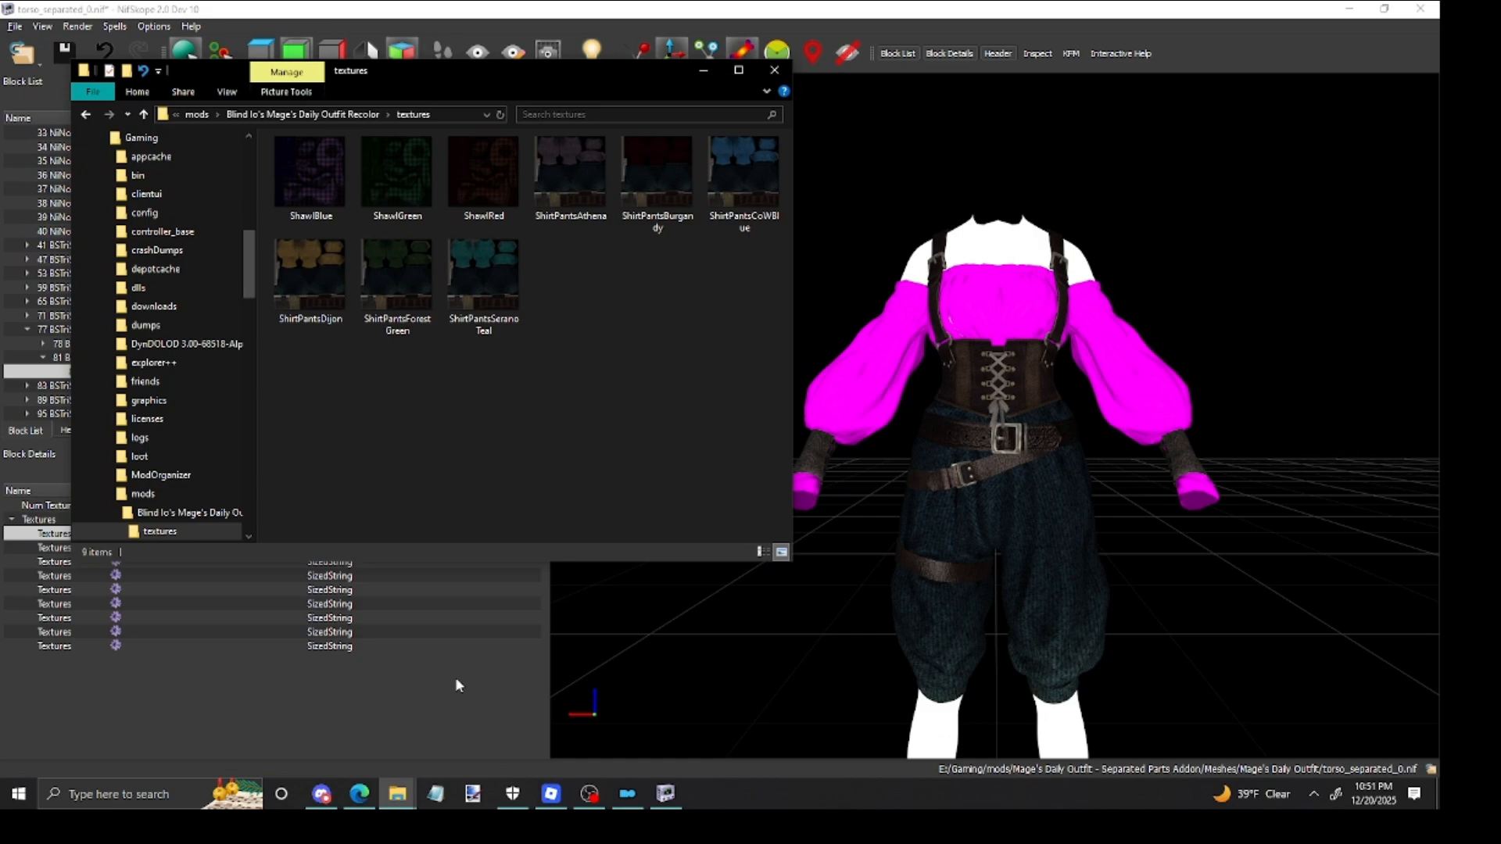
{"action": "left_click", "coordinate": [447, 677]}
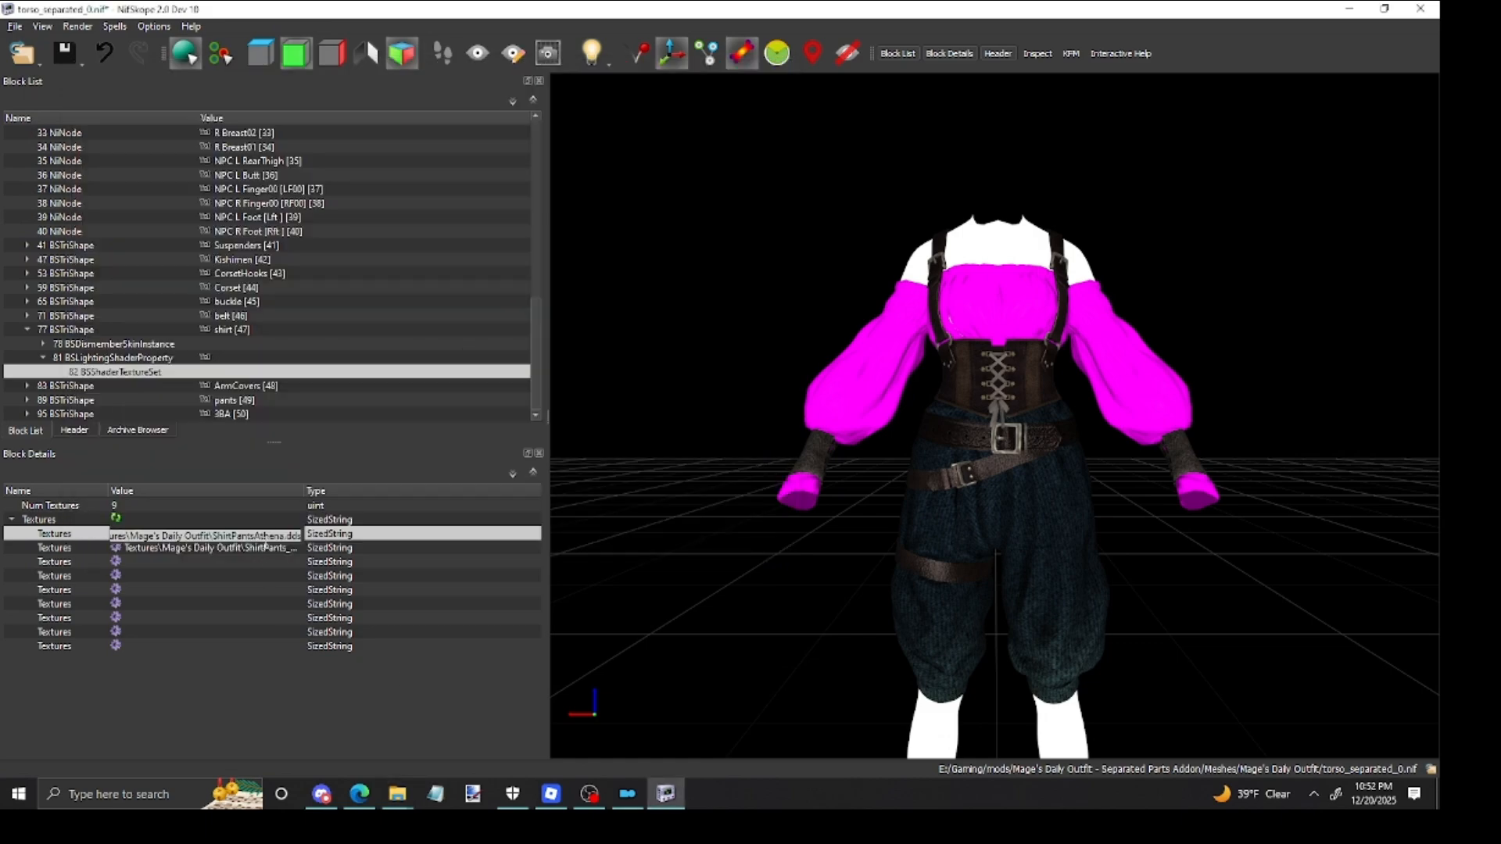
Step: Set the shirt's first texture path to Textures\Mage's Daily Outfit\ShirtPants.dds
{"action": "key", "text": "BackSpace"}
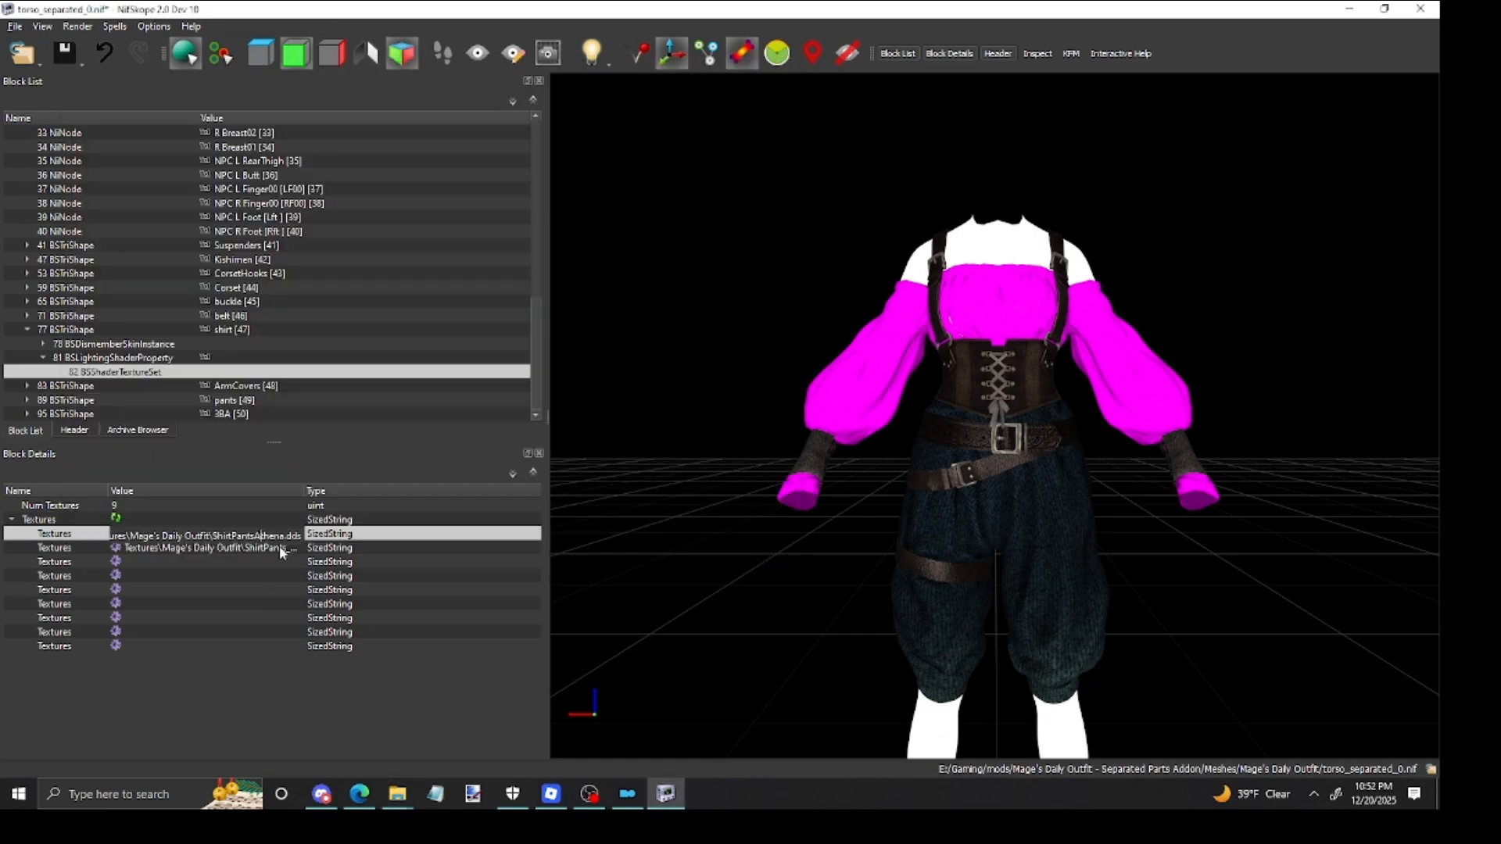
{"action": "key", "text": "BackSpace"}
{"action": "key", "text": "BackSpace"}
{"action": "key", "text": "BackSpace"}
{"action": "key", "text": "BackSpace"}
{"action": "key", "text": "BackSpace"}
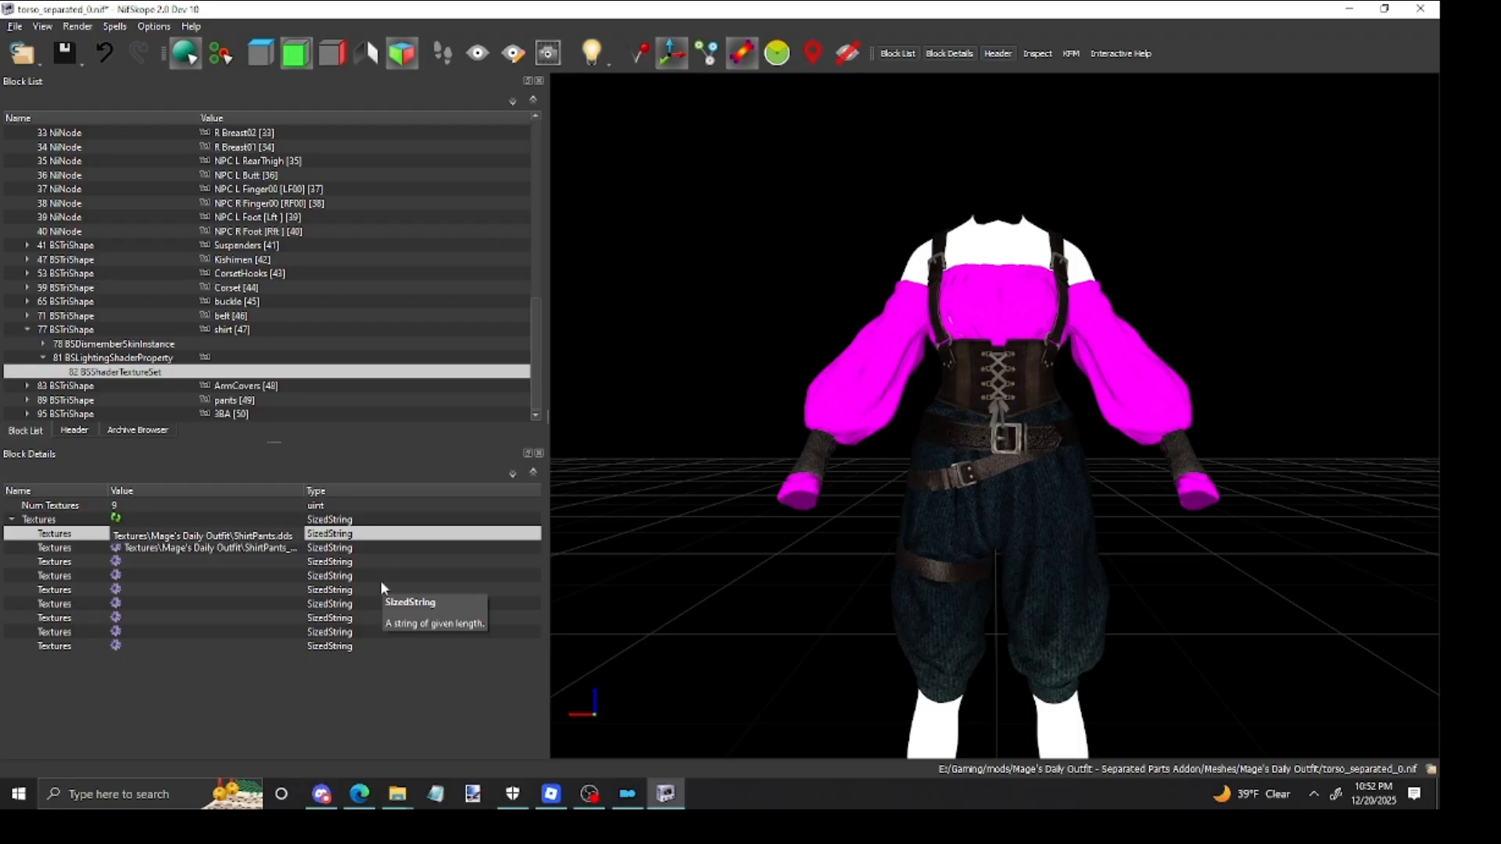
{"action": "left_click", "coordinate": [911, 518]}
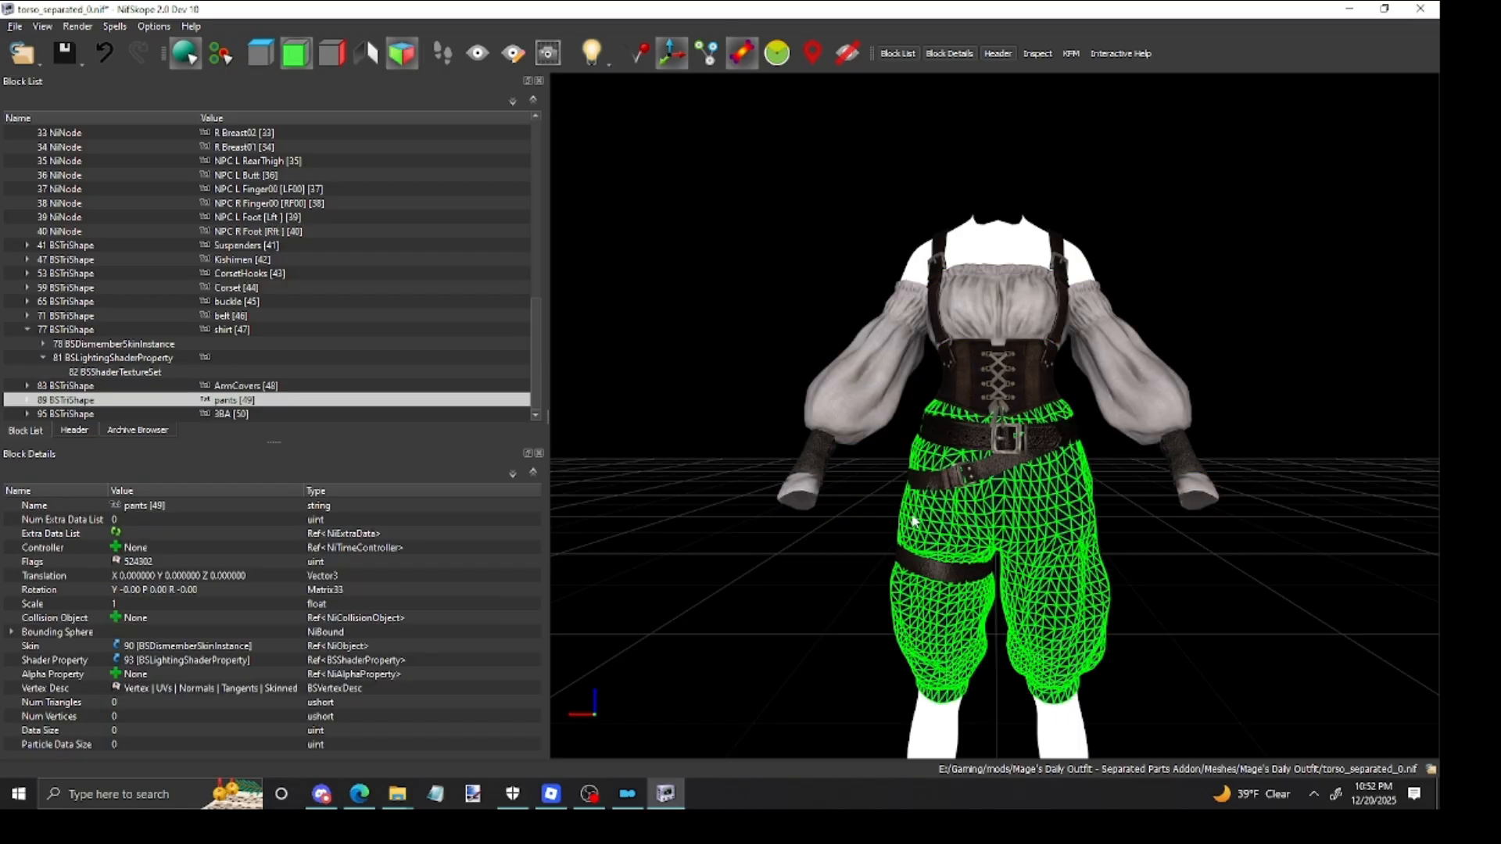
Step: Select the shirt in the model and check the texture paths in its BSShaderTextureSet
{"action": "left_click_drag", "start_coordinate": [800, 617], "coordinate": [798, 615]}
{"action": "left_click", "coordinate": [705, 650]}
{"action": "left_click", "coordinate": [830, 444]}
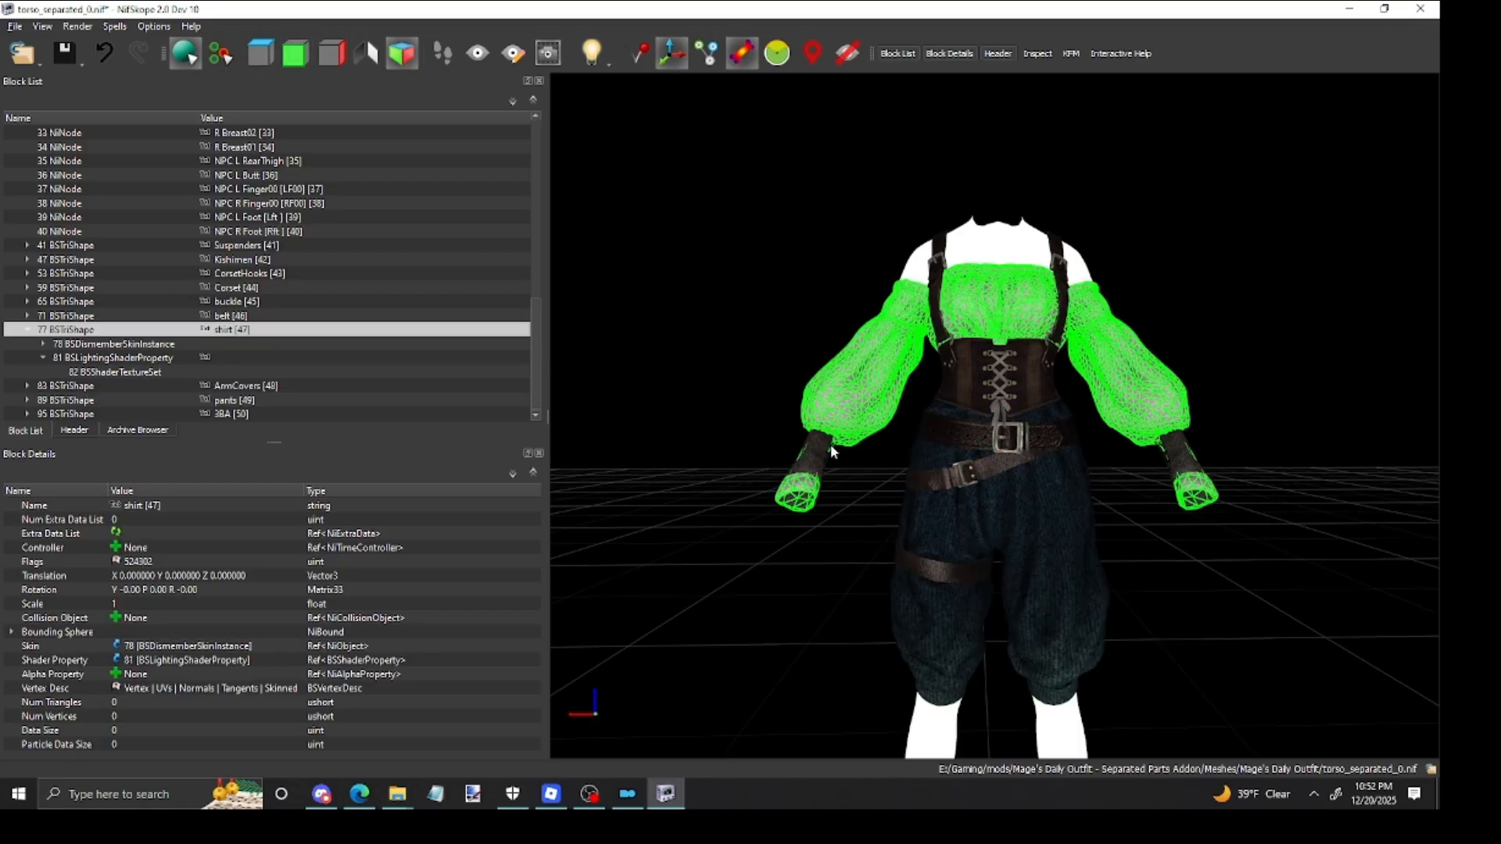
{"action": "left_click_drag", "start_coordinate": [670, 482], "coordinate": [700, 499]}
{"action": "scroll", "coordinate": [701, 500], "scroll_direction": "up", "scroll_amount": 4}
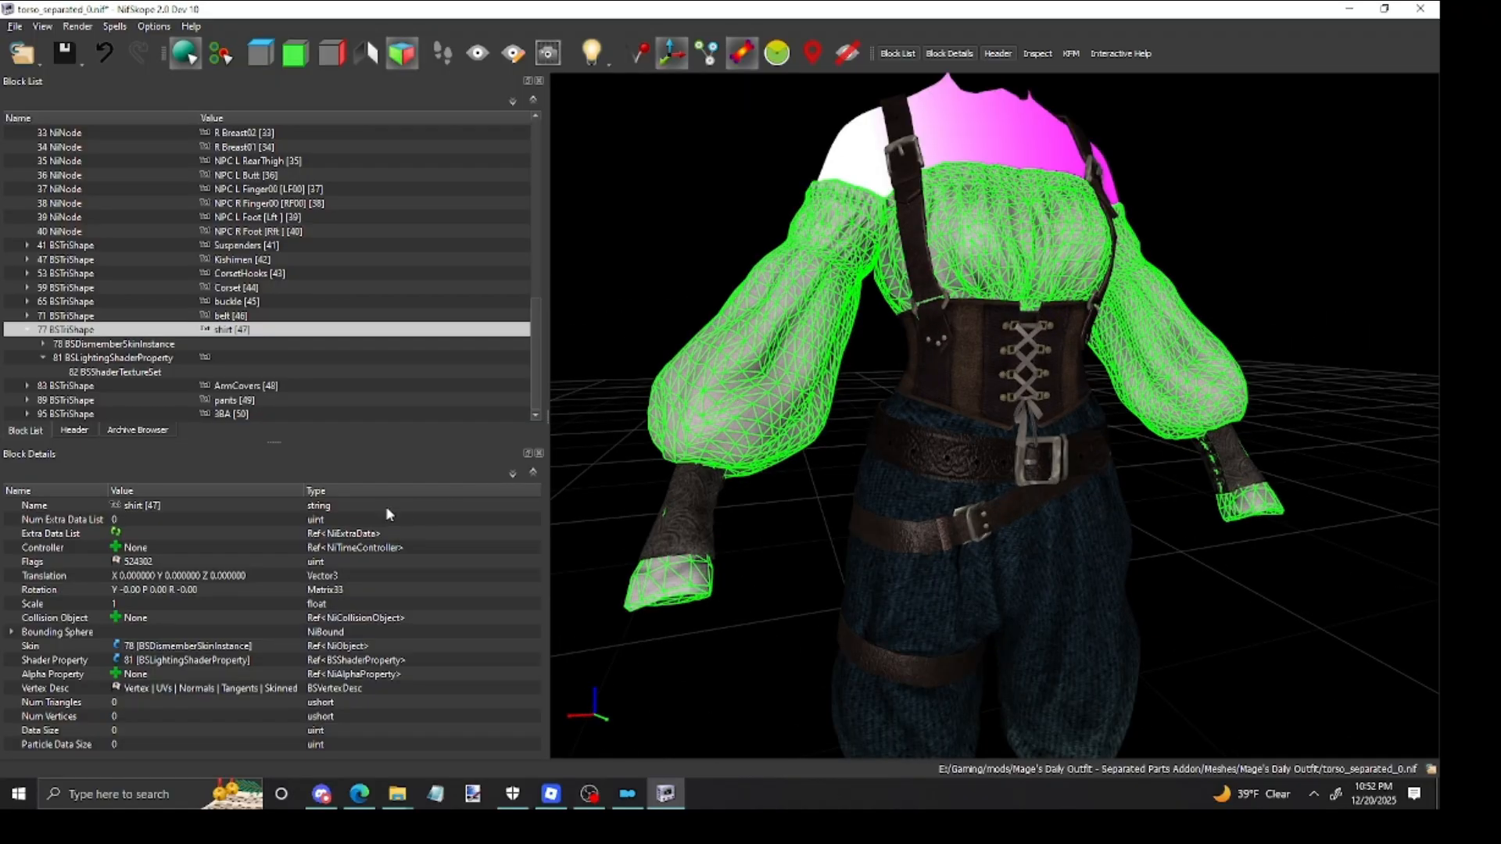
{"action": "left_click", "coordinate": [134, 372]}
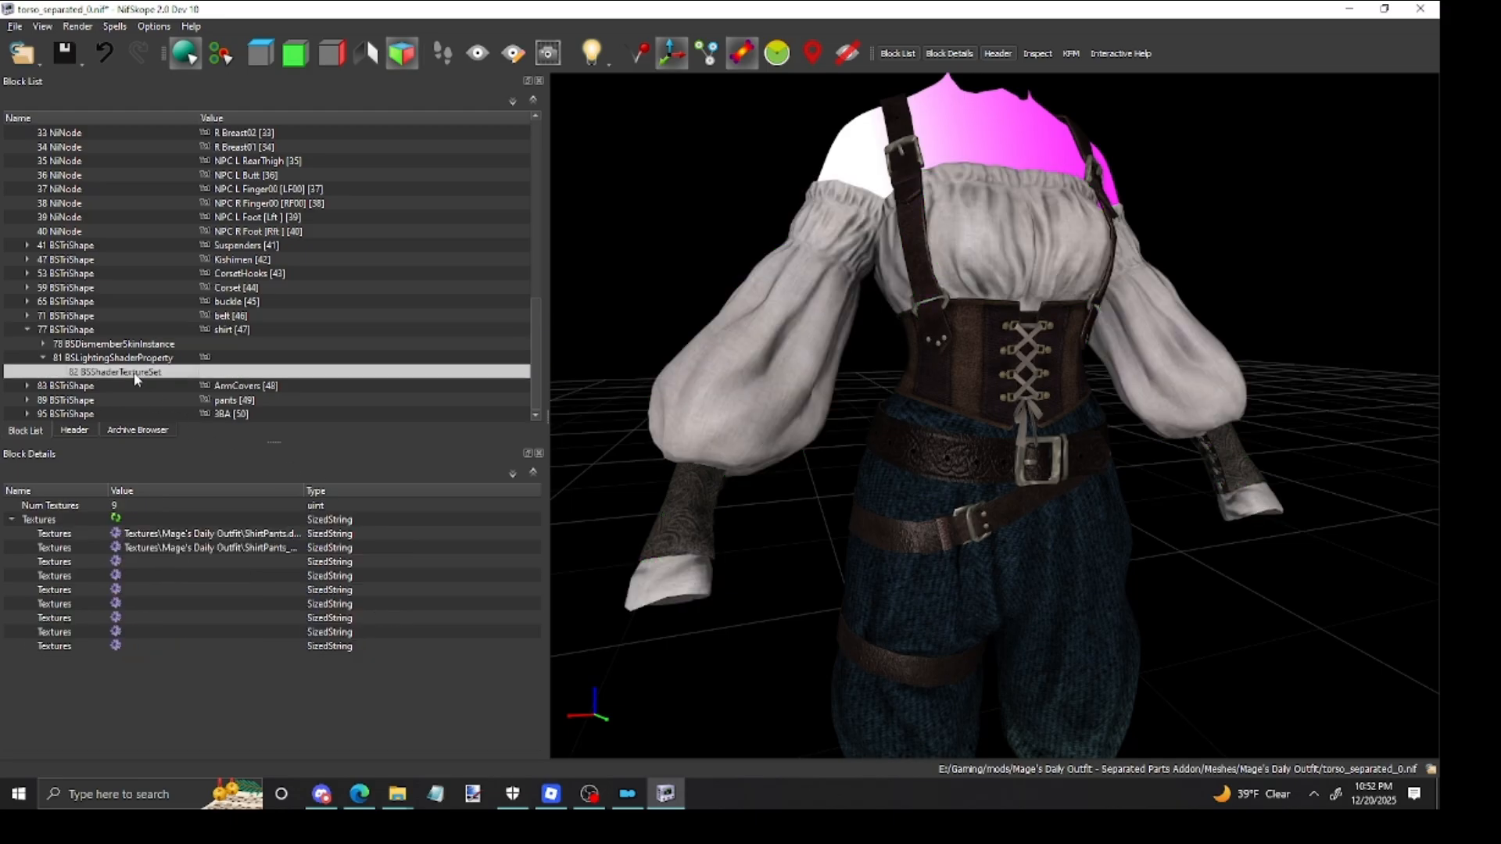
Step: Set the Glossiness in the shirt's BSLightingShaderProperty to 200
{"action": "left_click", "coordinate": [88, 362]}
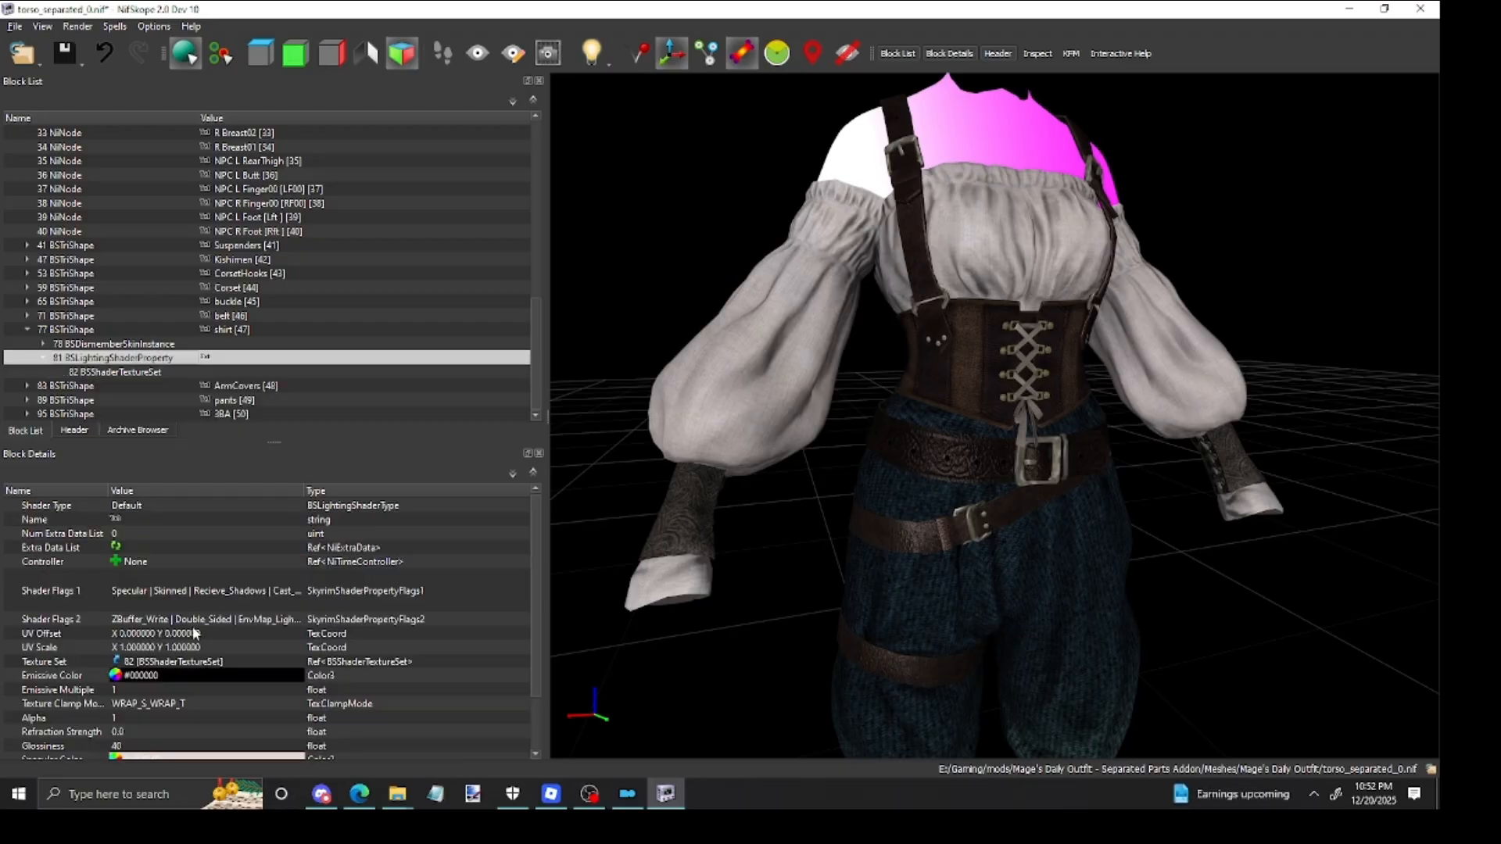
{"action": "scroll", "coordinate": [193, 633], "scroll_direction": "down", "scroll_amount": 1}
{"action": "scroll", "coordinate": [147, 582], "scroll_direction": "down", "scroll_amount": 1}
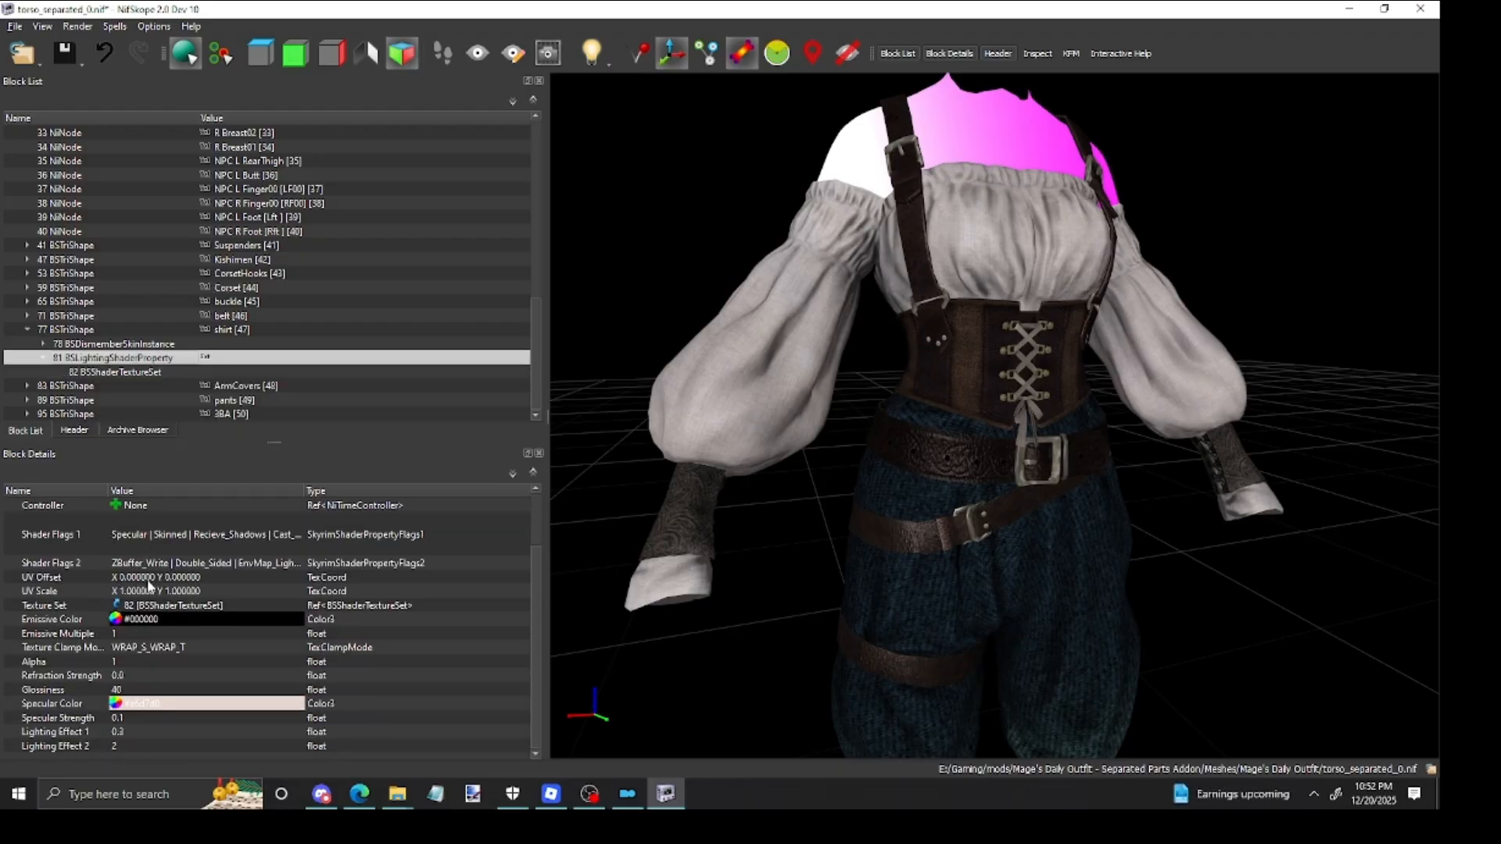
{"action": "double_click", "coordinate": [152, 689]}
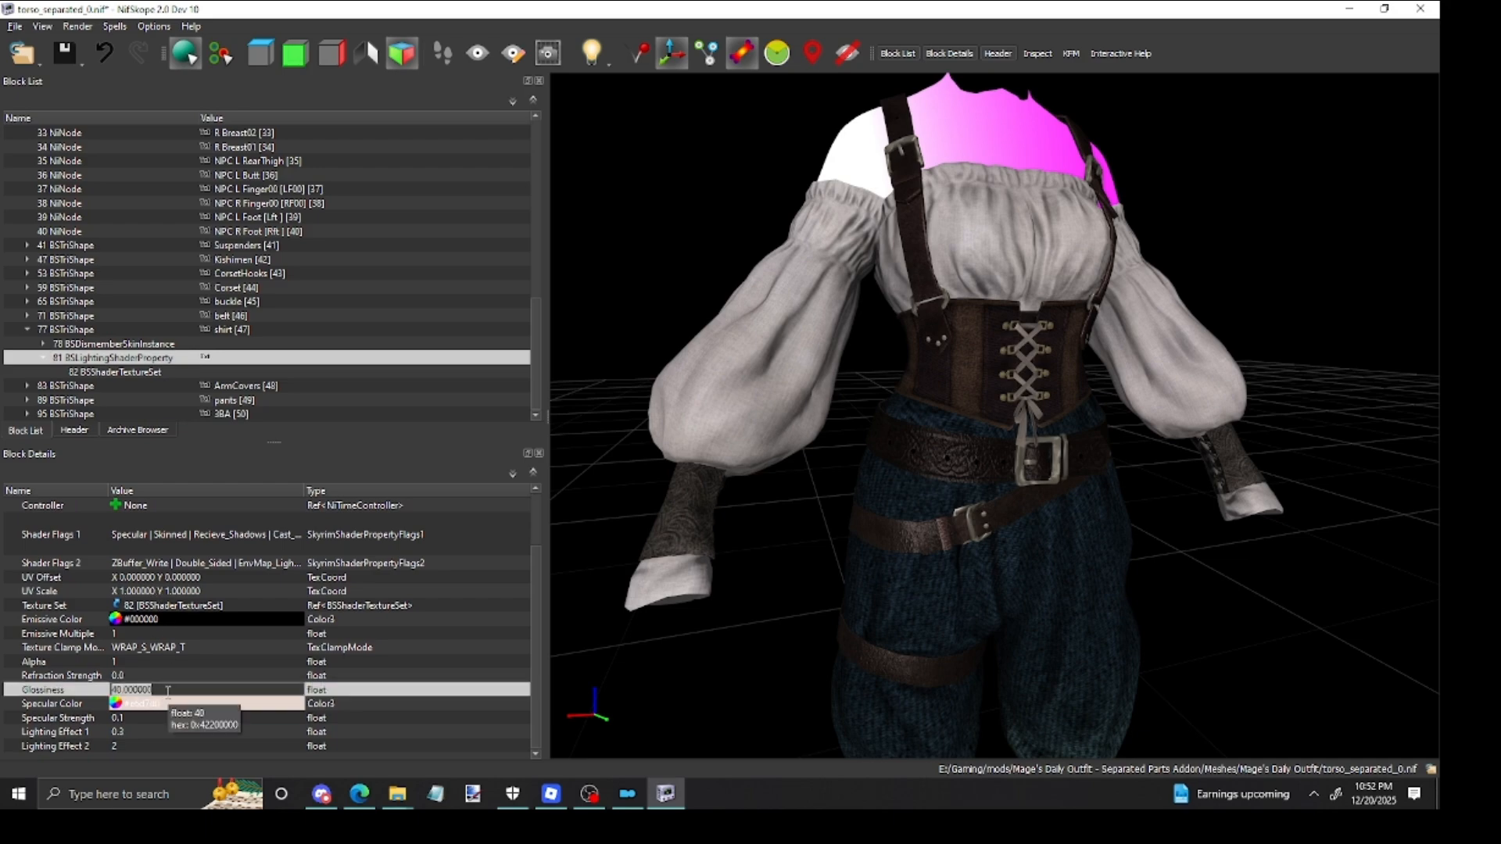
{"action": "type", "text": "200"}
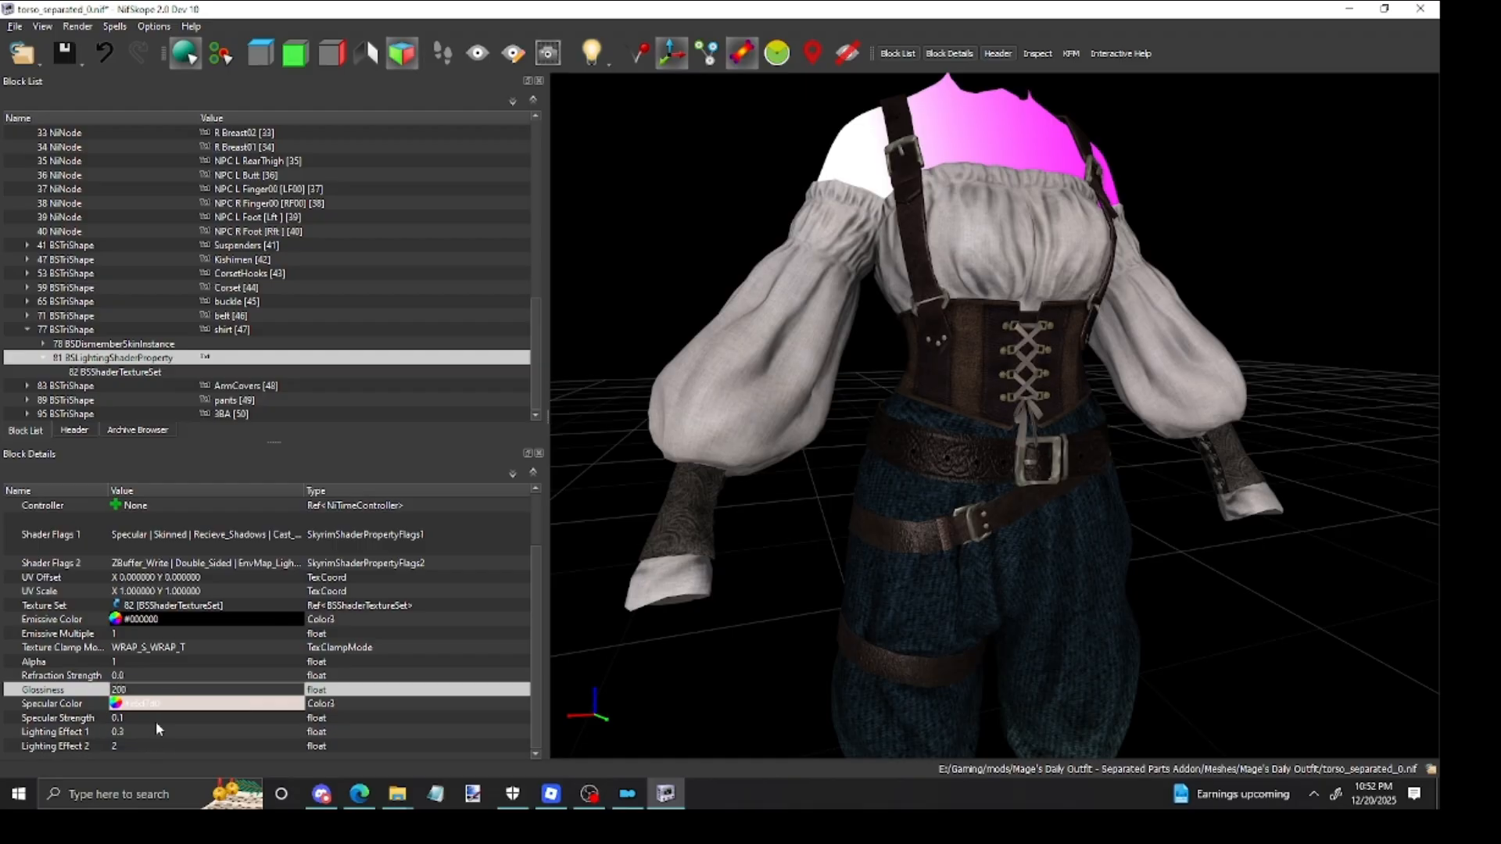
{"action": "left_click", "coordinate": [154, 718]}
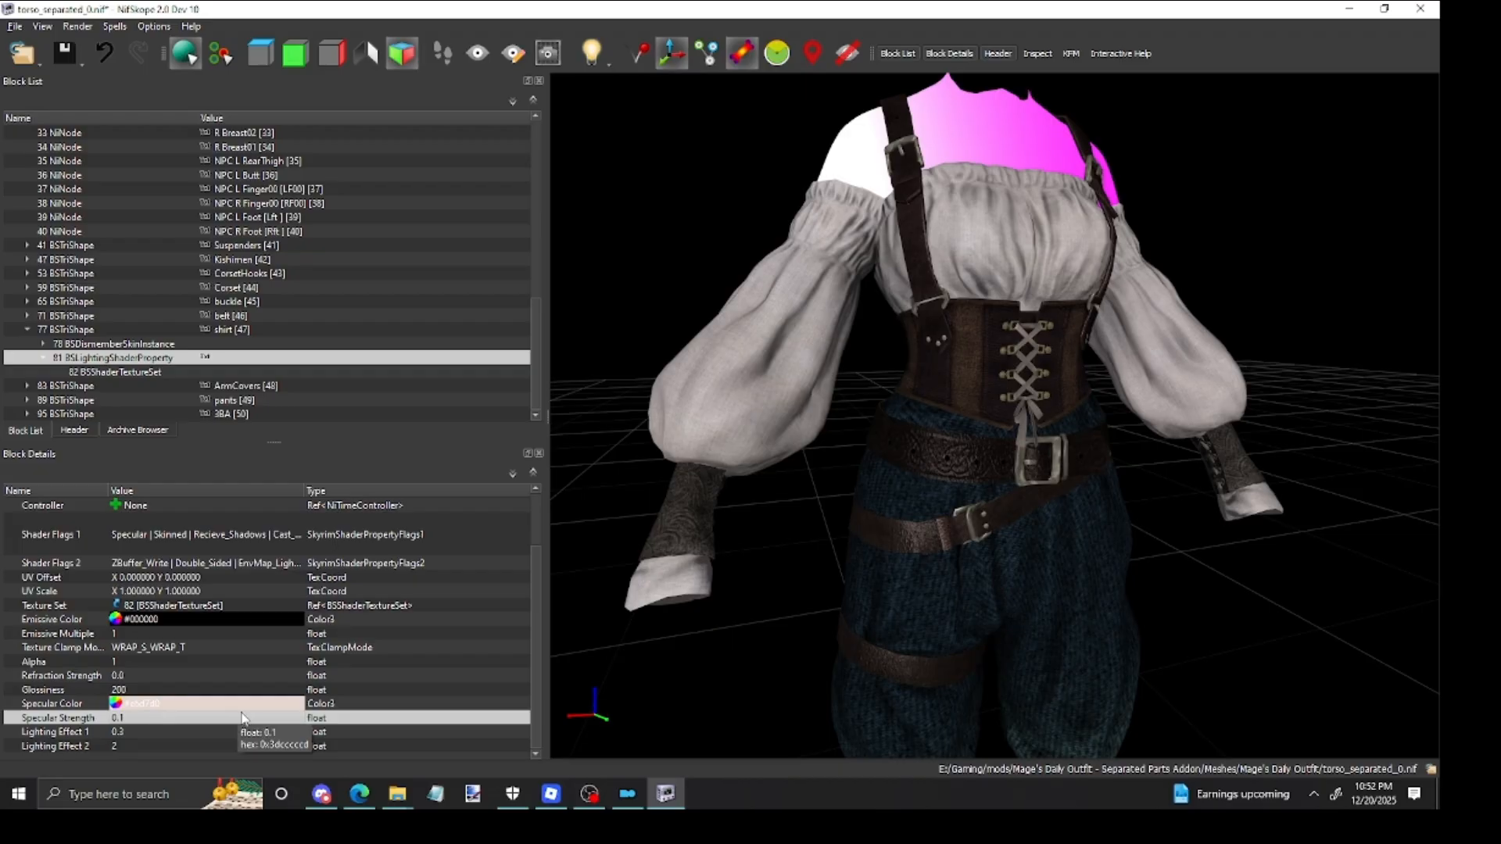
Step: Set the Specular Strength in the shirt's BSLightingShaderProperty to 0.05
{"action": "left_click_drag", "start_coordinate": [805, 589], "coordinate": [786, 561]}
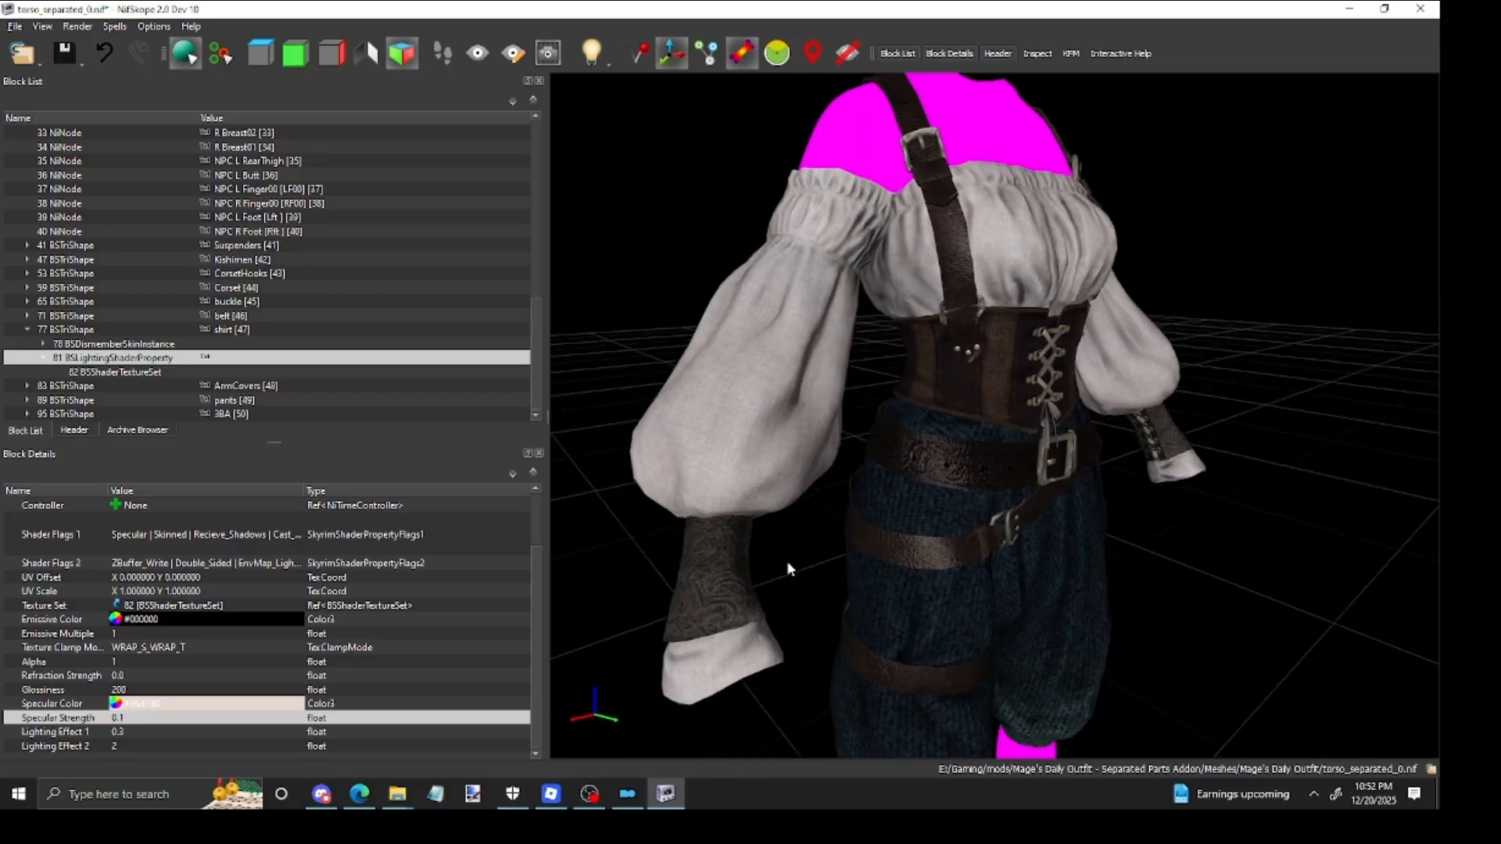
{"action": "double_click", "coordinate": [131, 718]}
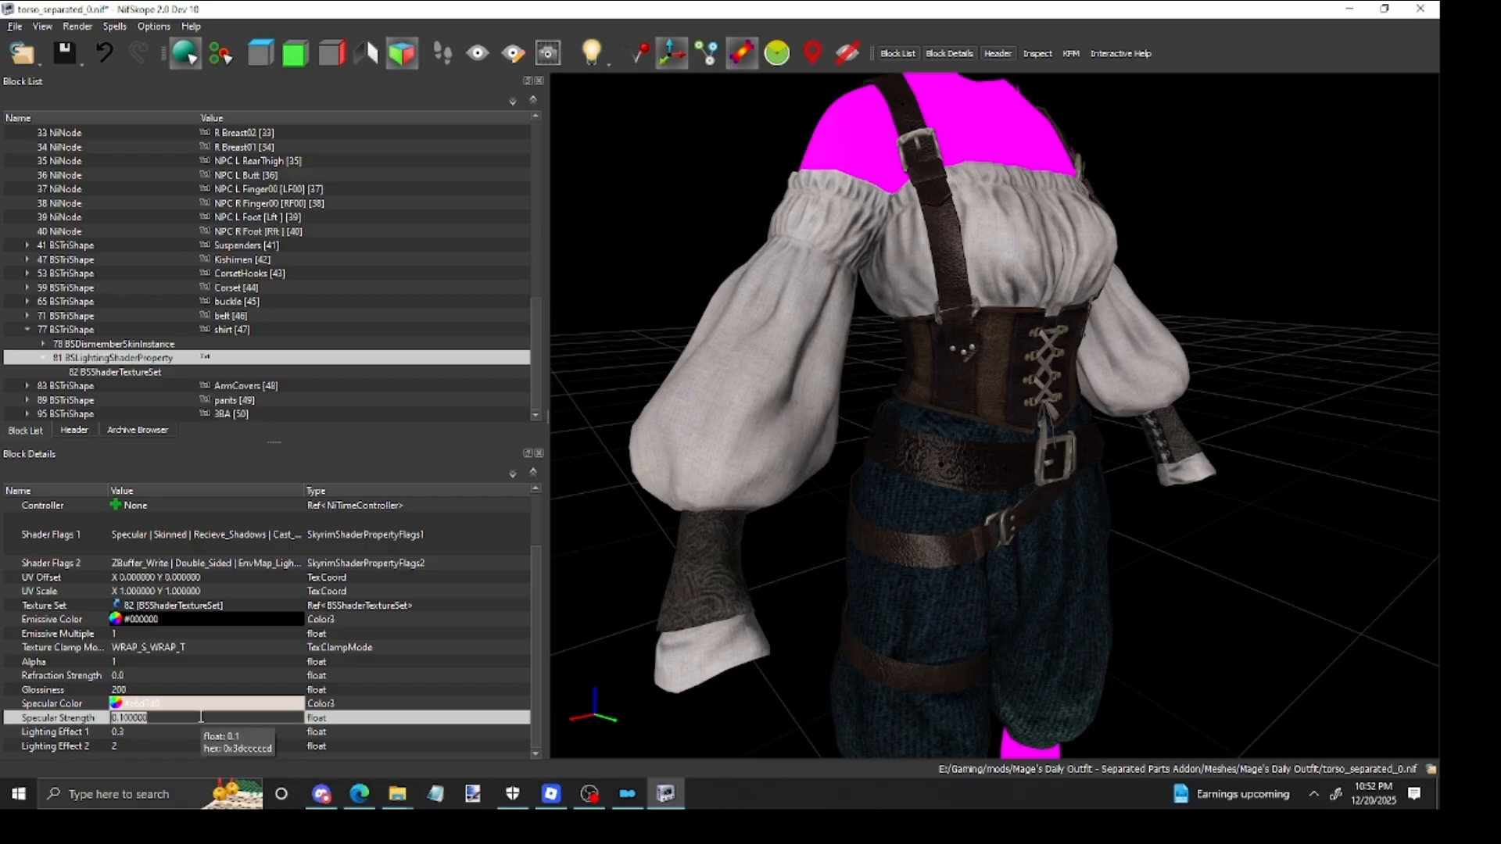
{"action": "type", "text": "0.5"}
{"action": "key", "text": "BackSpace"}
{"action": "type", "text": "05"}
{"action": "key", "text": "Return"}
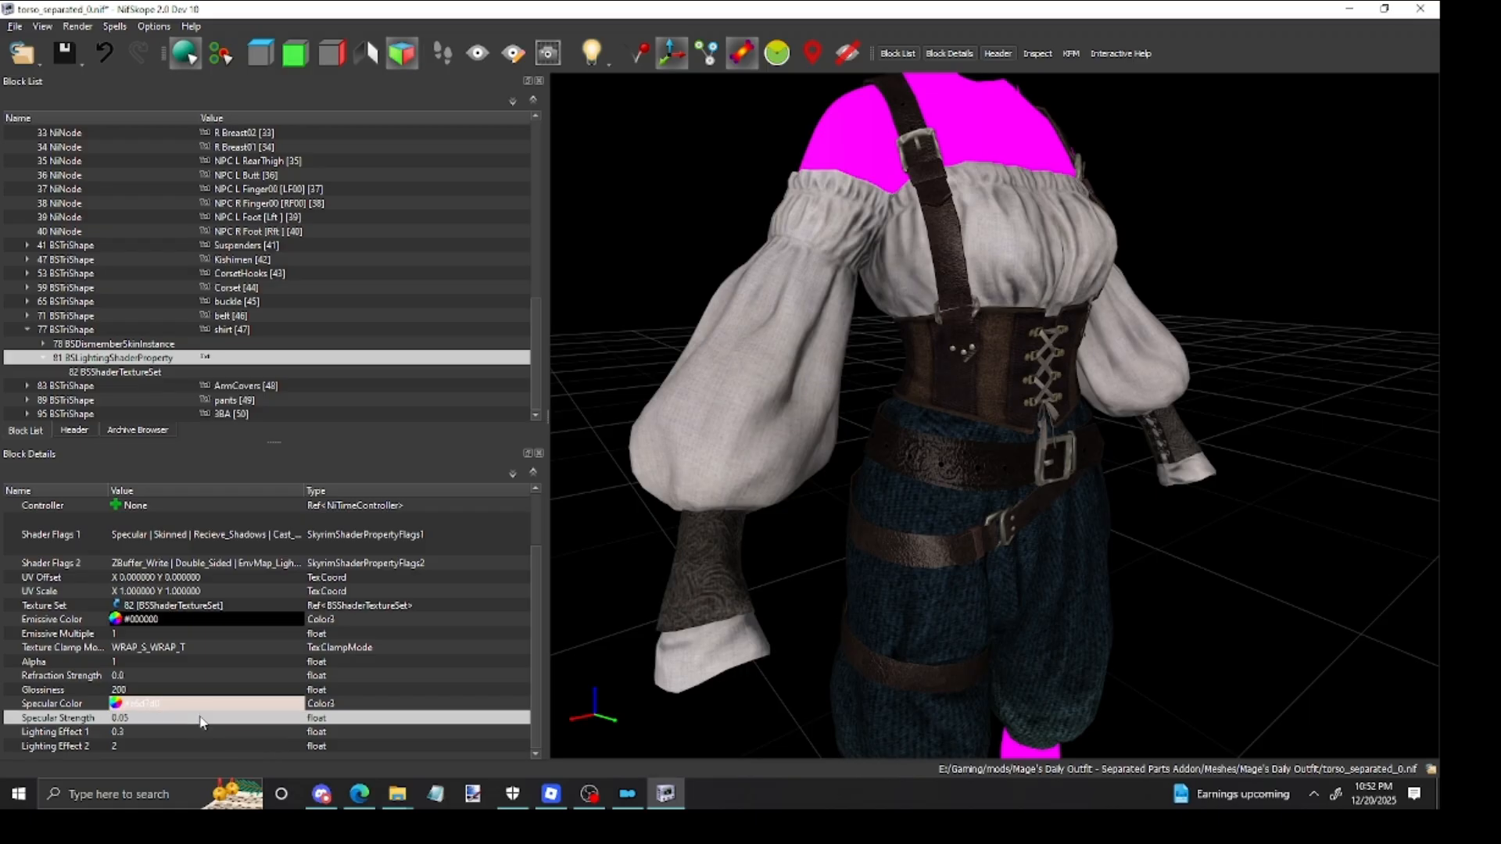
Step: Examine the shirt's sheen on the outfit up close and from the front
{"action": "mouse_move", "coordinate": [808, 625]}
{"action": "left_mouse_down"}
{"action": "mouse_move", "coordinate": [729, 621]}
{"action": "mouse_move", "coordinate": [805, 641]}
{"action": "left_mouse_up"}
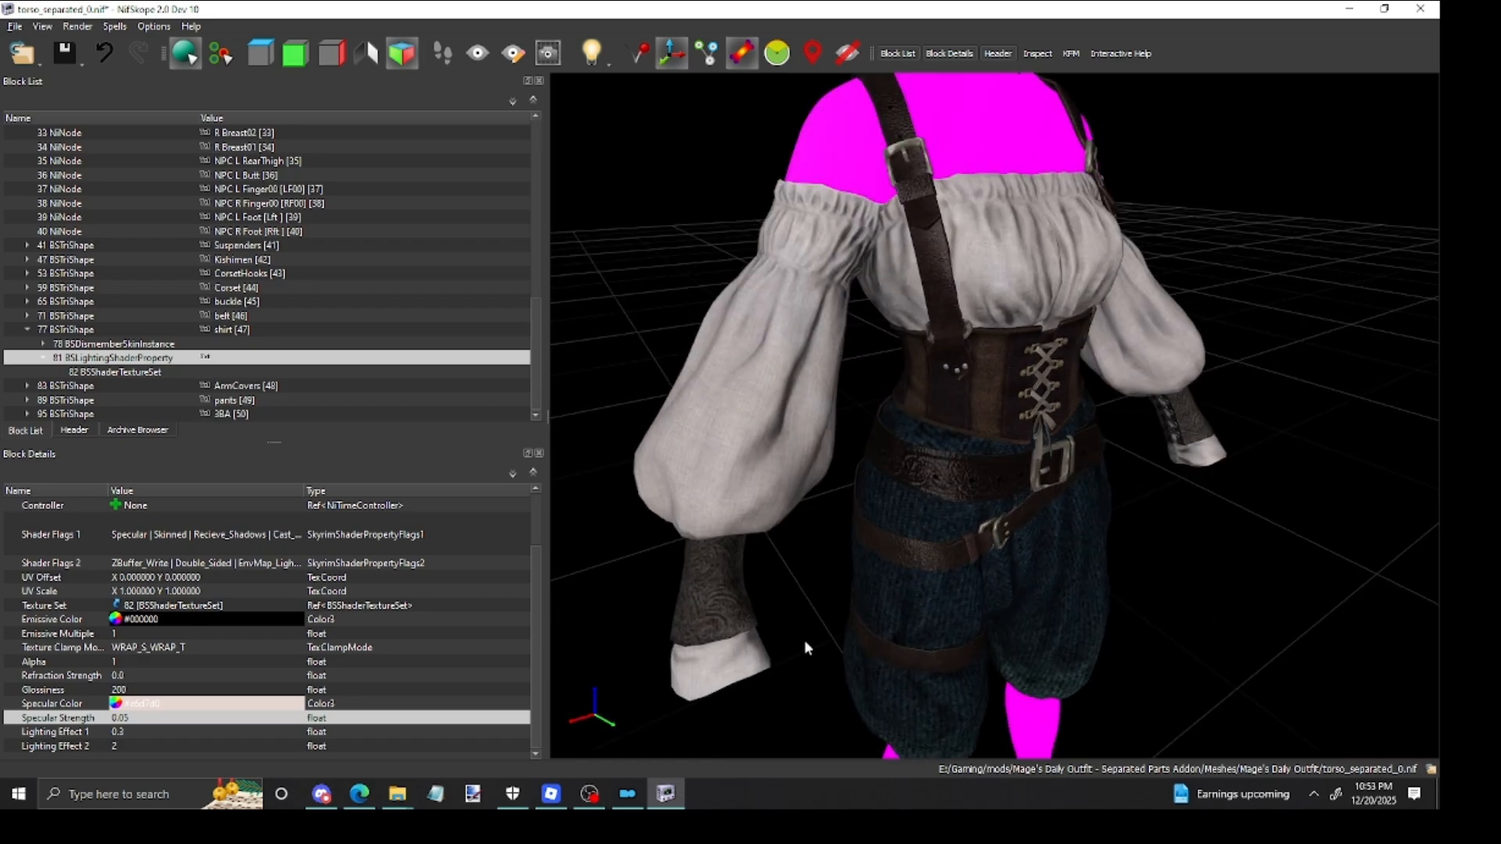
{"action": "scroll", "coordinate": [804, 641], "scroll_direction": "up", "scroll_amount": 4}
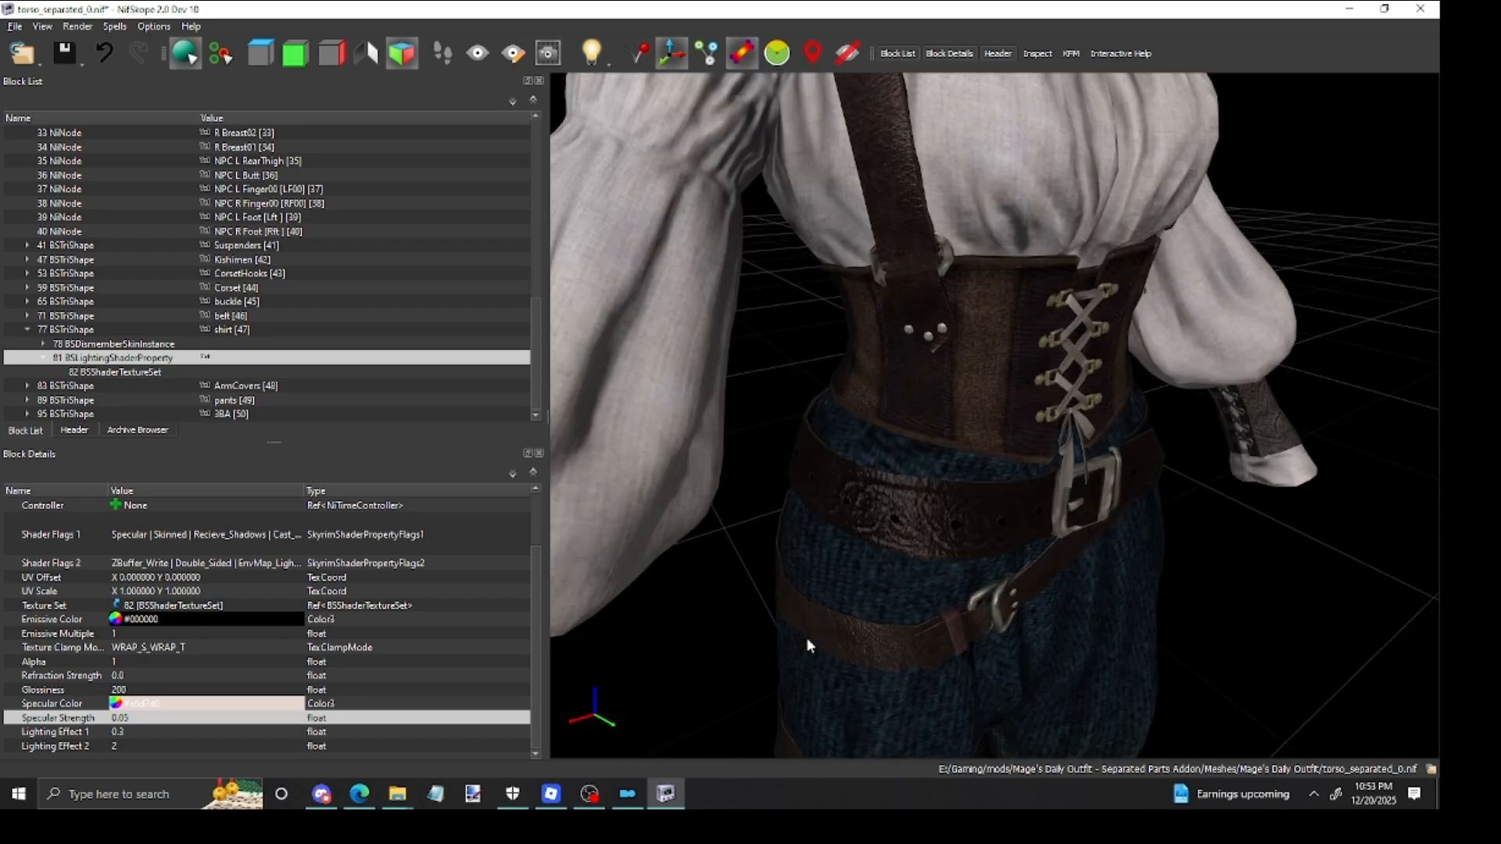
{"action": "scroll", "coordinate": [806, 636], "scroll_direction": "down", "scroll_amount": 3}
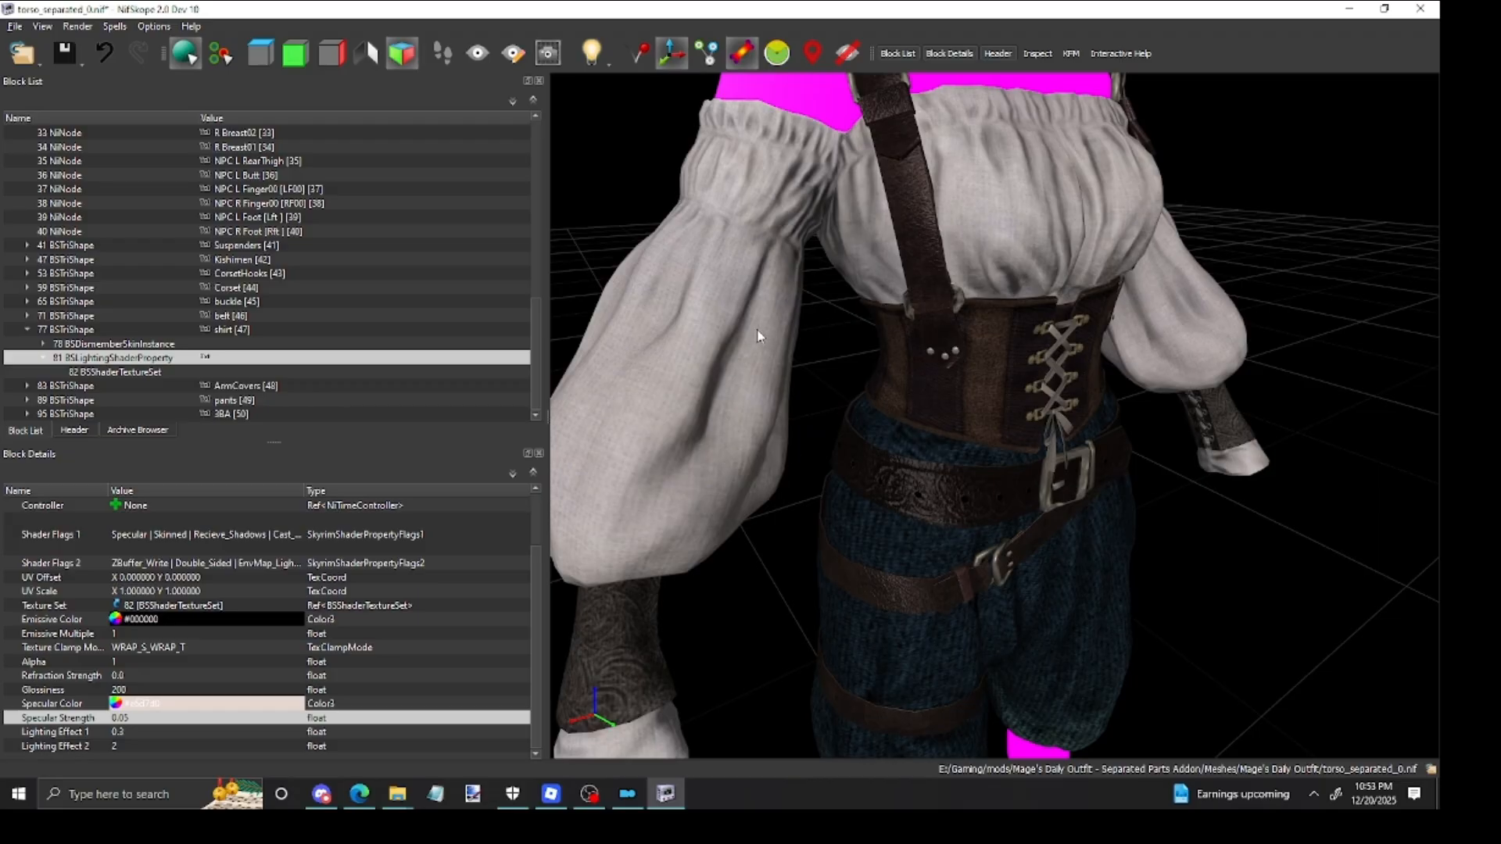
{"action": "scroll", "coordinate": [782, 430], "scroll_direction": "down", "scroll_amount": 4}
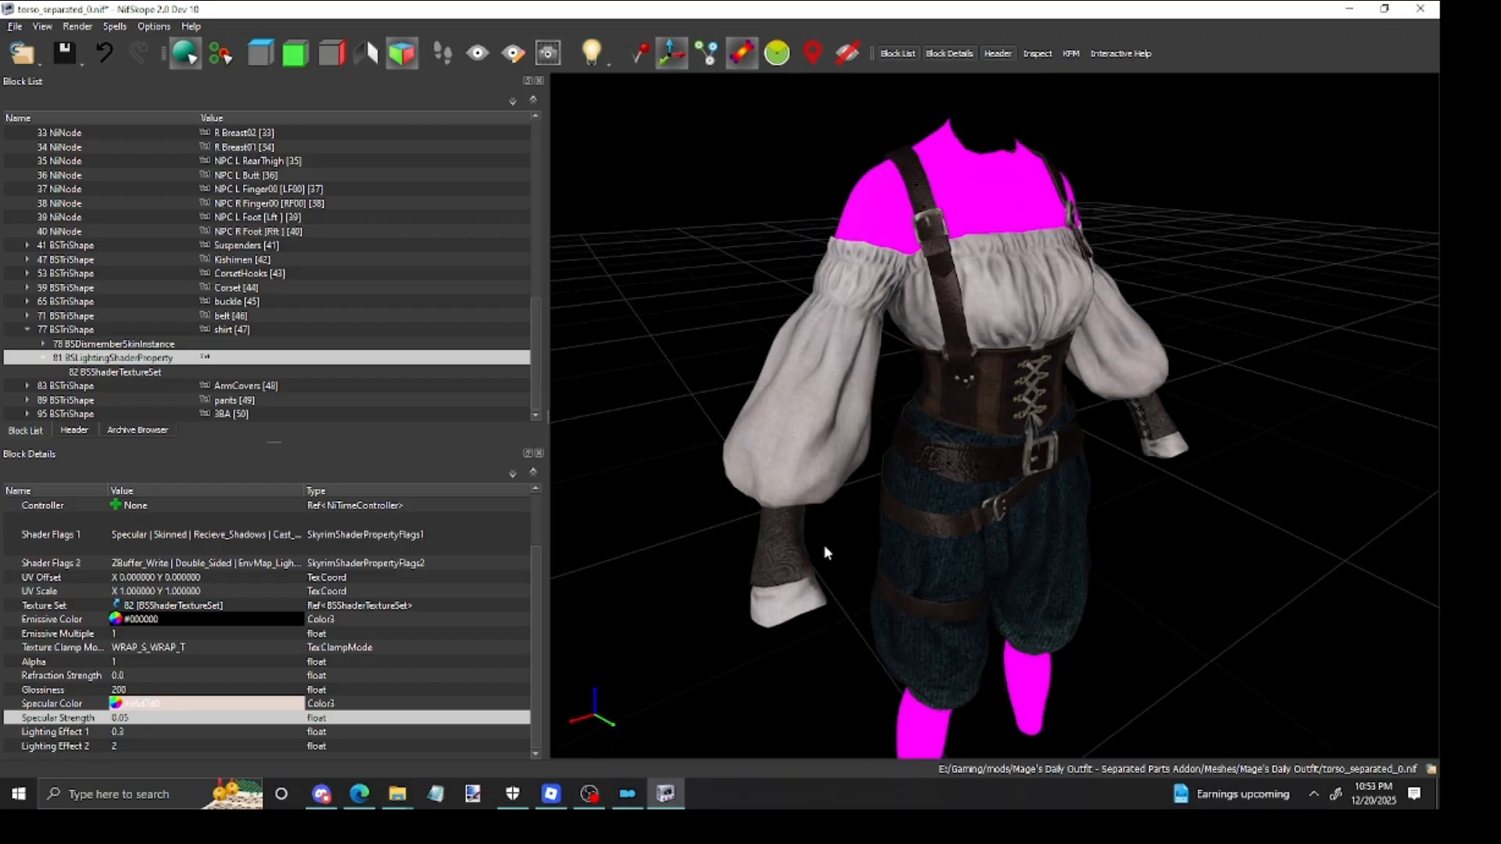
{"action": "left_click_drag", "start_coordinate": [824, 546], "coordinate": [767, 542]}
{"action": "scroll", "coordinate": [814, 548], "scroll_direction": "up", "scroll_amount": 2}
{"action": "scroll", "coordinate": [827, 551], "scroll_direction": "down", "scroll_amount": 1}
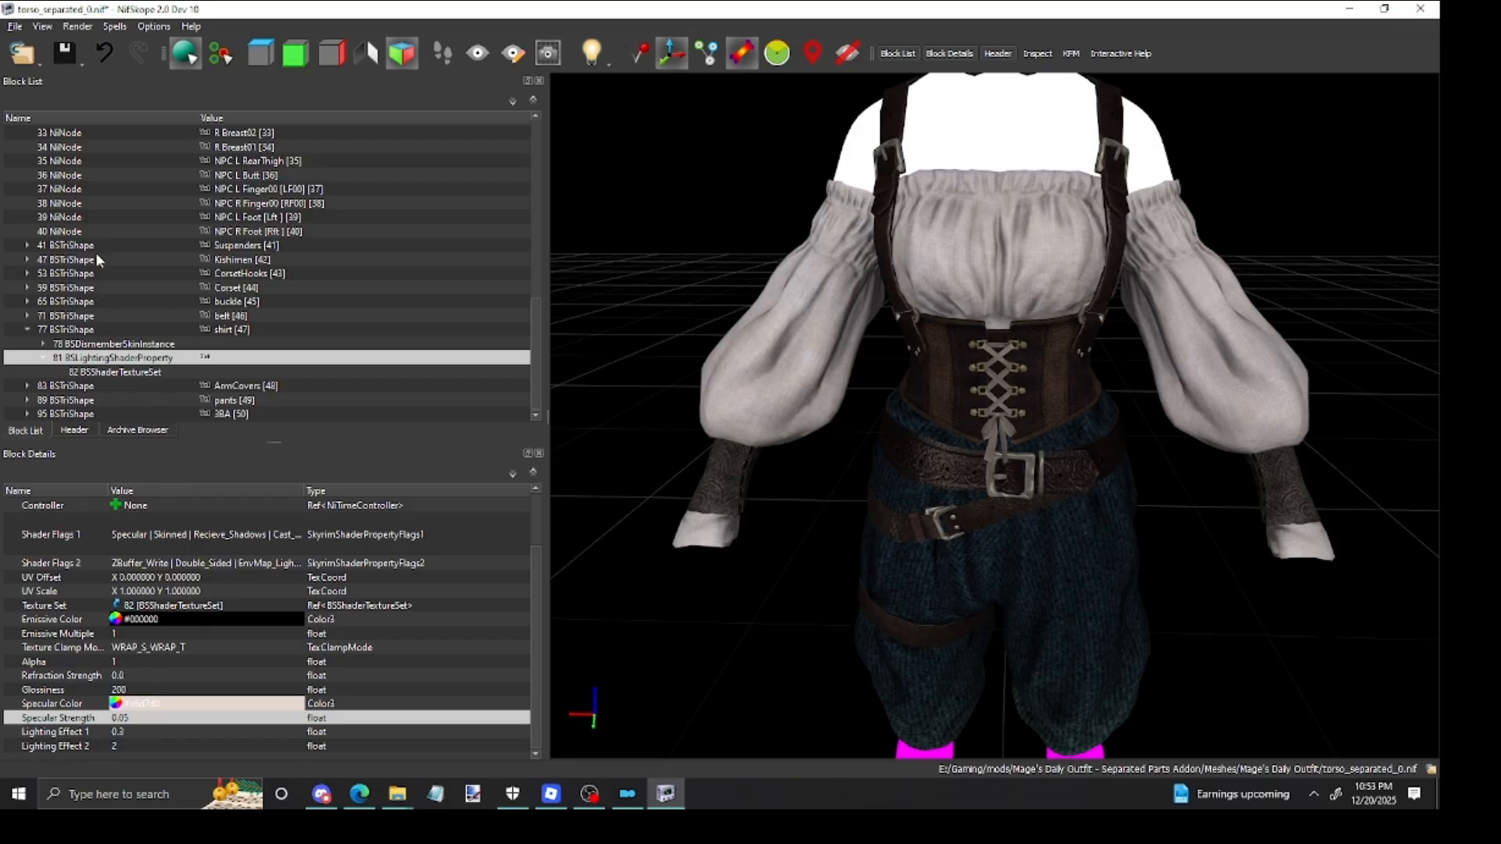
Step: Save torso_separated_0.nif and open torso_separated_1.nif from the Mage's Daily Outfit meshes folder in File Explorer
{"action": "left_click", "coordinate": [15, 26]}
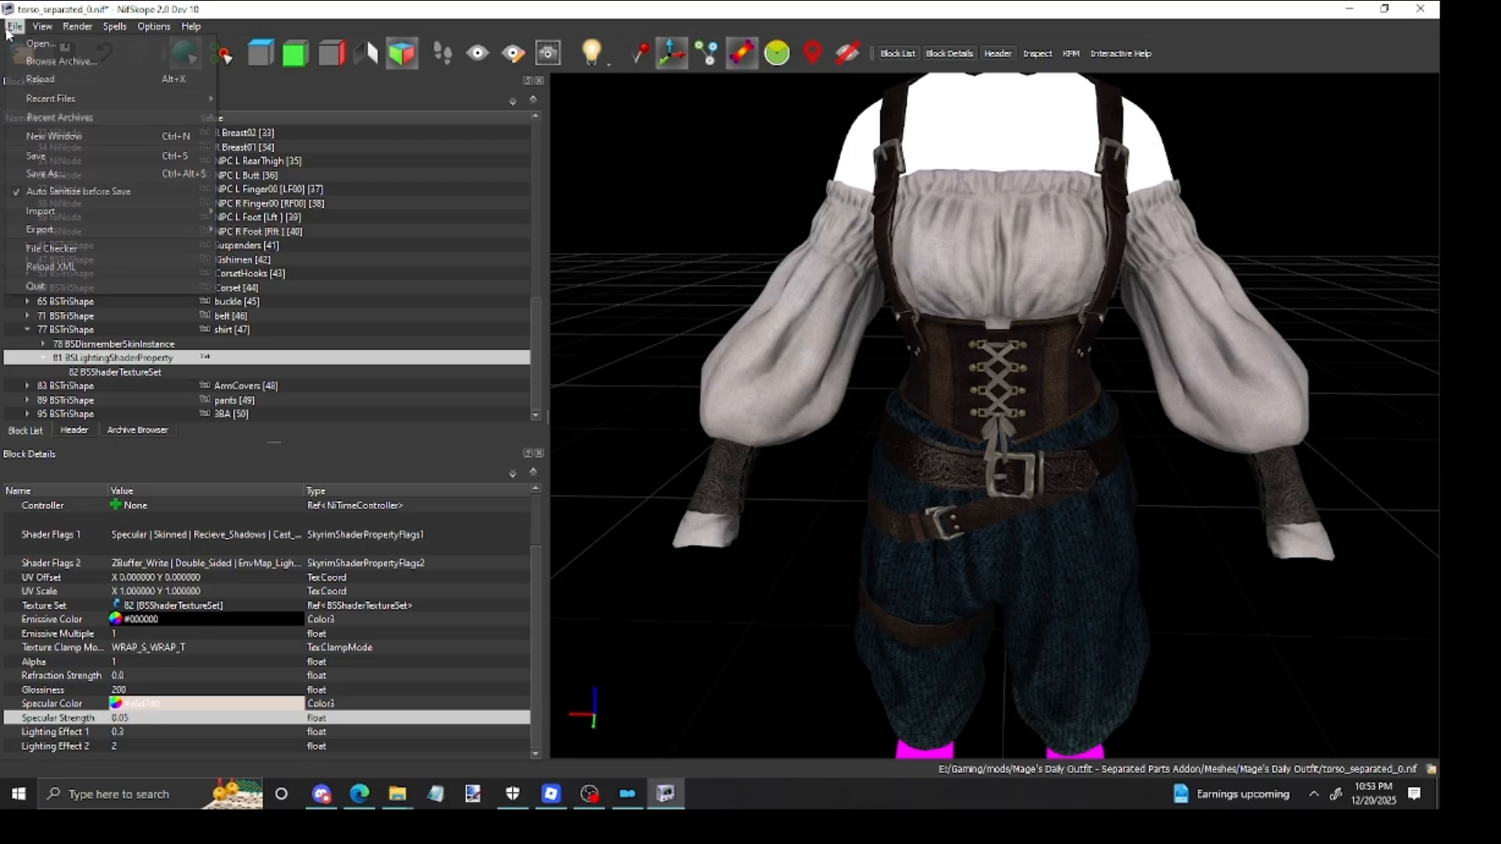
{"action": "left_click", "coordinate": [66, 156]}
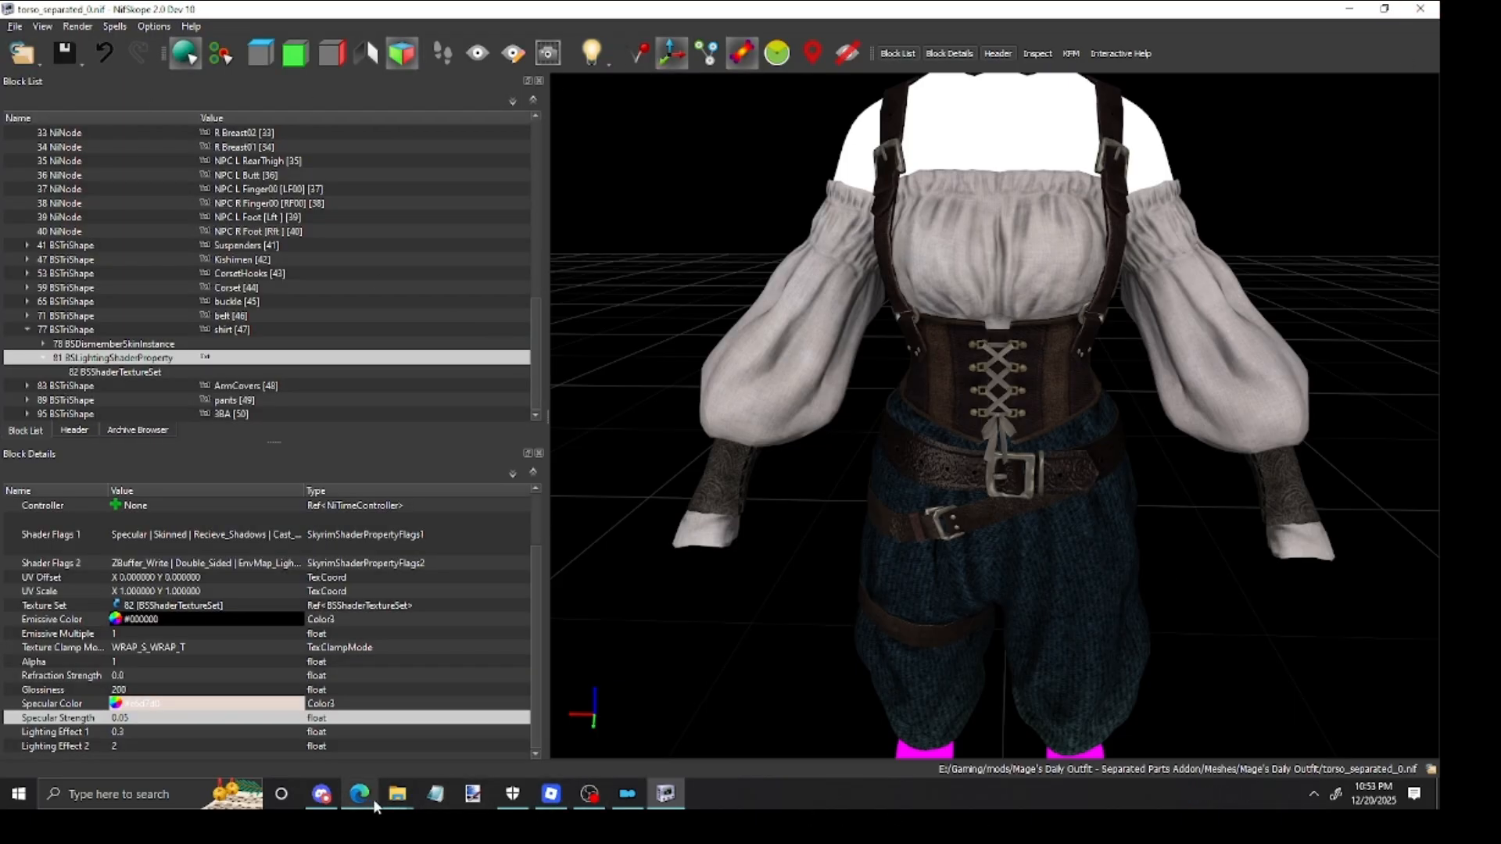
{"action": "mouse_move", "coordinate": [397, 794]}
{"action": "left_click", "coordinate": [371, 713]}
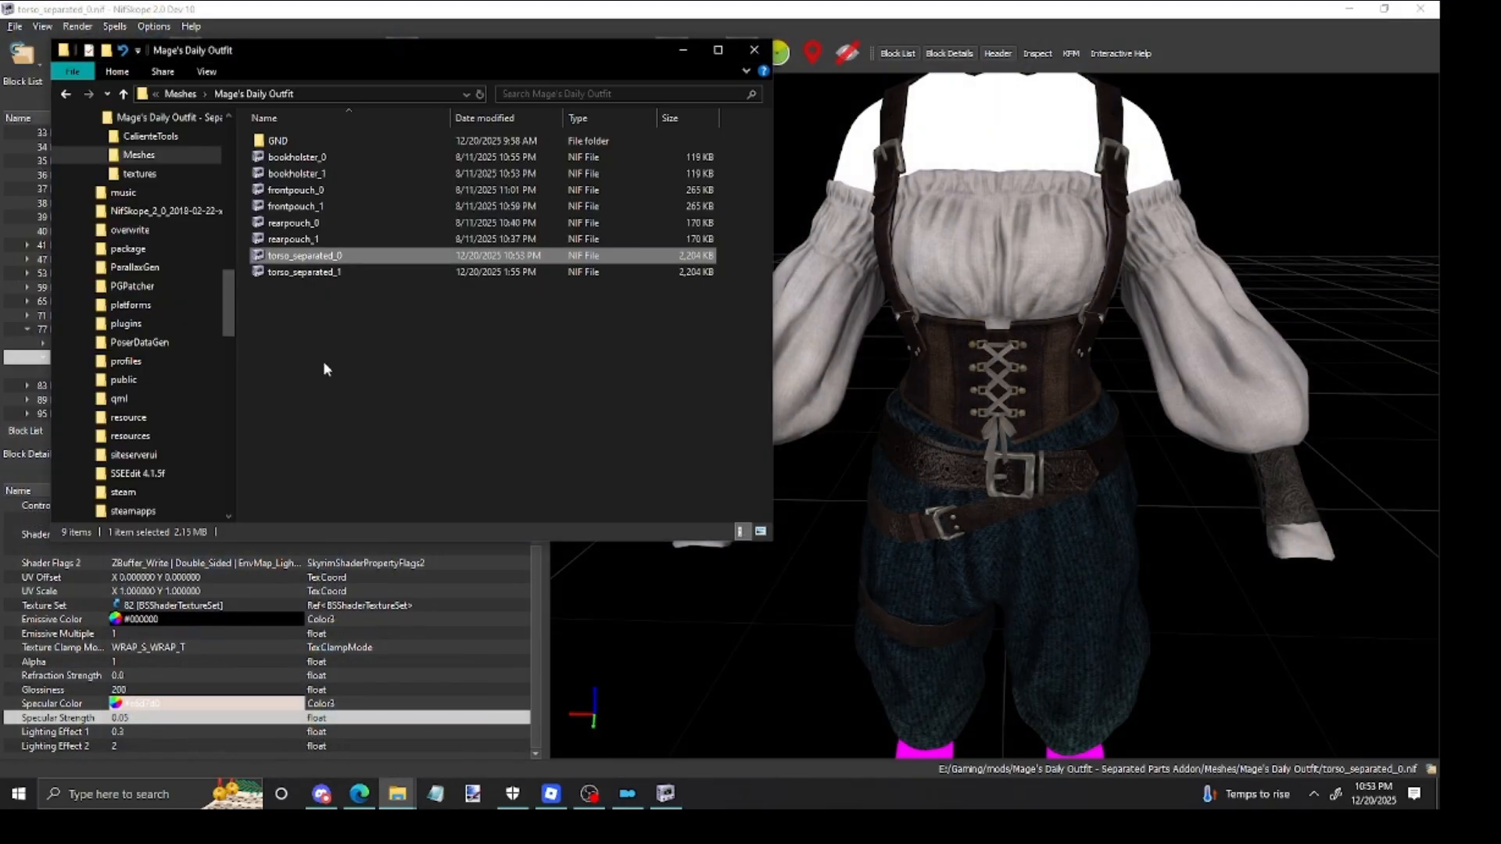
{"action": "double_click", "coordinate": [319, 272]}
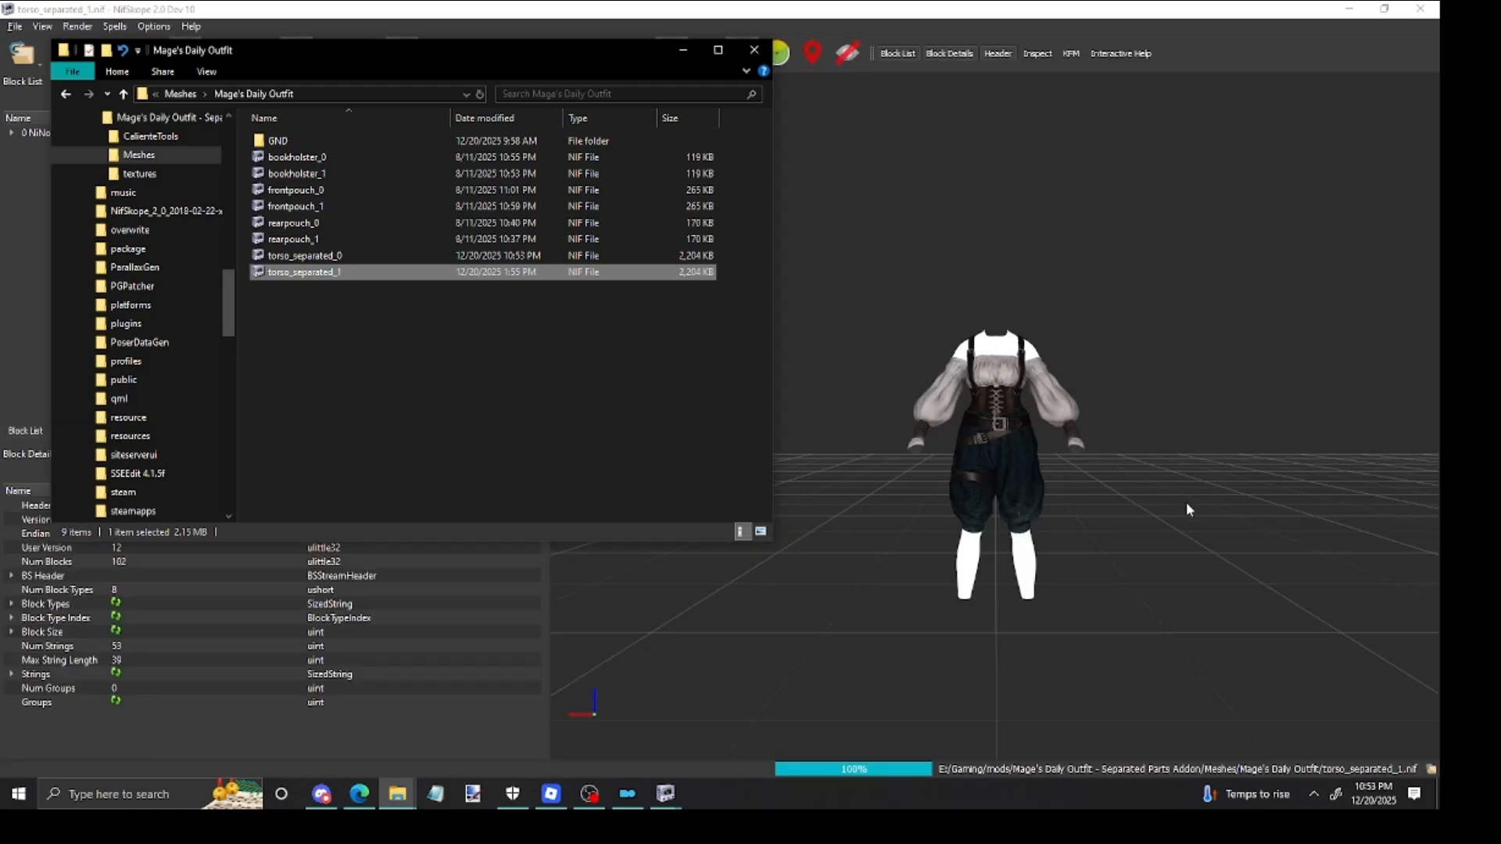
Step: Set the Glossiness in the BSLightingShaderProperty of the torso_separated_1 shirt to 200
{"action": "scroll", "coordinate": [1032, 536], "scroll_direction": "up", "scroll_amount": 5}
{"action": "left_click", "coordinate": [846, 383]}
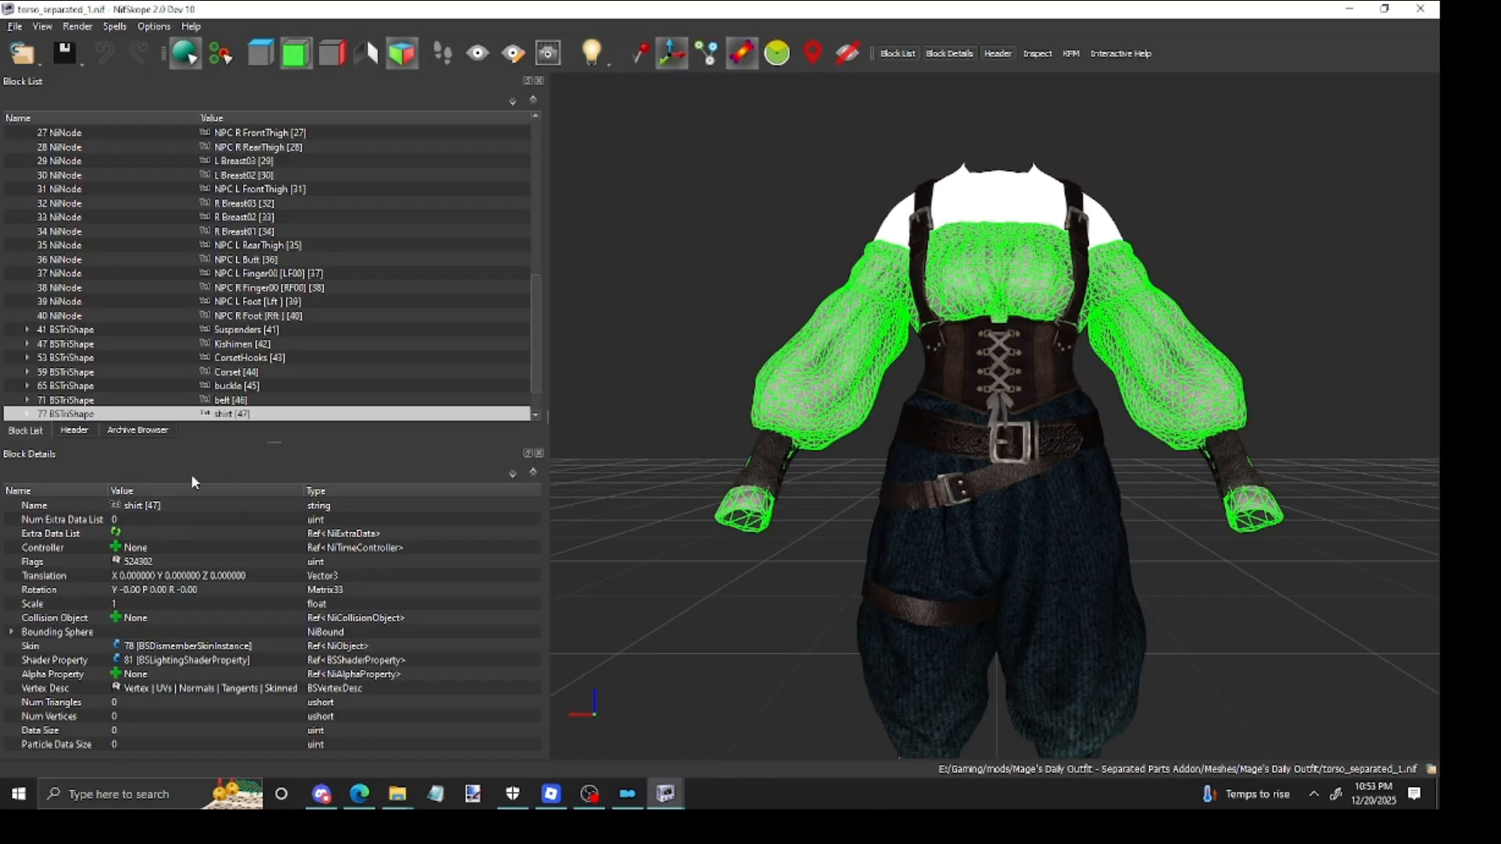
{"action": "left_click", "coordinate": [27, 414]}
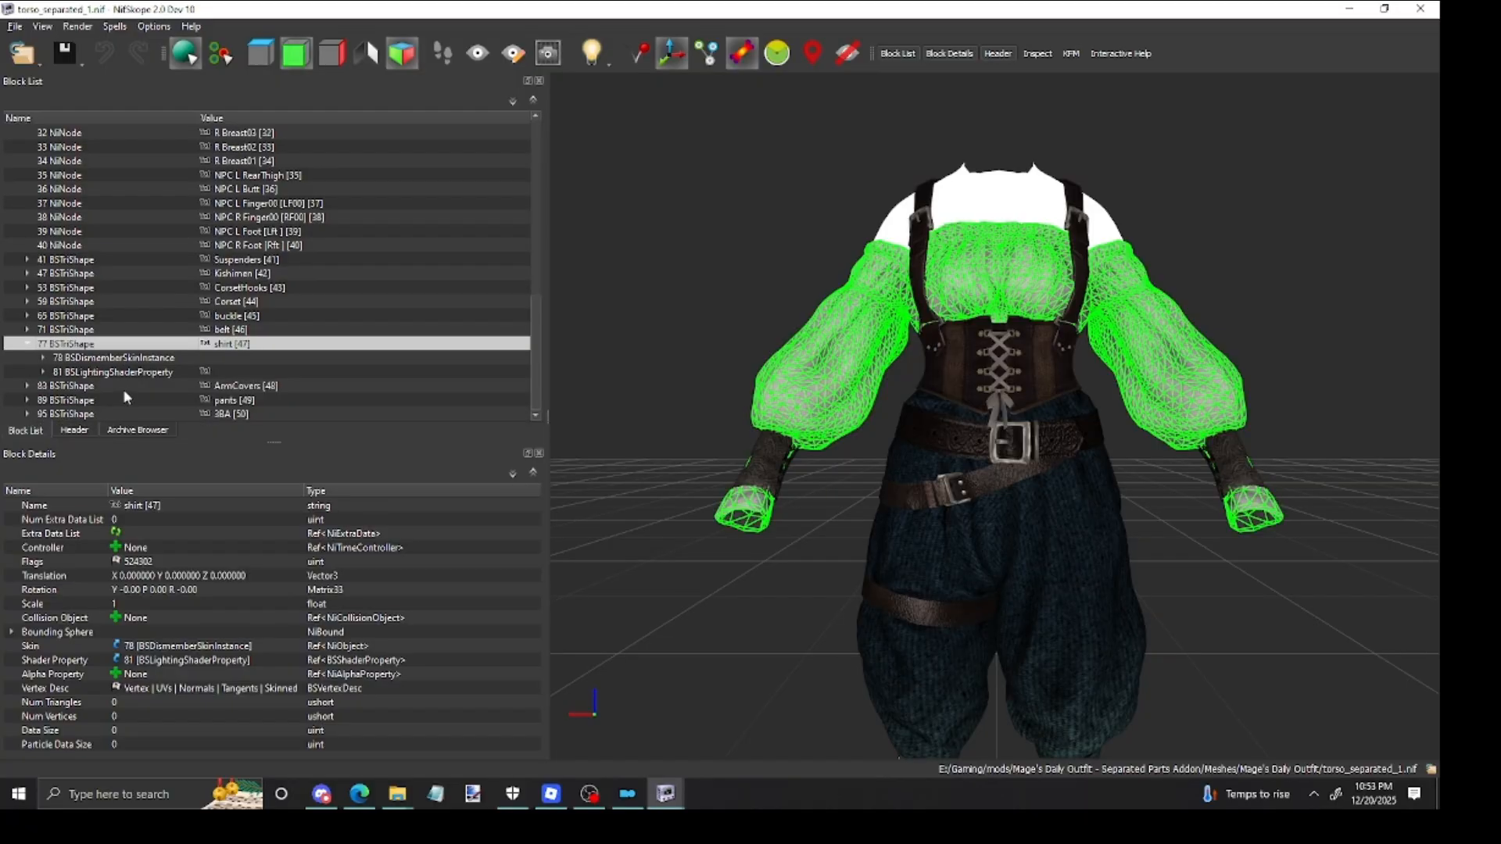
{"action": "left_click", "coordinate": [141, 373]}
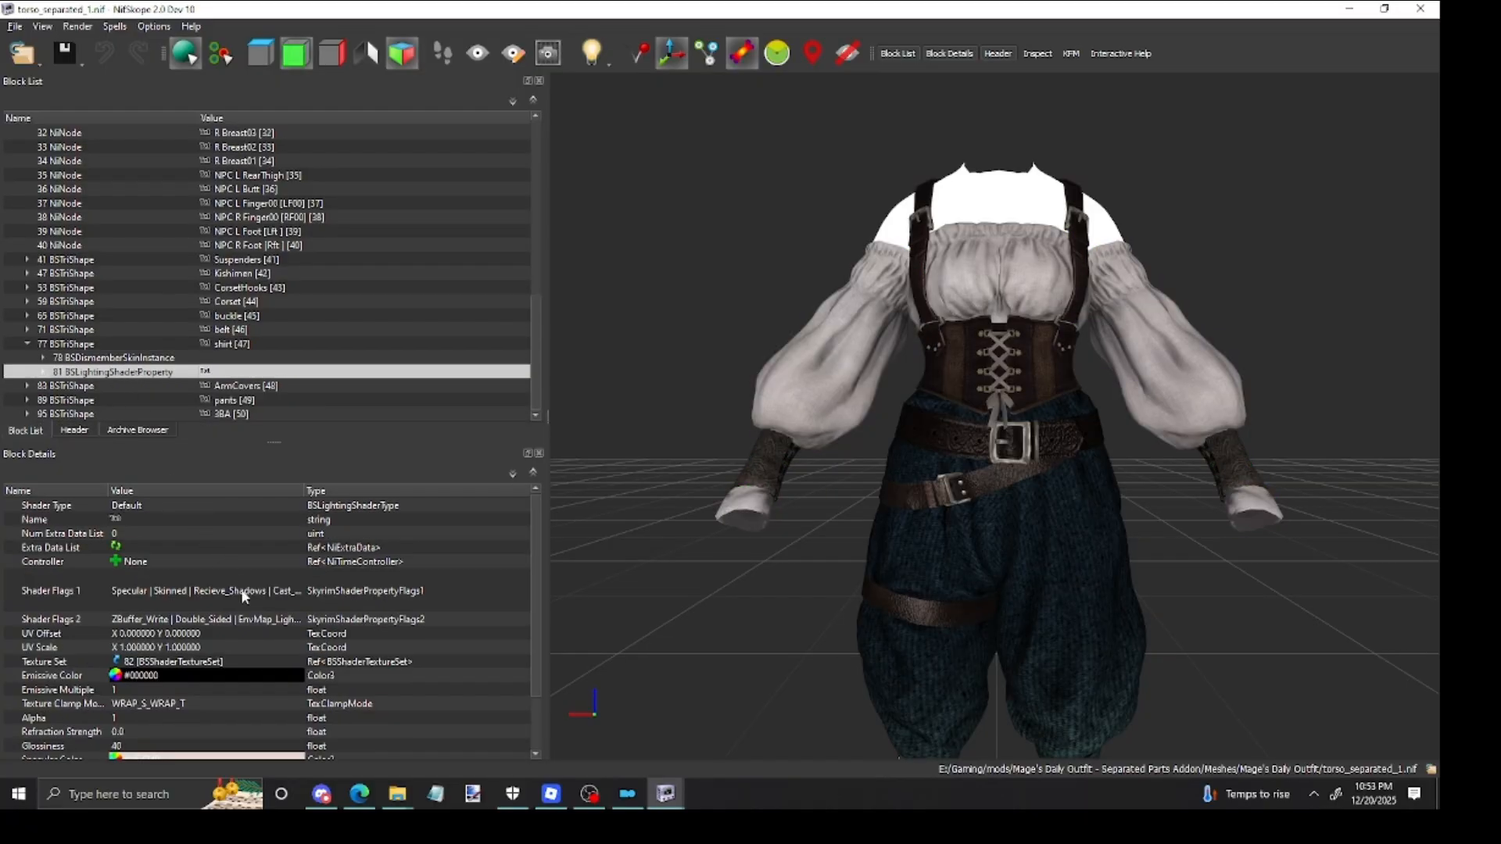
{"action": "scroll", "coordinate": [255, 602], "scroll_direction": "down", "scroll_amount": 1}
{"action": "scroll", "coordinate": [258, 610], "scroll_direction": "down", "scroll_amount": 1}
{"action": "left_click", "coordinate": [125, 691]}
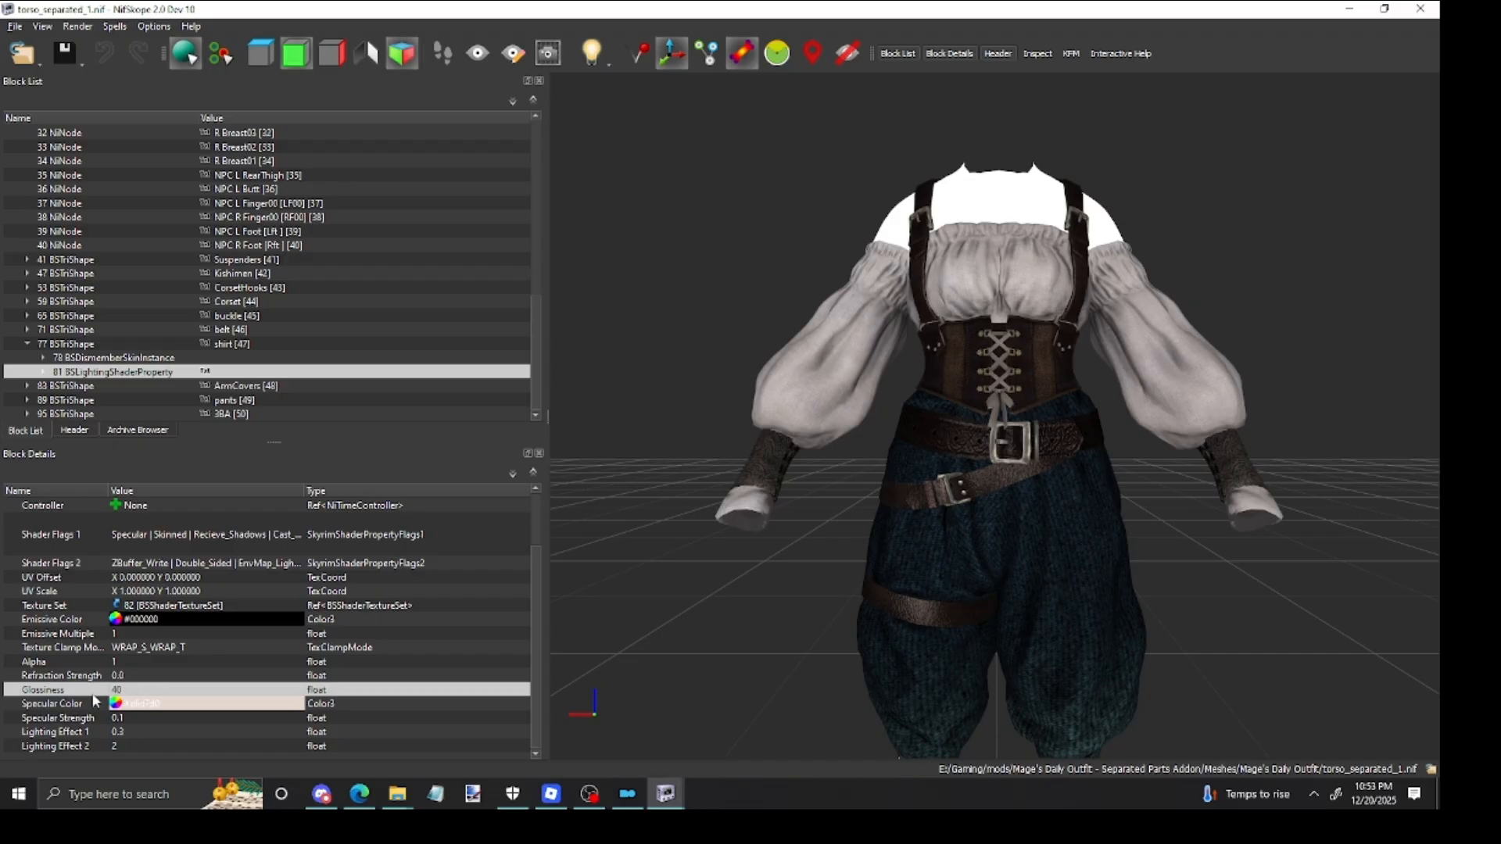
{"action": "double_click", "coordinate": [129, 691]}
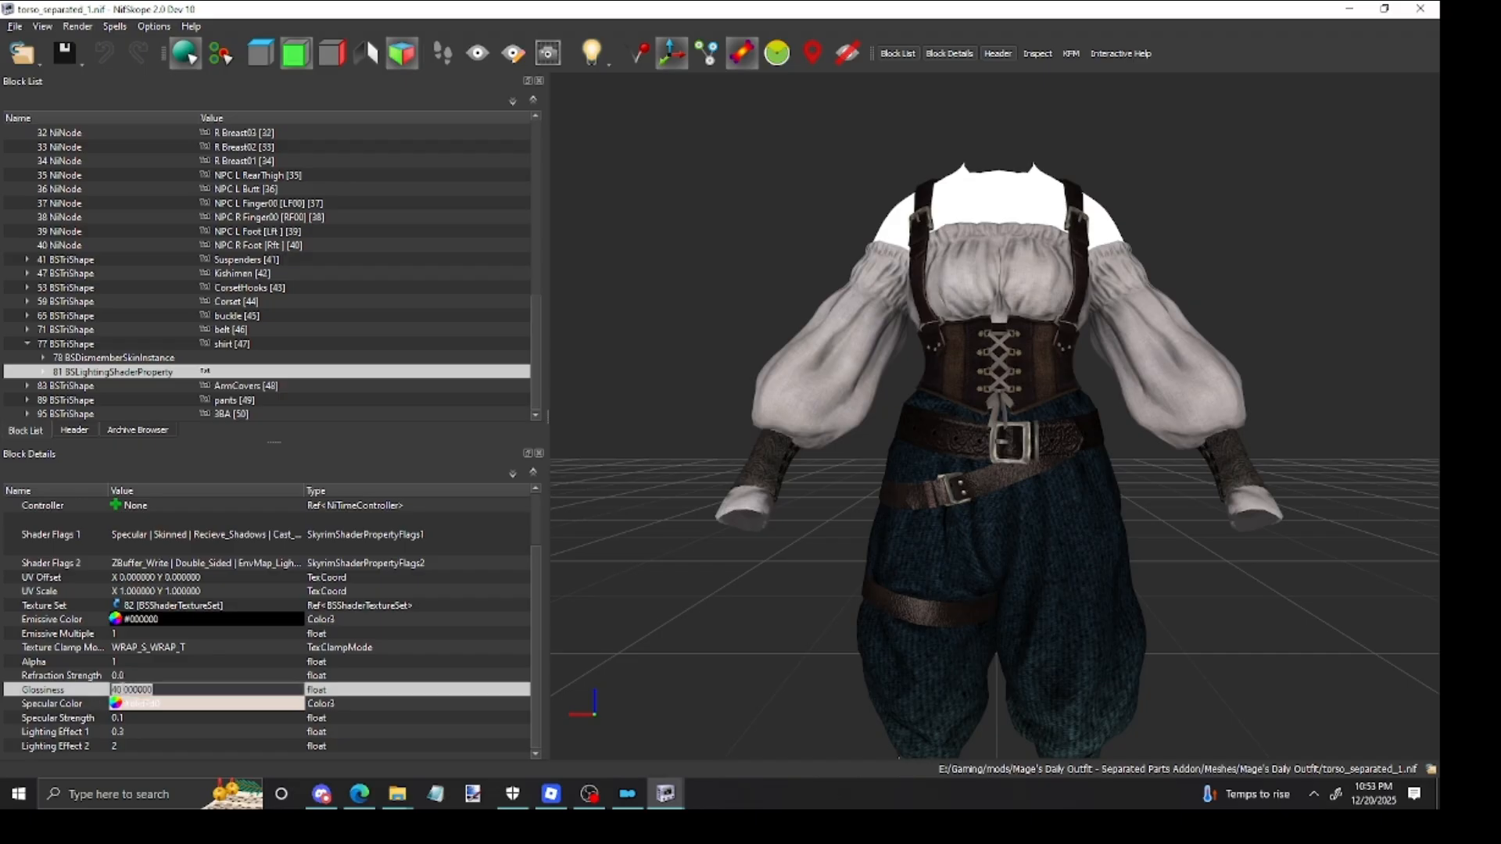
{"action": "type", "text": "200"}
Step: Set the shirt's Specular Strength to 0.05 and save torso_separated_1.nif
{"action": "left_click", "coordinate": [149, 717]}
{"action": "double_click", "coordinate": [149, 719]}
{"action": "left_click_drag", "start_coordinate": [149, 719], "coordinate": [56, 722]}
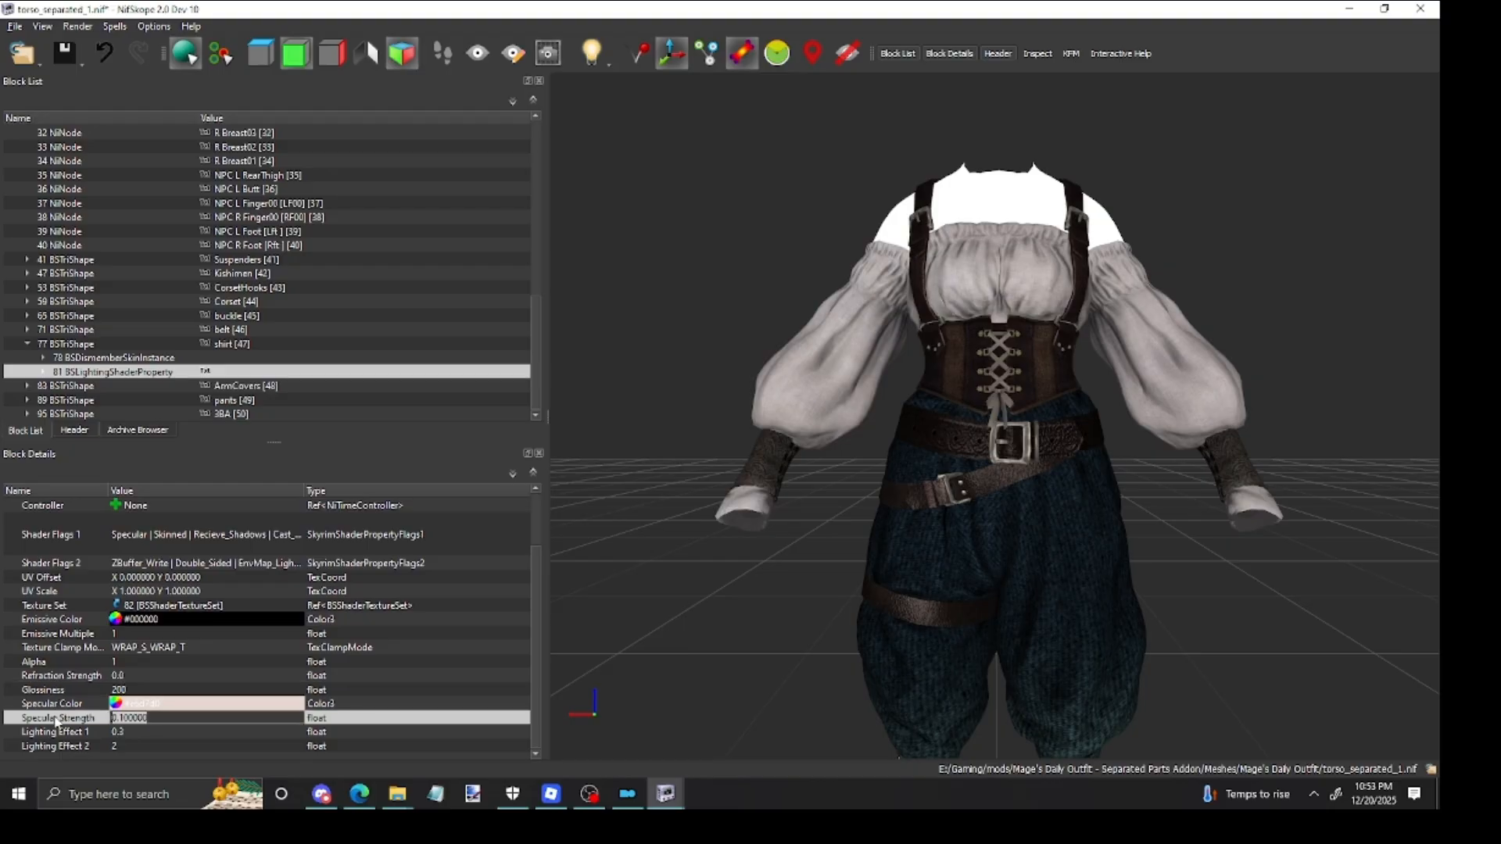
{"action": "type", "text": "0.05"}
{"action": "key", "text": "Return"}
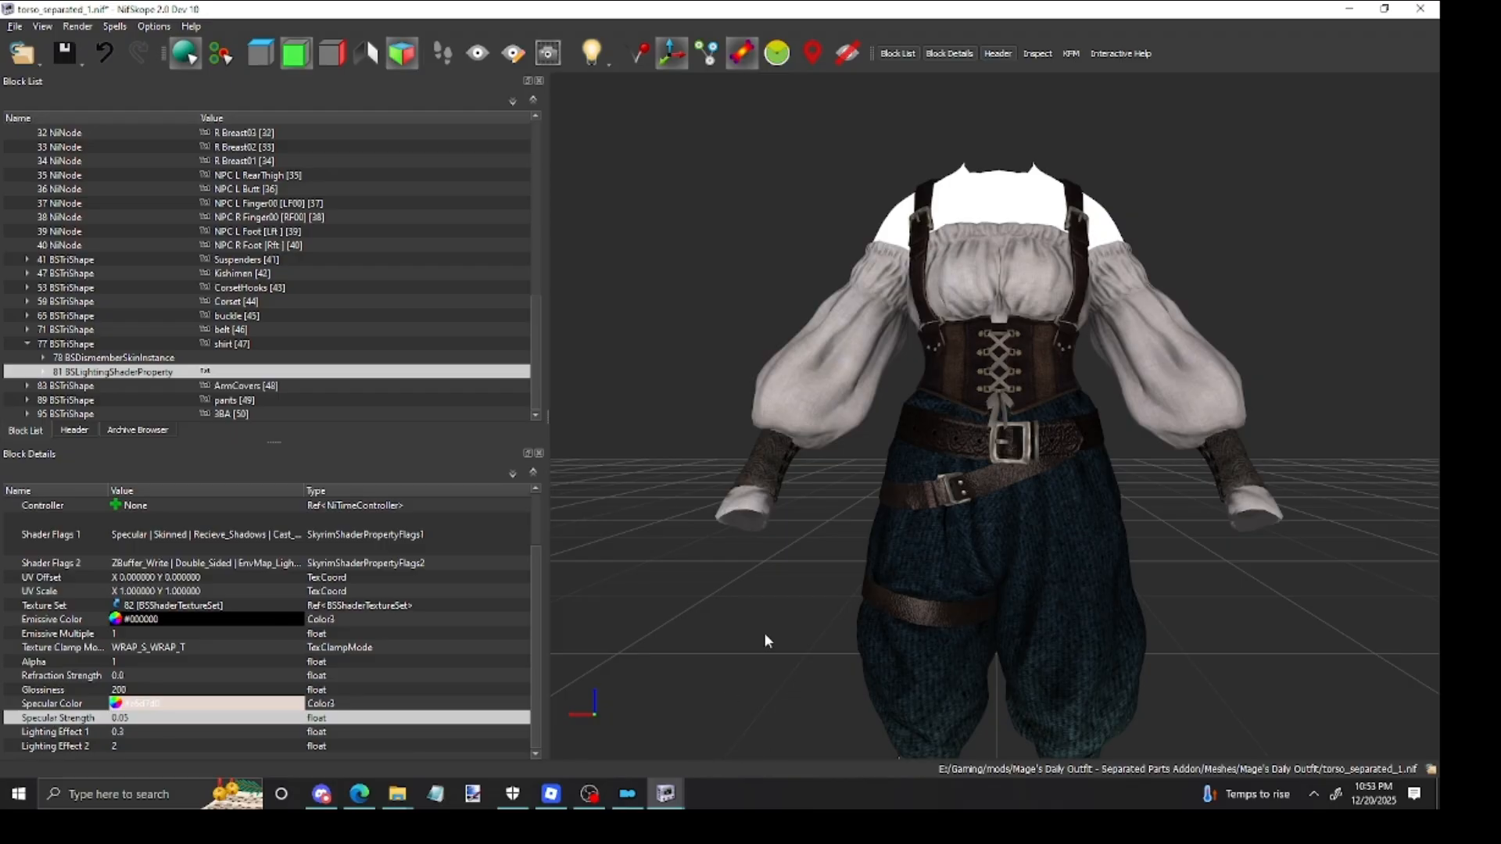
{"action": "left_click", "coordinate": [15, 26]}
{"action": "left_click", "coordinate": [50, 156]}
{"action": "mouse_move", "coordinate": [397, 796]}
{"action": "left_click", "coordinate": [845, 359]}
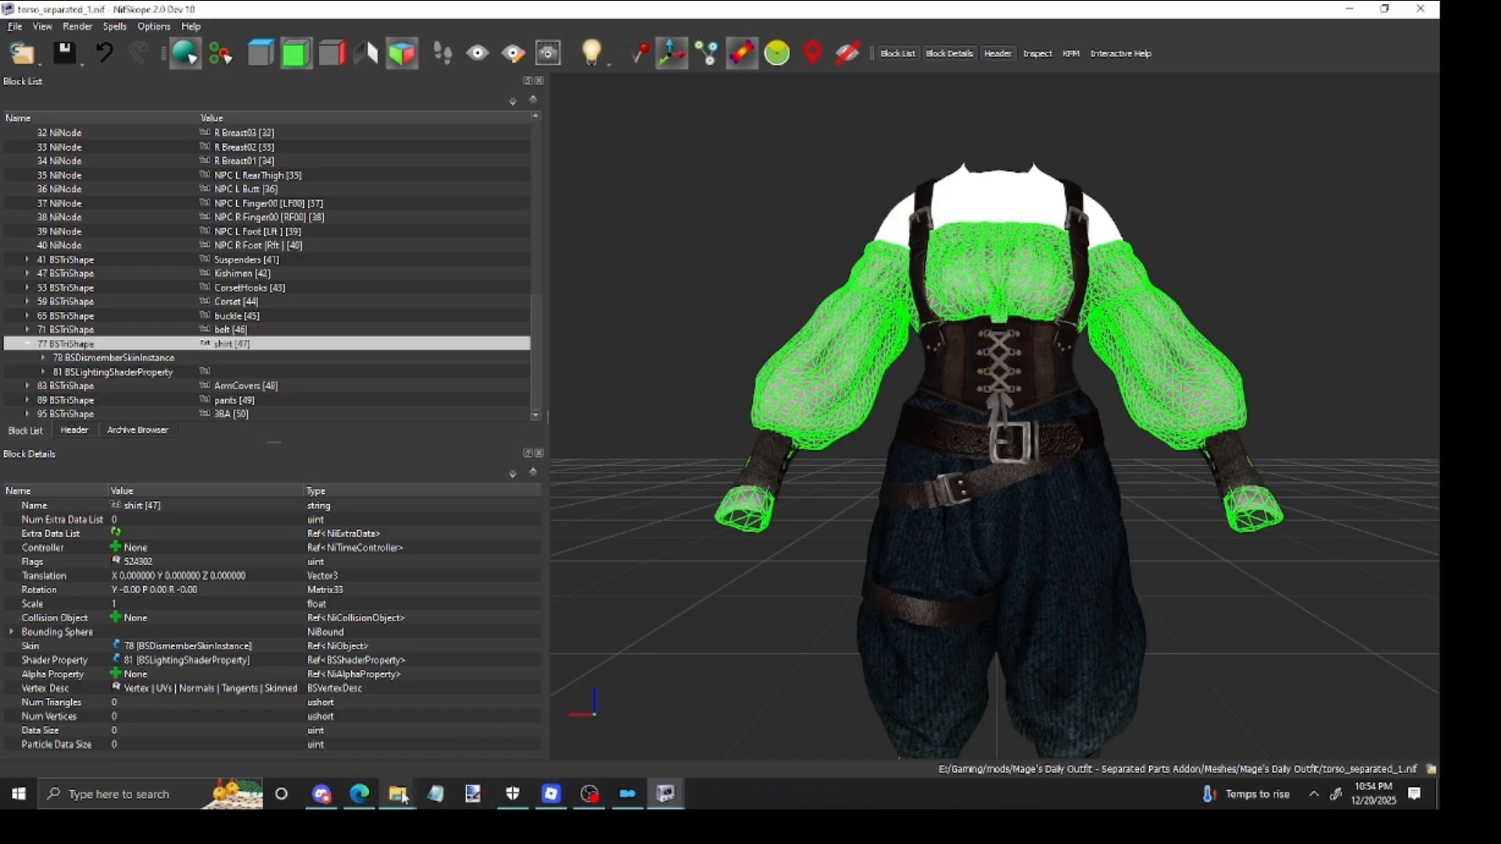
{"action": "left_click", "coordinate": [14, 27]}
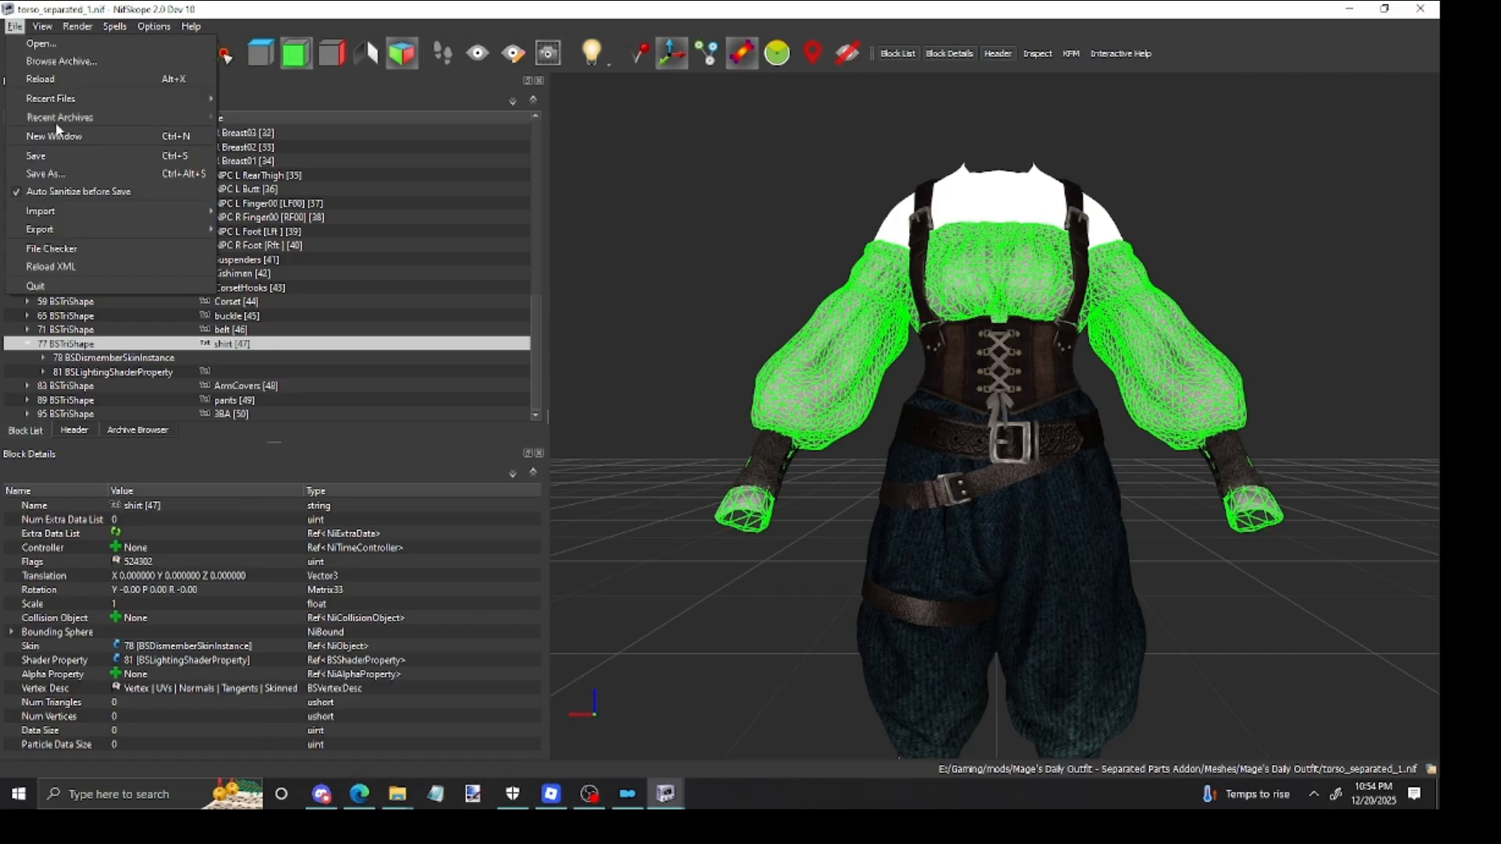
{"action": "left_click", "coordinate": [55, 174]}
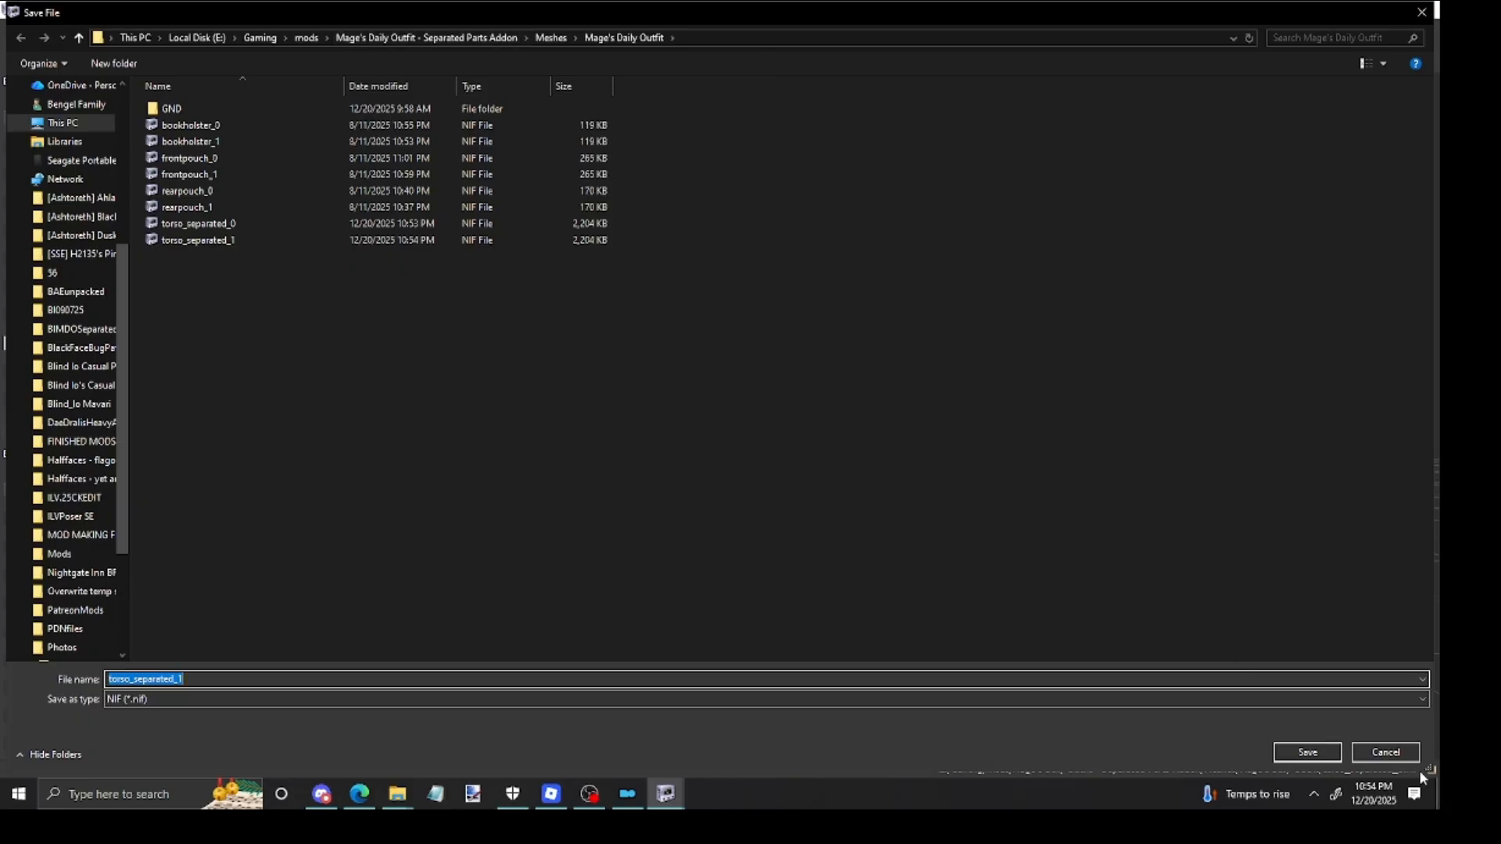
{"action": "left_click", "coordinate": [1385, 752]}
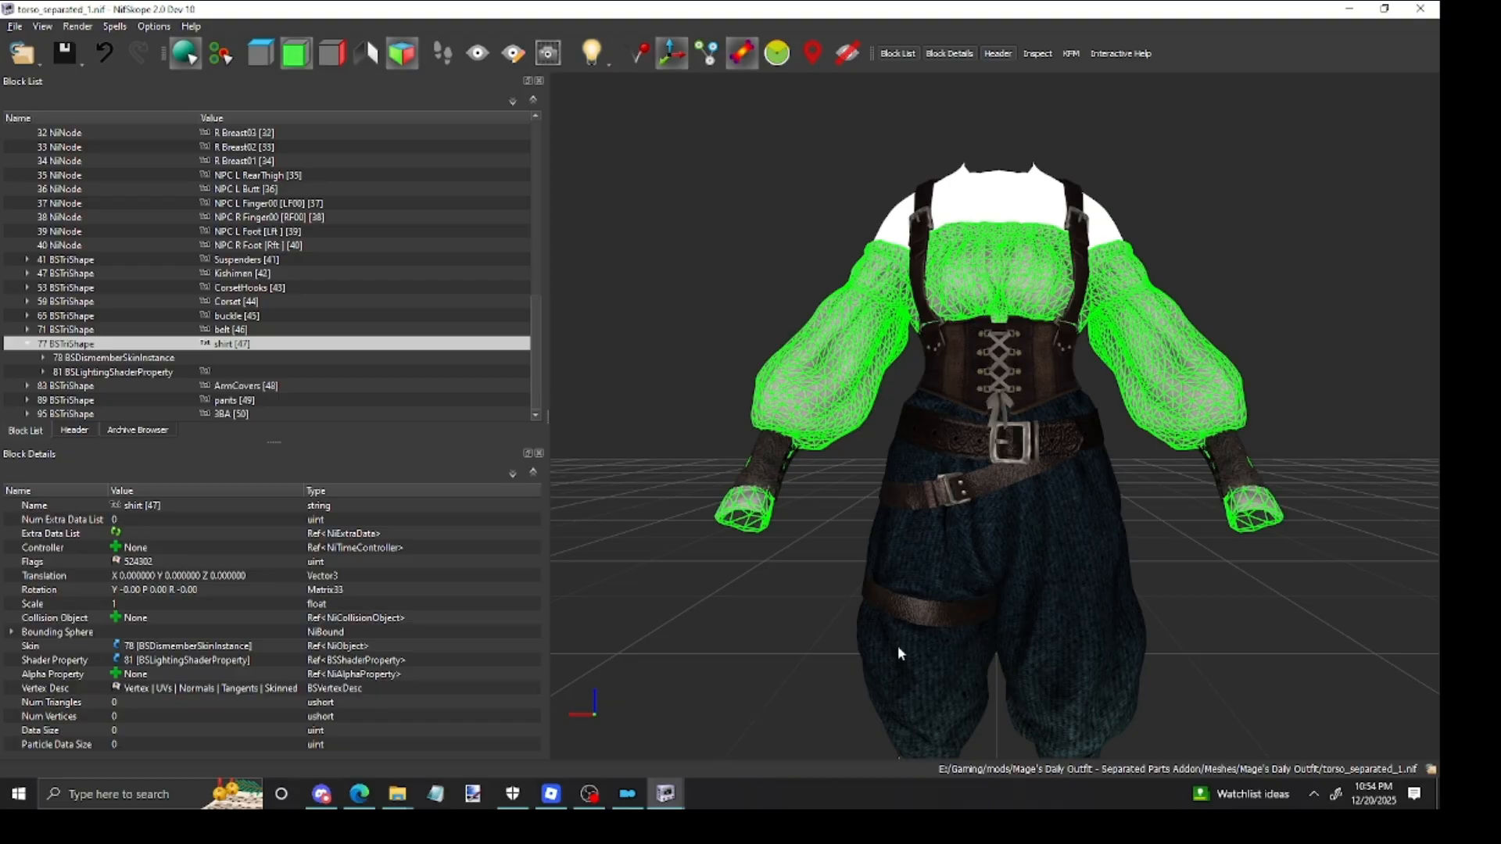
Step: Select the belt on the outfit and open its BSLightingShaderProperty block
{"action": "left_click", "coordinate": [907, 616]}
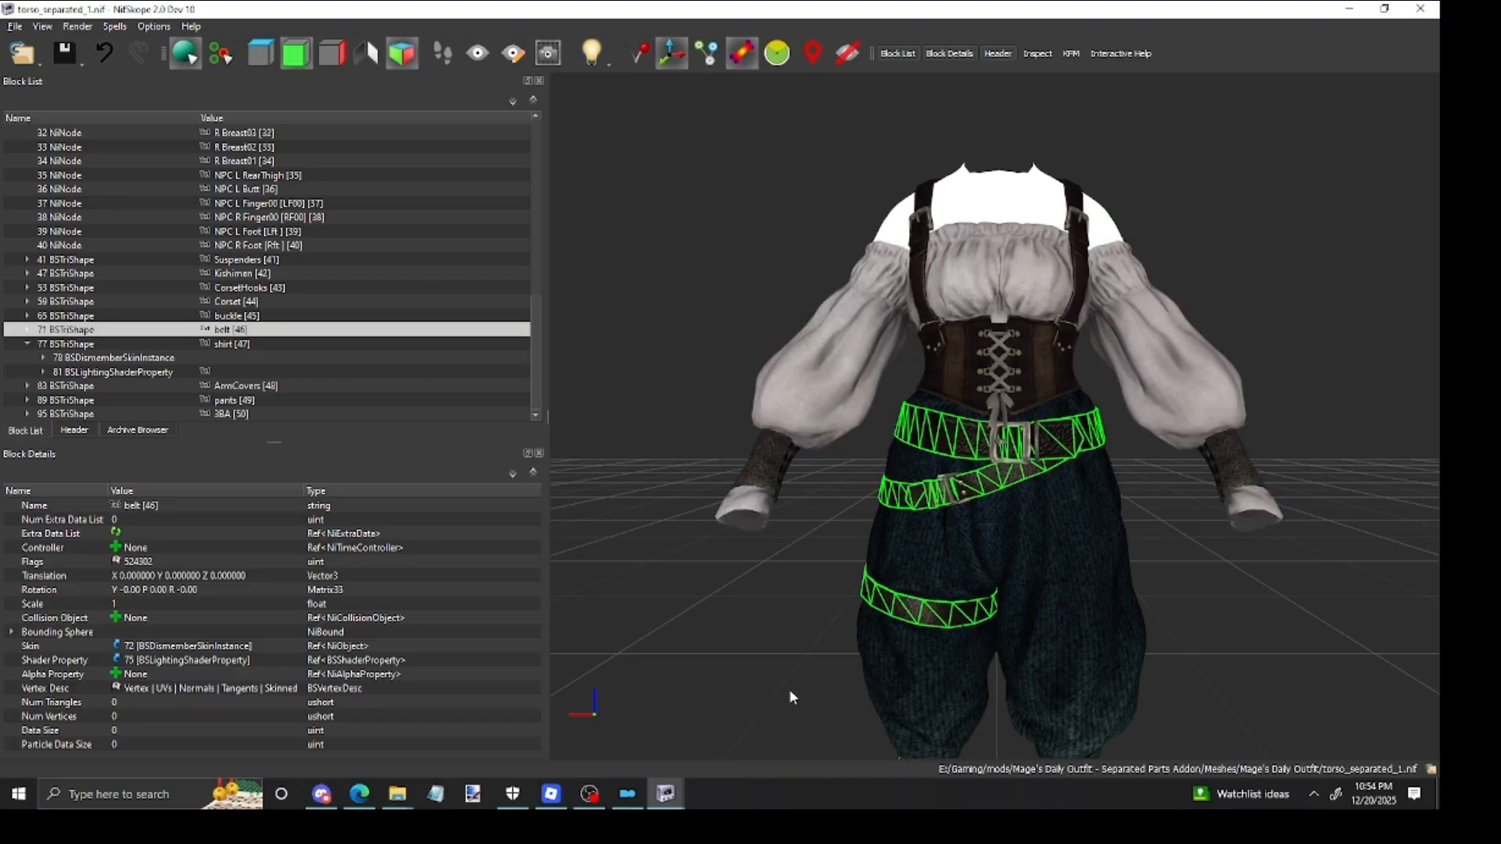
{"action": "scroll", "coordinate": [791, 691], "scroll_direction": "up", "scroll_amount": 2}
{"action": "mouse_move", "coordinate": [747, 692]}
{"action": "left_mouse_down"}
{"action": "mouse_move", "coordinate": [726, 664]}
{"action": "mouse_move", "coordinate": [734, 681]}
{"action": "left_mouse_up"}
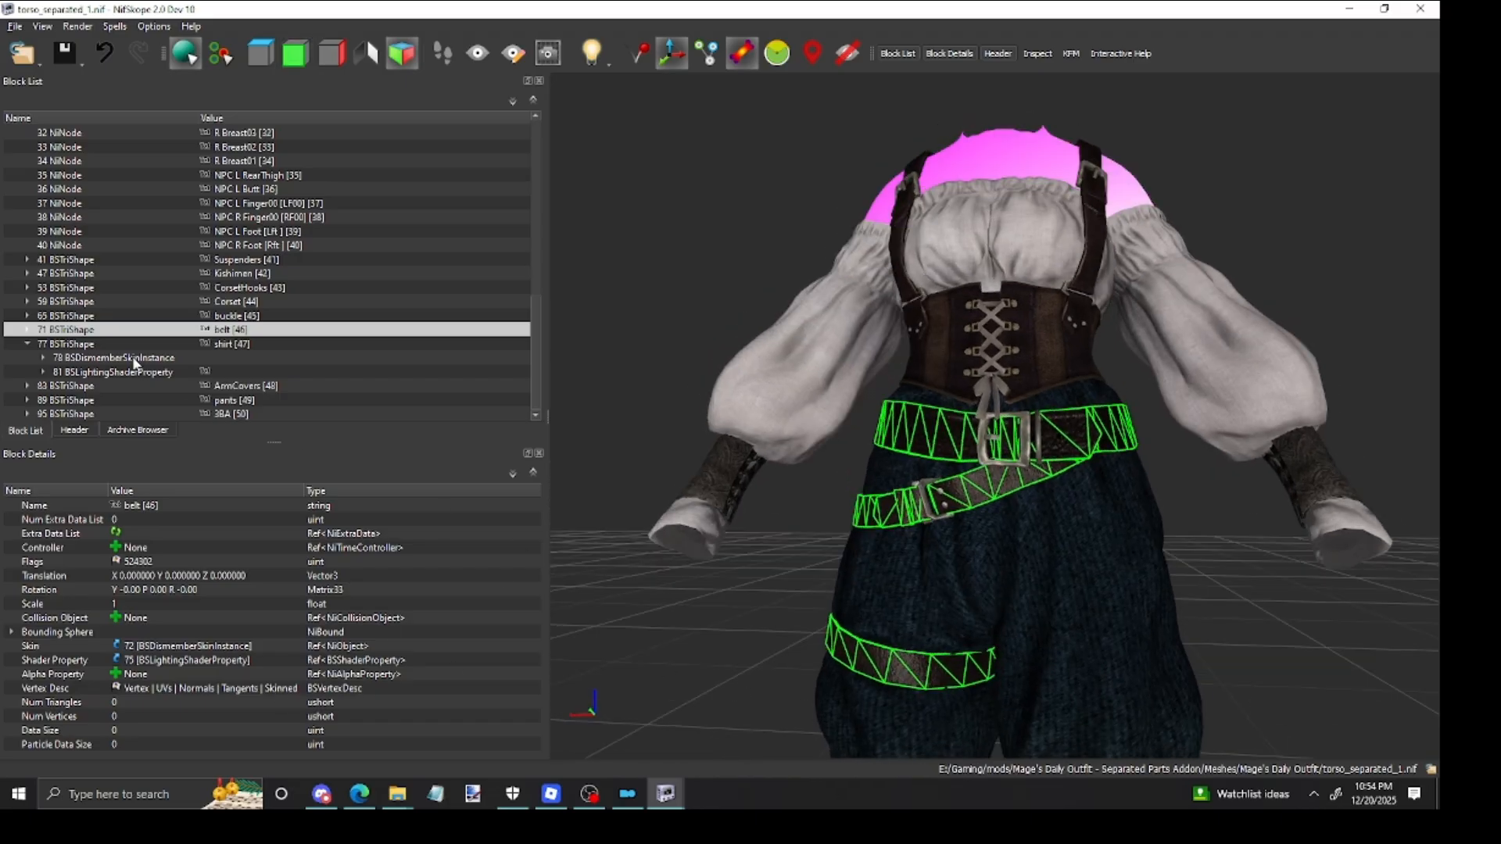
{"action": "left_click", "coordinate": [28, 330]}
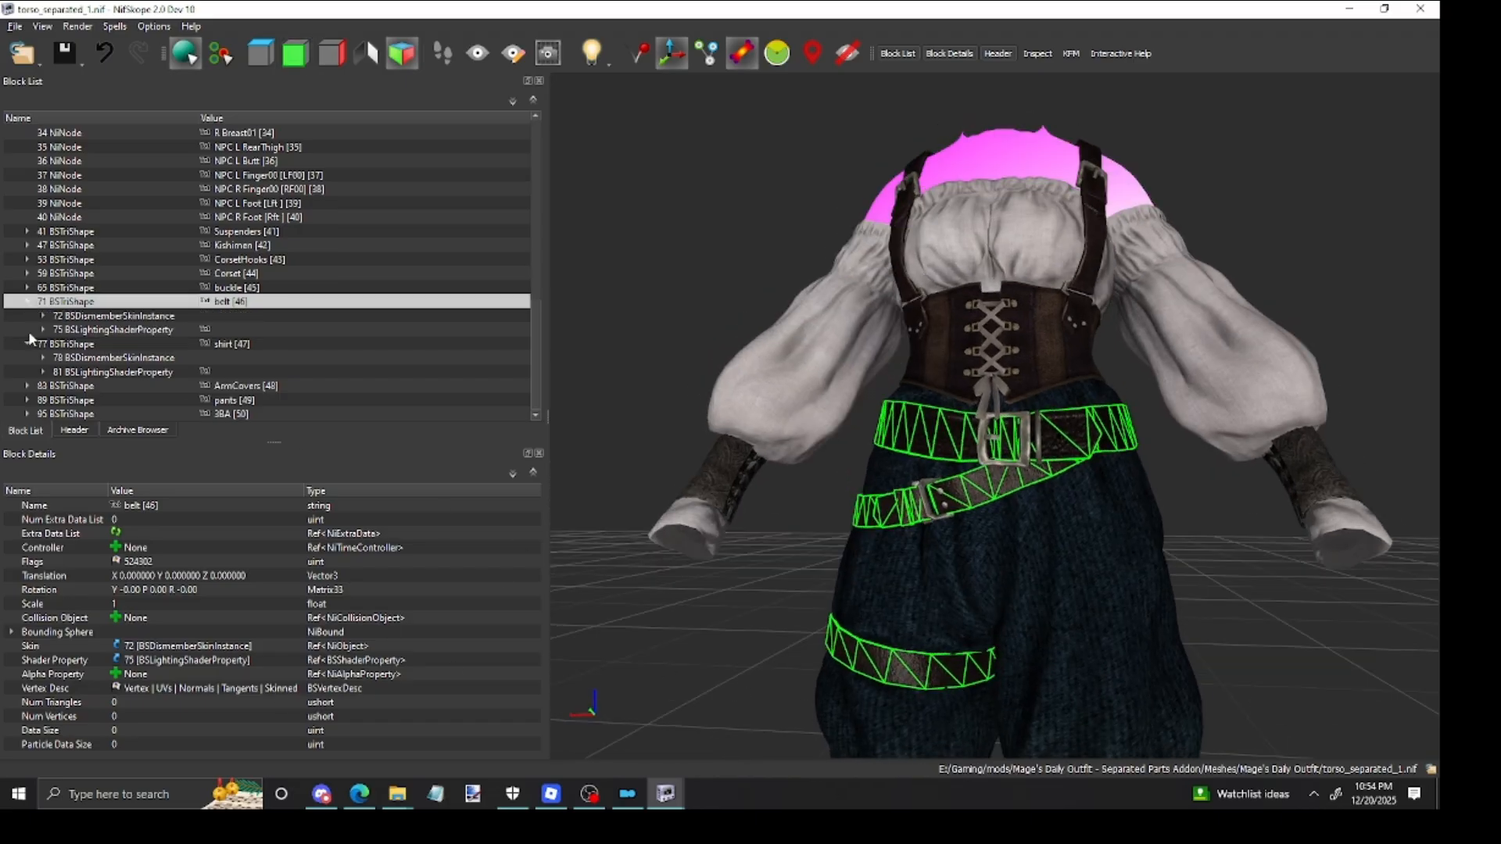
{"action": "left_click", "coordinate": [101, 330]}
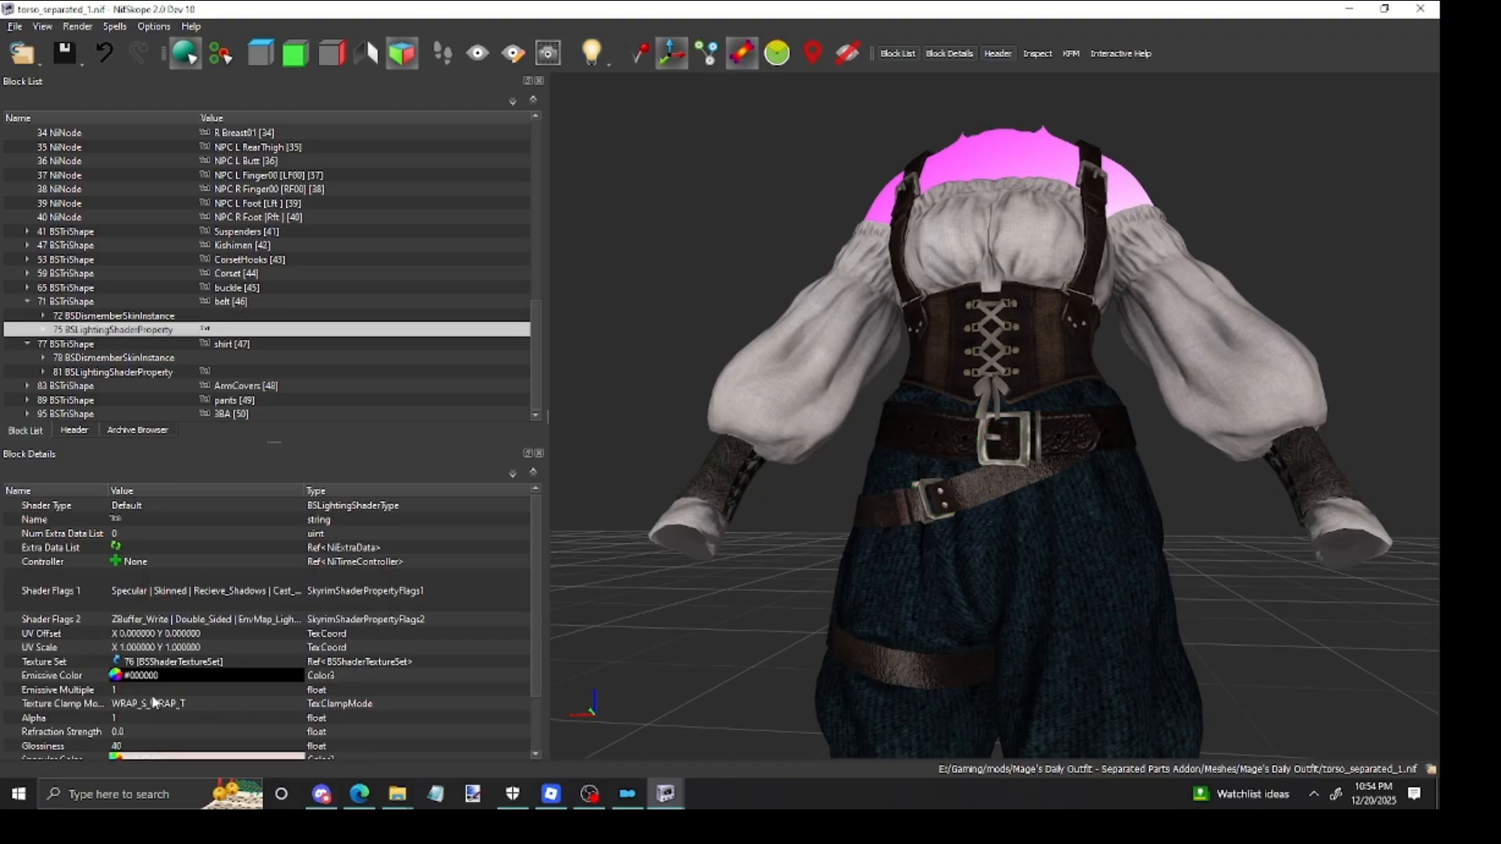
Step: Try Glossiness values of 10 and 100 on the belt's shader to compare its sheen
{"action": "double_click", "coordinate": [133, 746]}
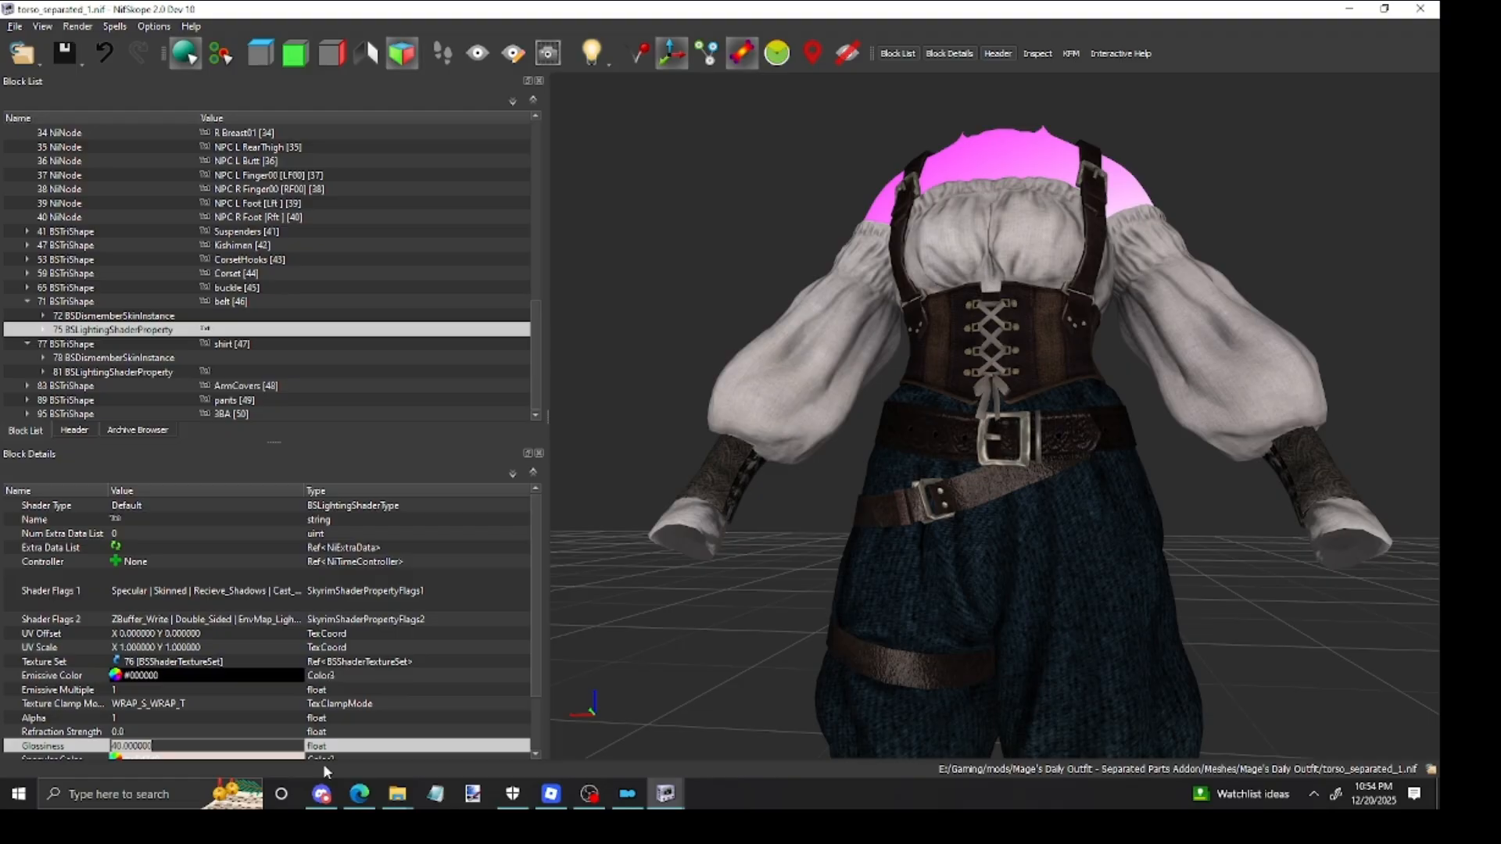
{"action": "type", "text": "10"}
{"action": "key", "text": "Return"}
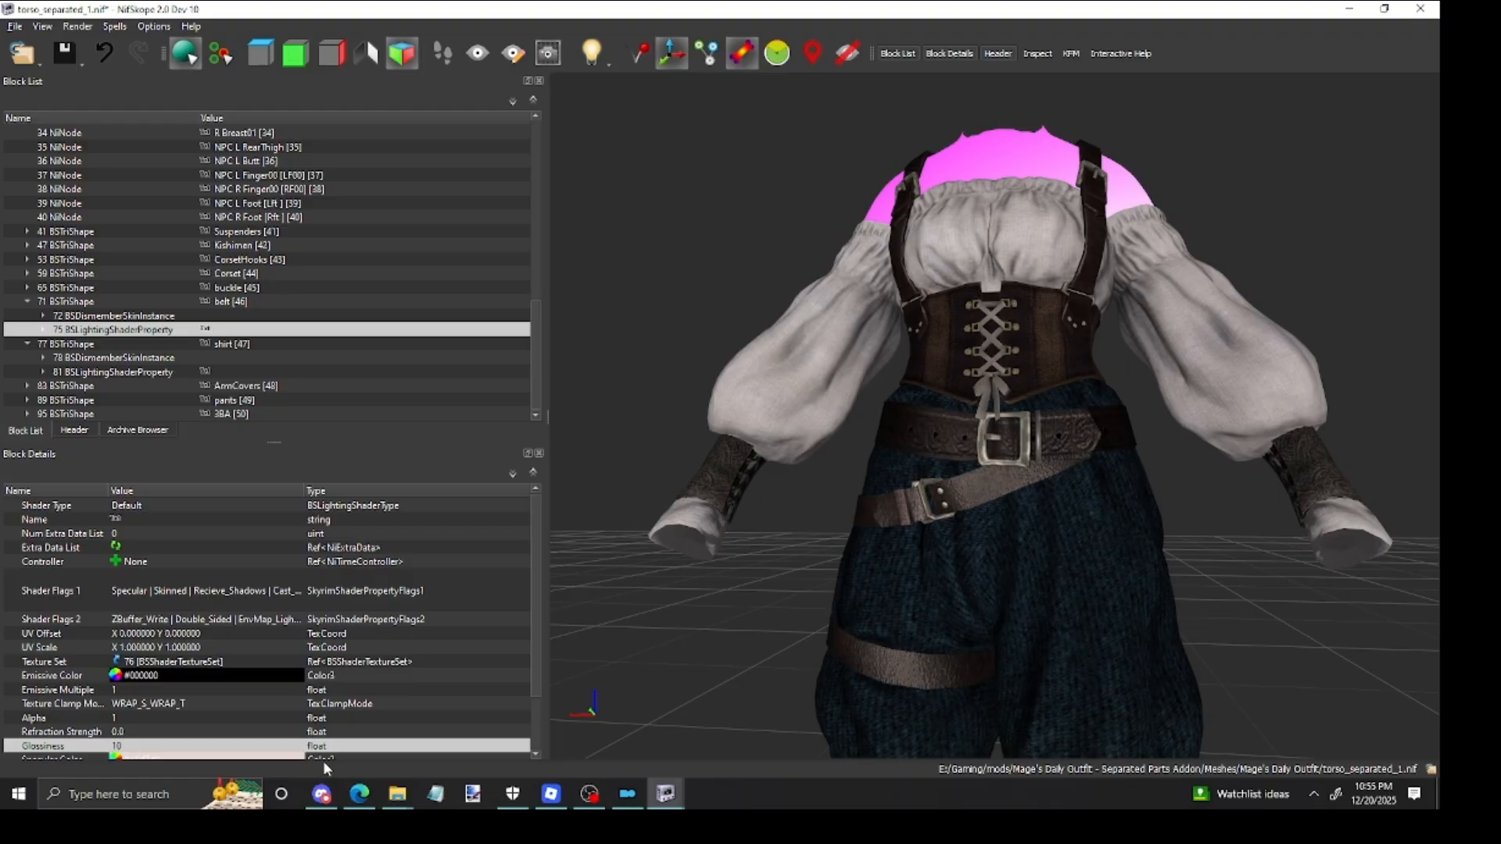
{"action": "scroll", "coordinate": [291, 709], "scroll_direction": "down", "scroll_amount": 2}
{"action": "double_click", "coordinate": [132, 691]}
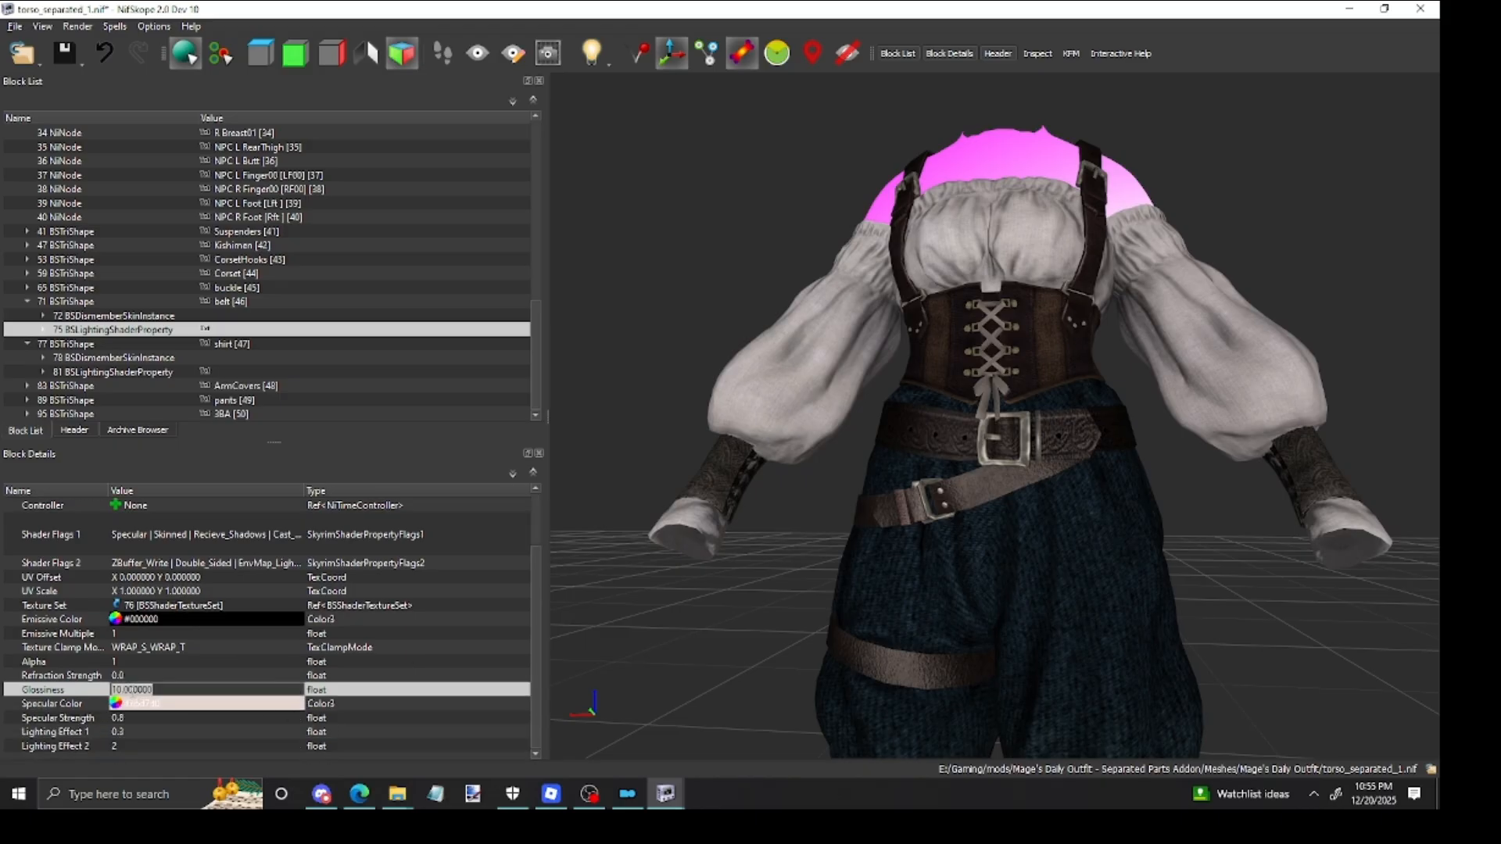
{"action": "type", "text": "100"}
{"action": "key", "text": "Return"}
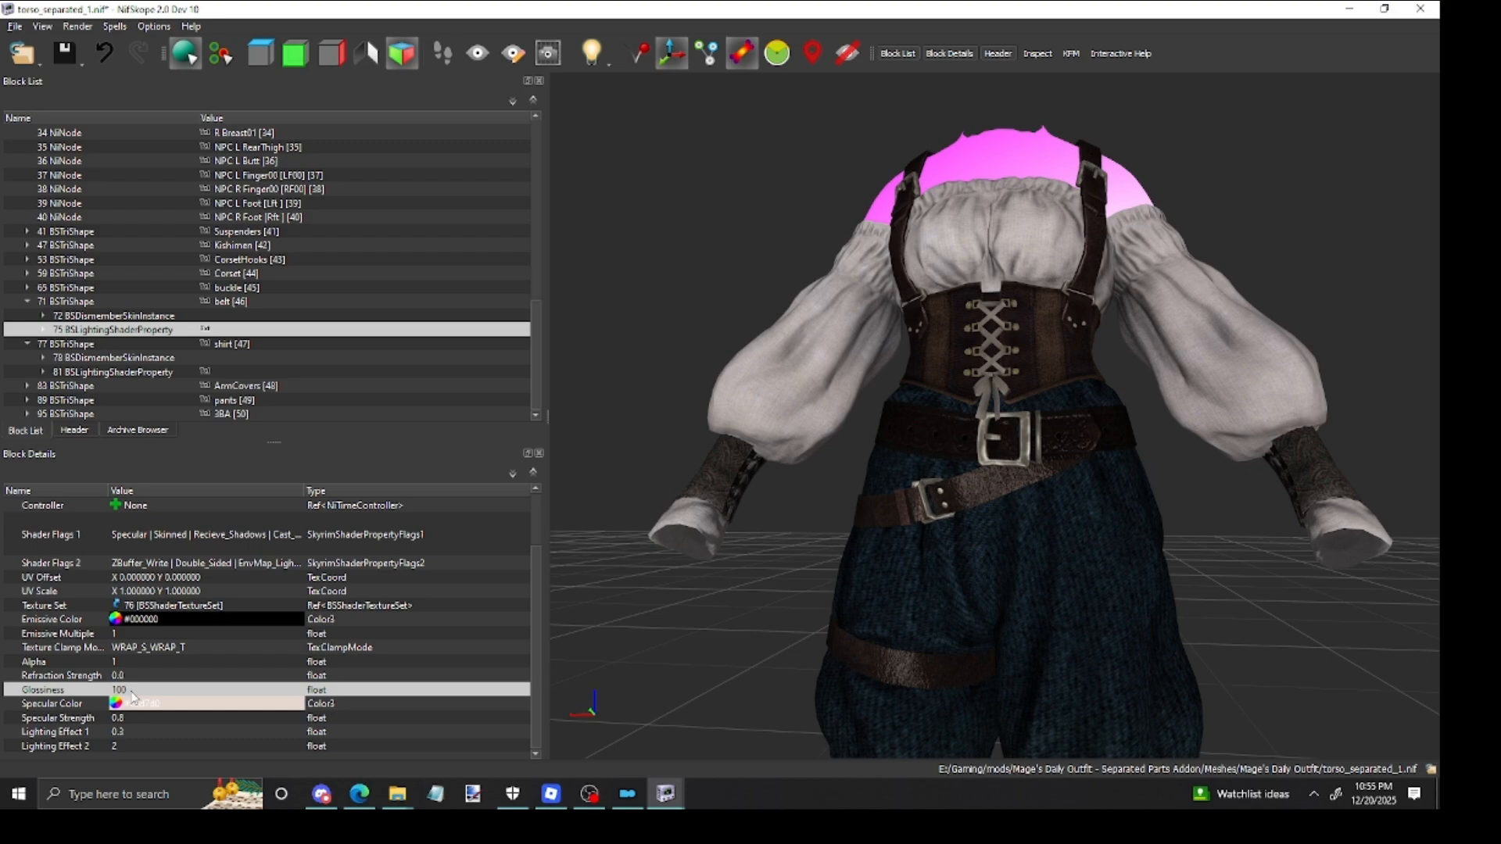
Step: Set the belt's Glossiness to 200
{"action": "double_click", "coordinate": [131, 691]}
{"action": "type", "text": "200"}
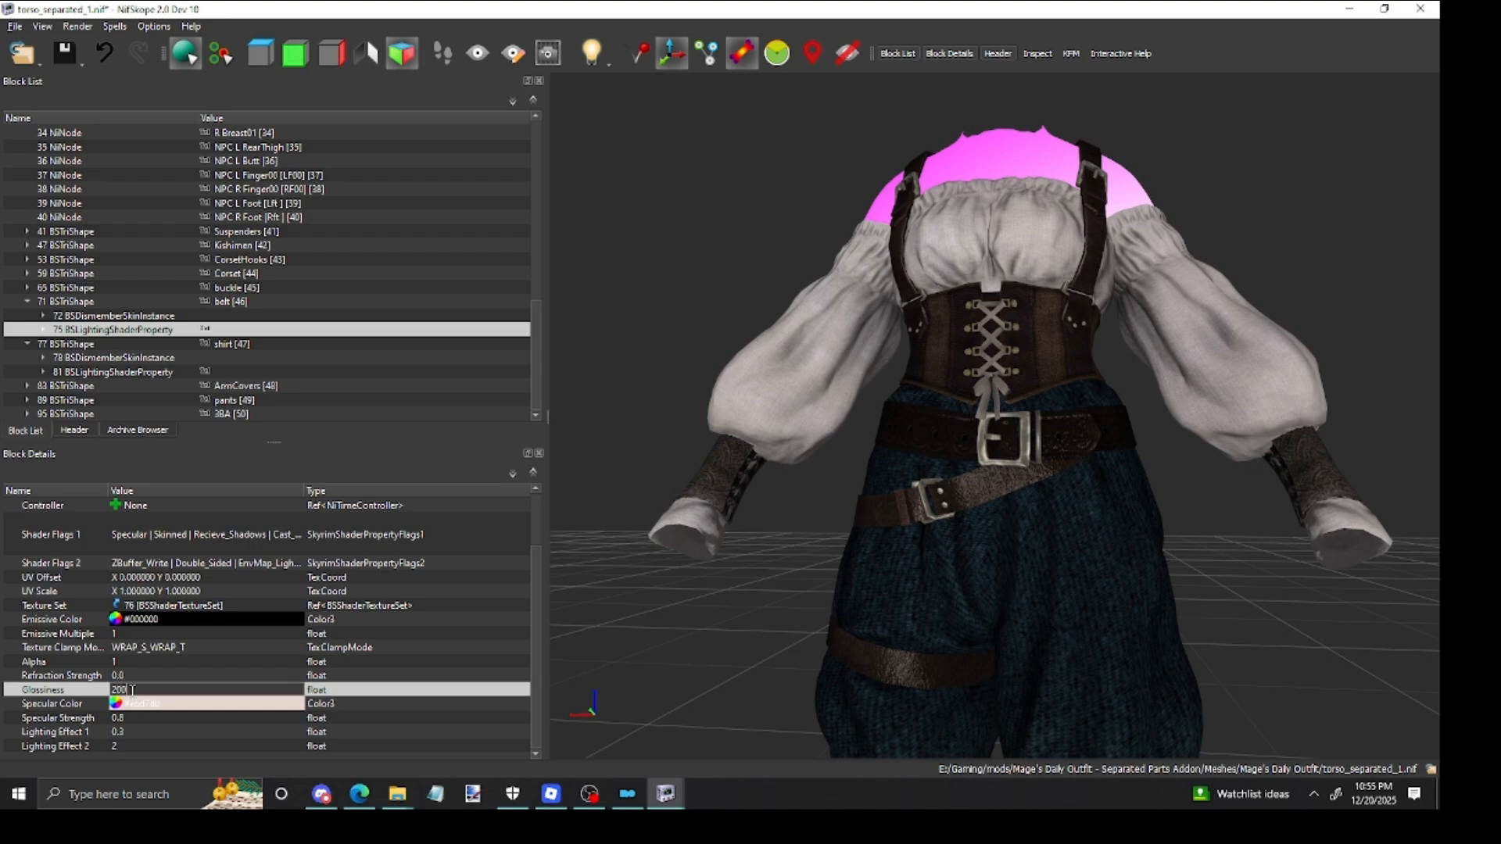
{"action": "key", "text": "Return"}
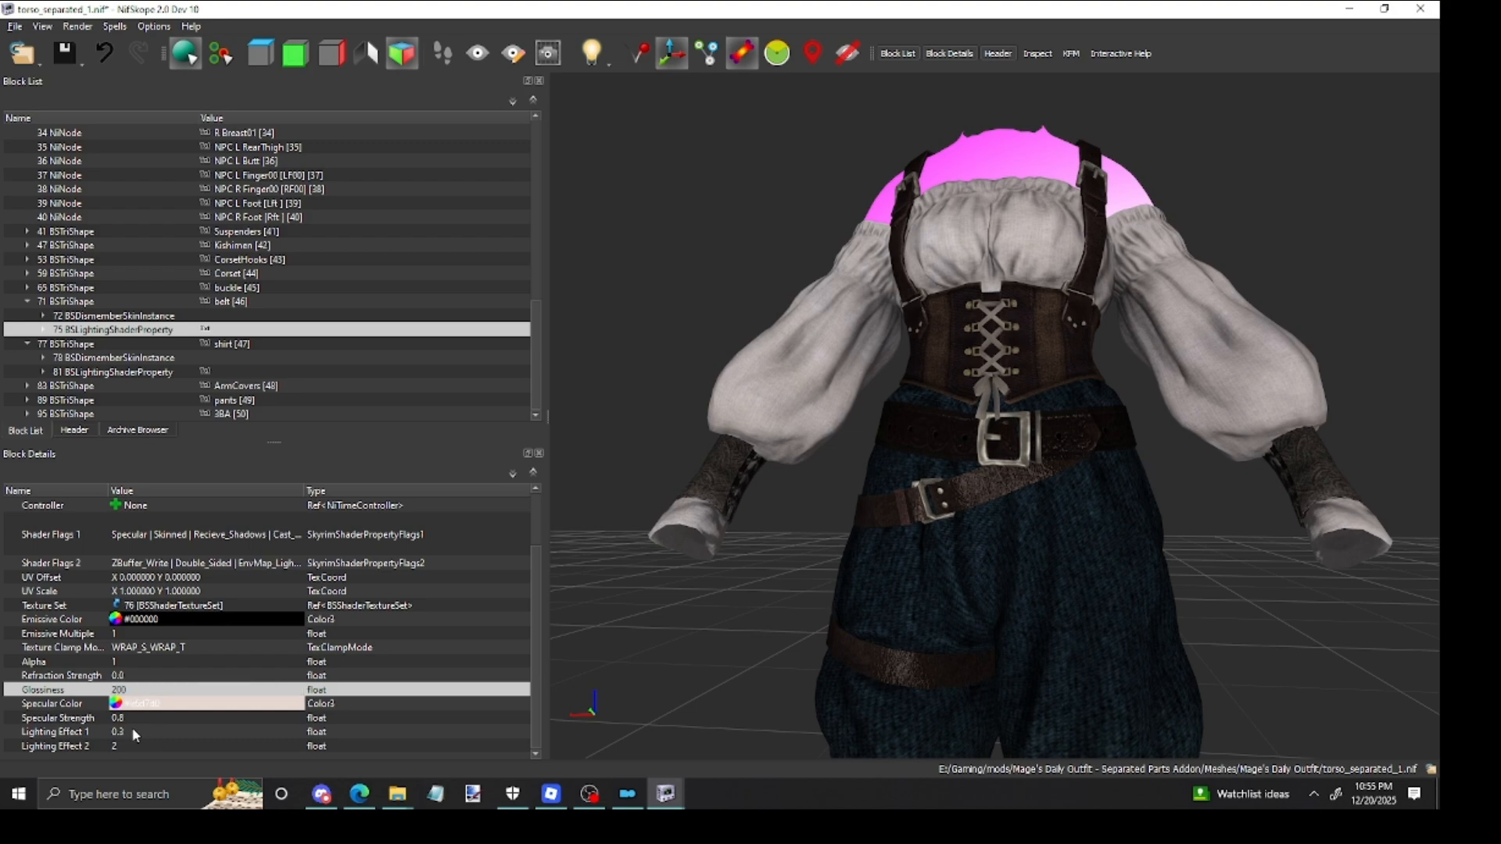
Step: Try a Specular Strength of 0.1 on the belt's shader
{"action": "double_click", "coordinate": [127, 718]}
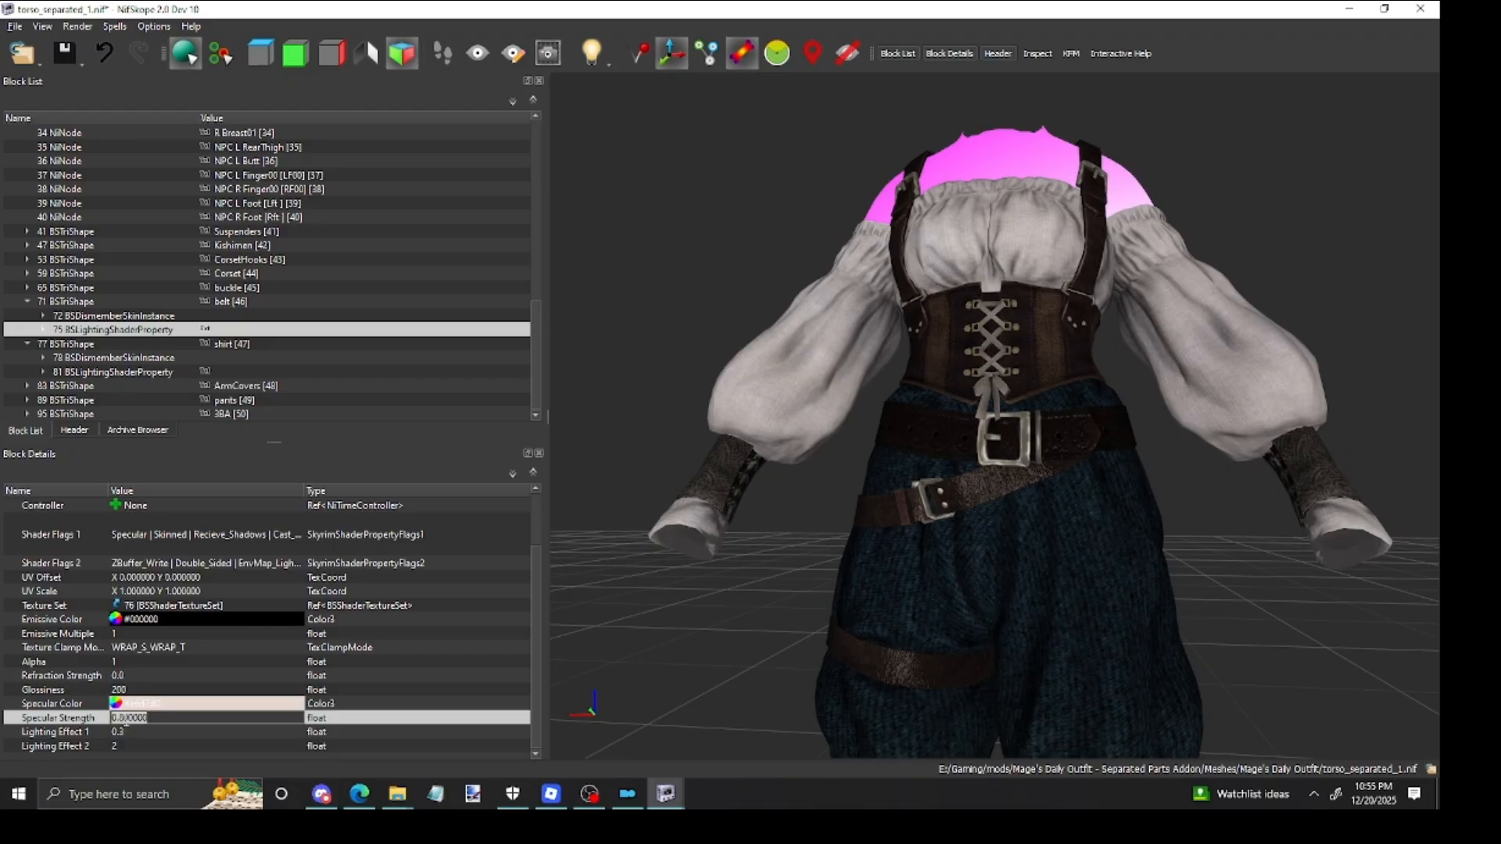
{"action": "type", "text": "0.1"}
{"action": "key", "text": "Return"}
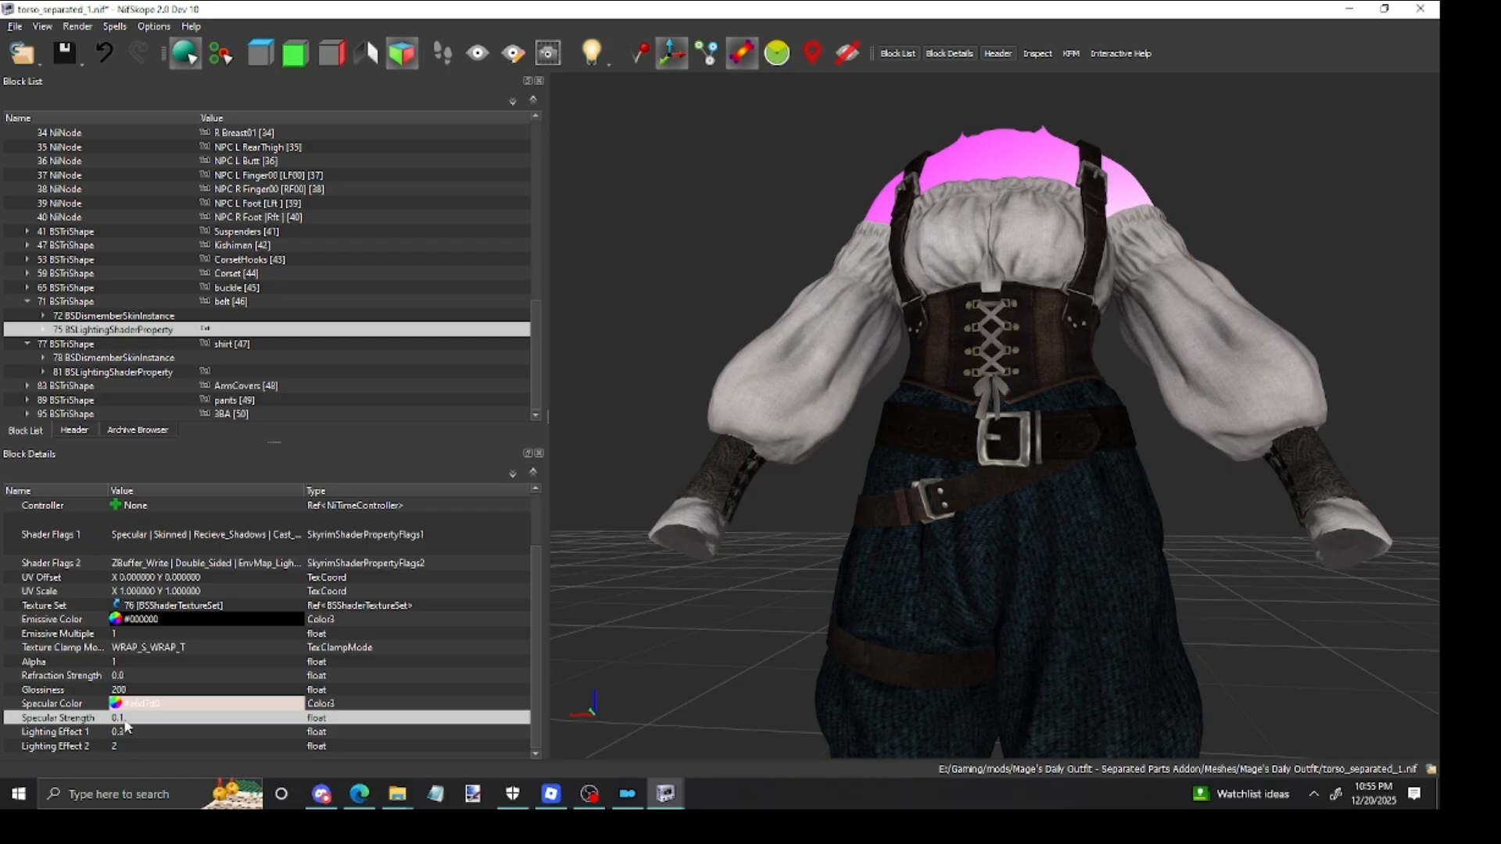
Step: Set the belt's Specular Strength to 0.5 and check the leather's sheen on the model
{"action": "double_click", "coordinate": [129, 717]}
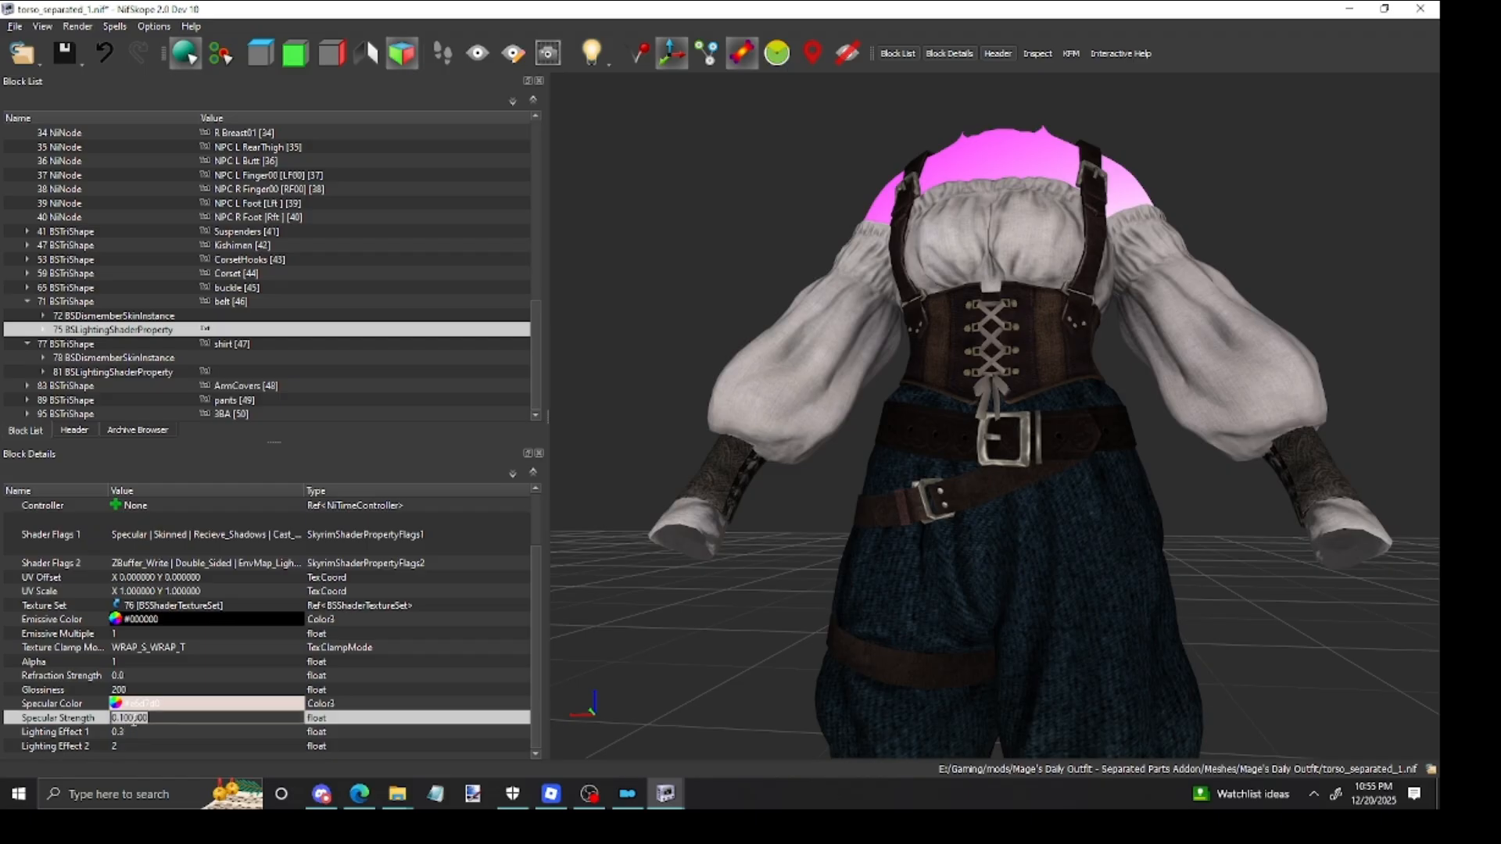
{"action": "type", "text": "0.5"}
{"action": "key", "text": "Return"}
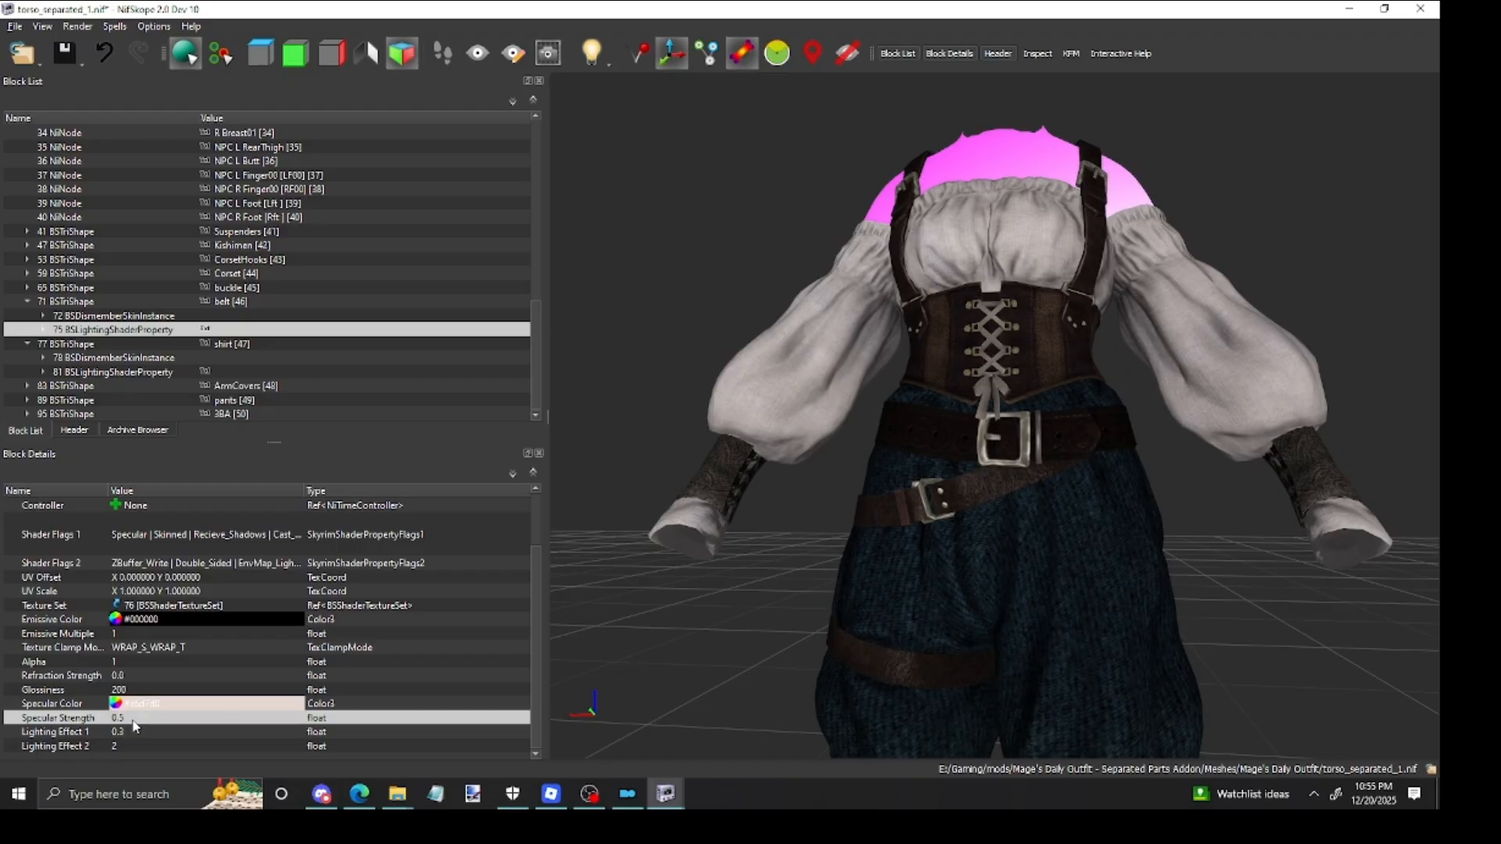
{"action": "mouse_move", "coordinate": [735, 659]}
{"action": "left_mouse_down"}
{"action": "mouse_move", "coordinate": [789, 668]}
{"action": "mouse_move", "coordinate": [727, 670]}
{"action": "left_mouse_up"}
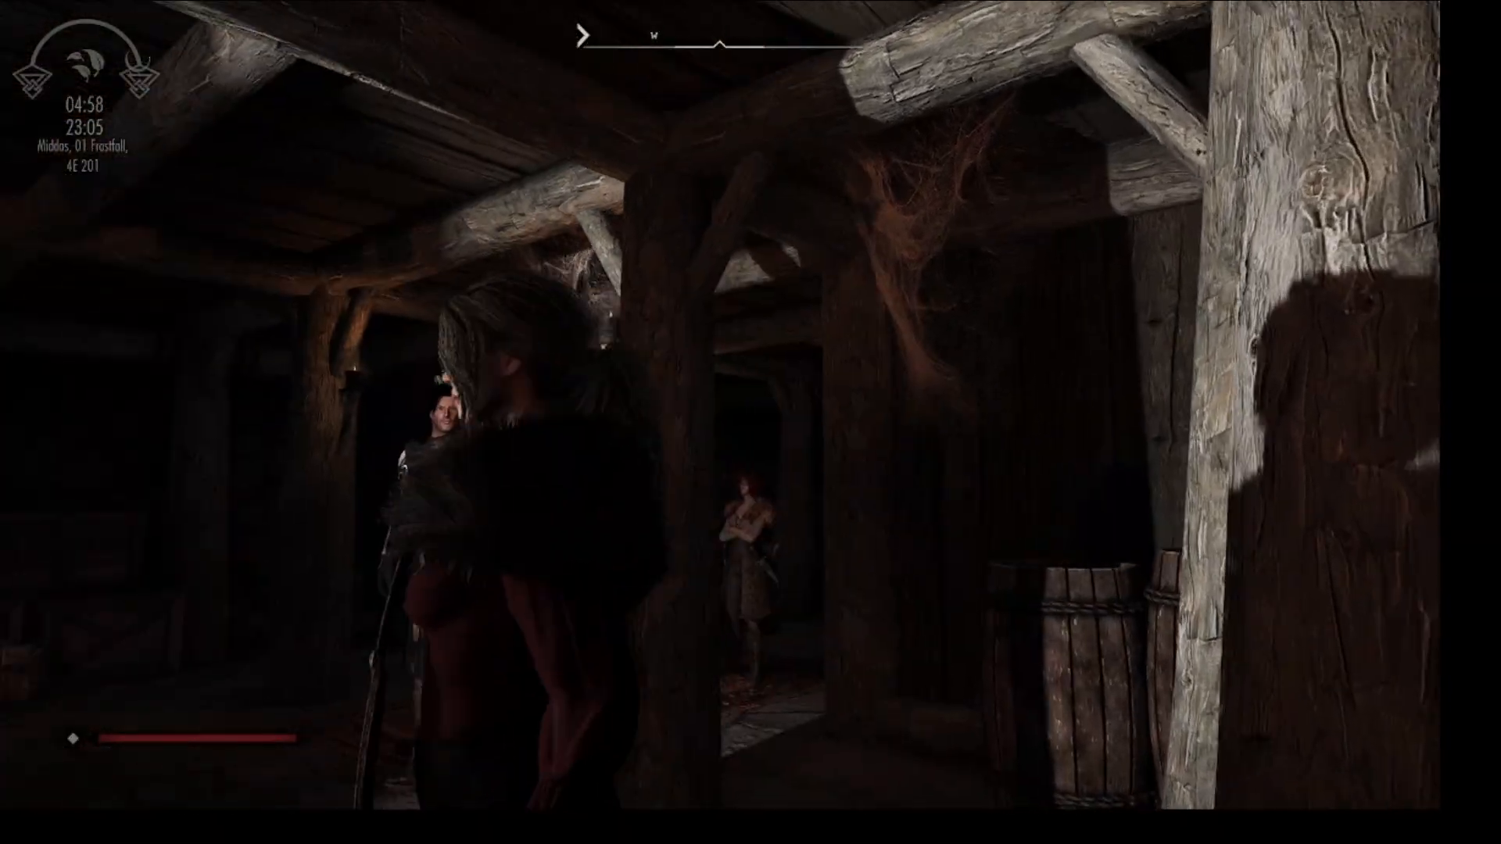
{"action": "key", "text": "w"}
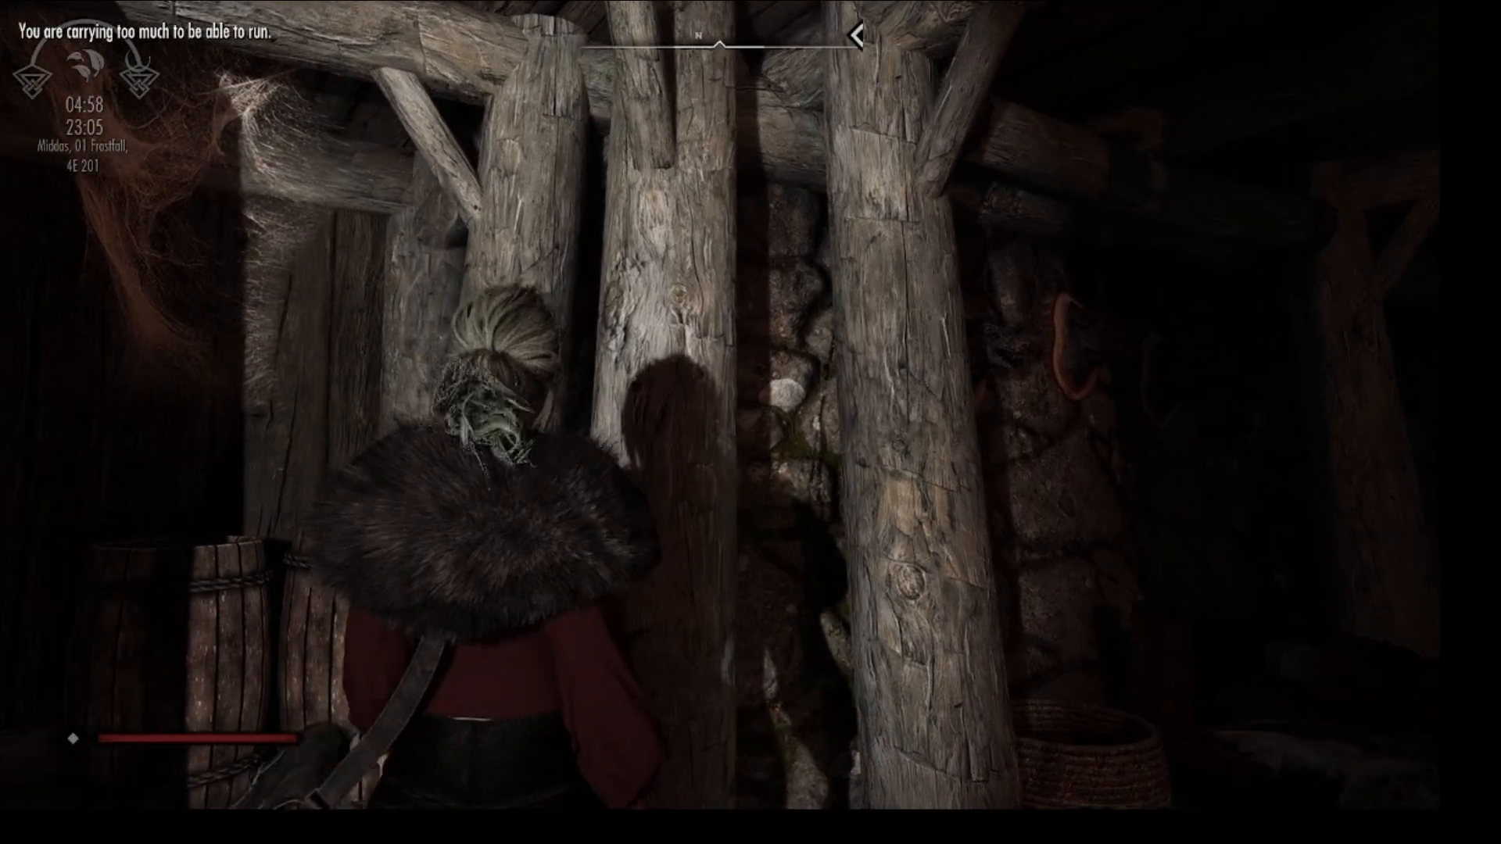
{"action": "key", "text": "s"}
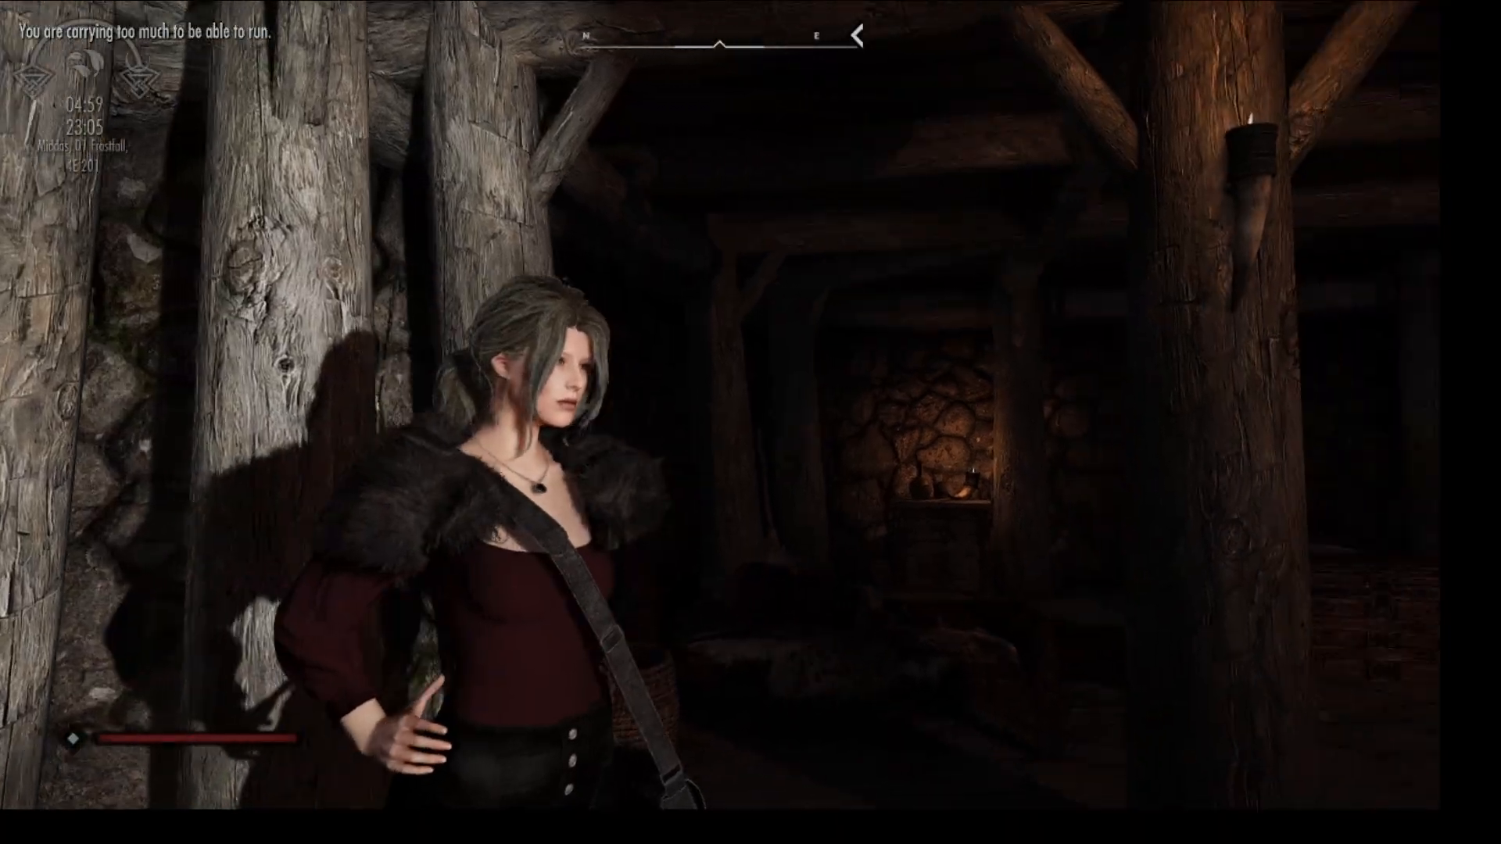